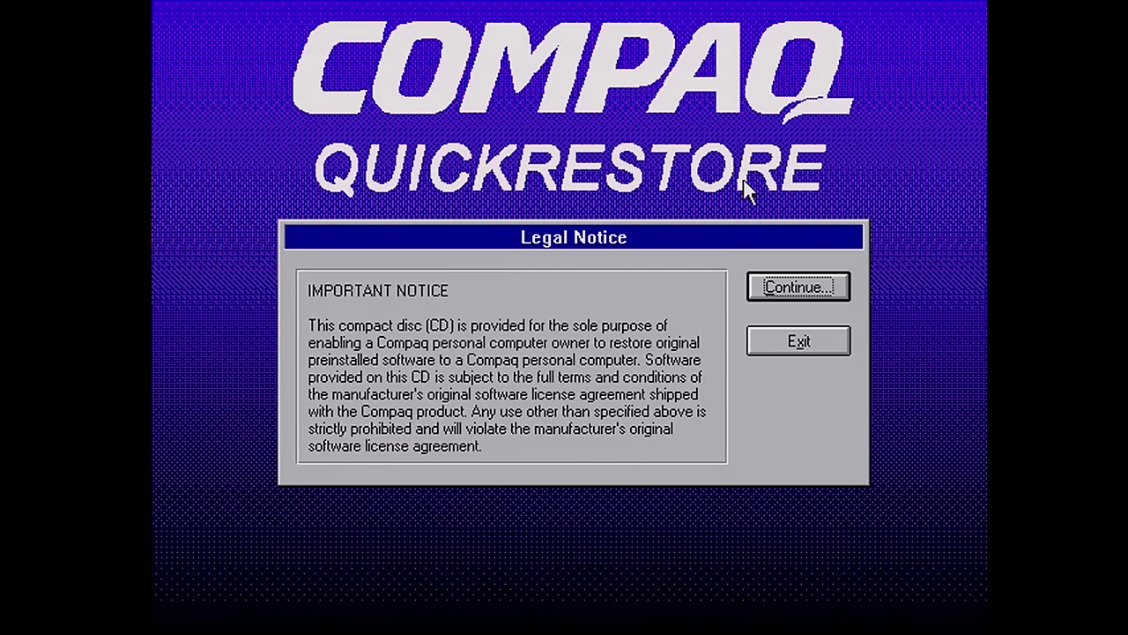
Continue past the Legal Notice and Welcome screens, then enter and submit the computer's serial number
{"action": "left_click", "coordinate": [838, 301]}
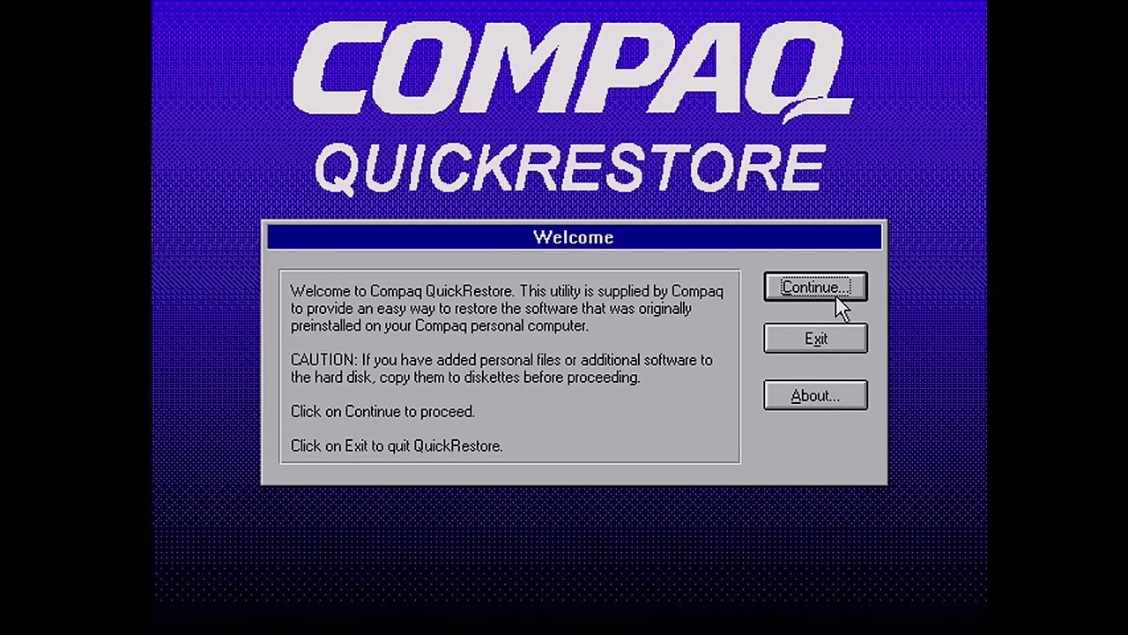
{"action": "left_click", "coordinate": [838, 304]}
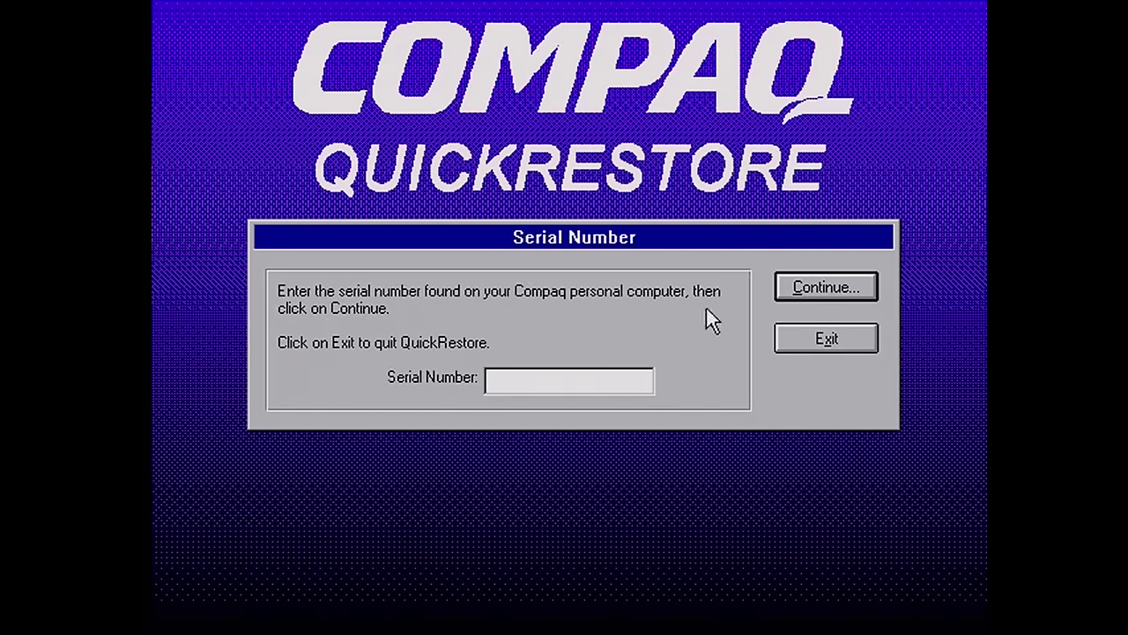
{"action": "left_click", "coordinate": [608, 391]}
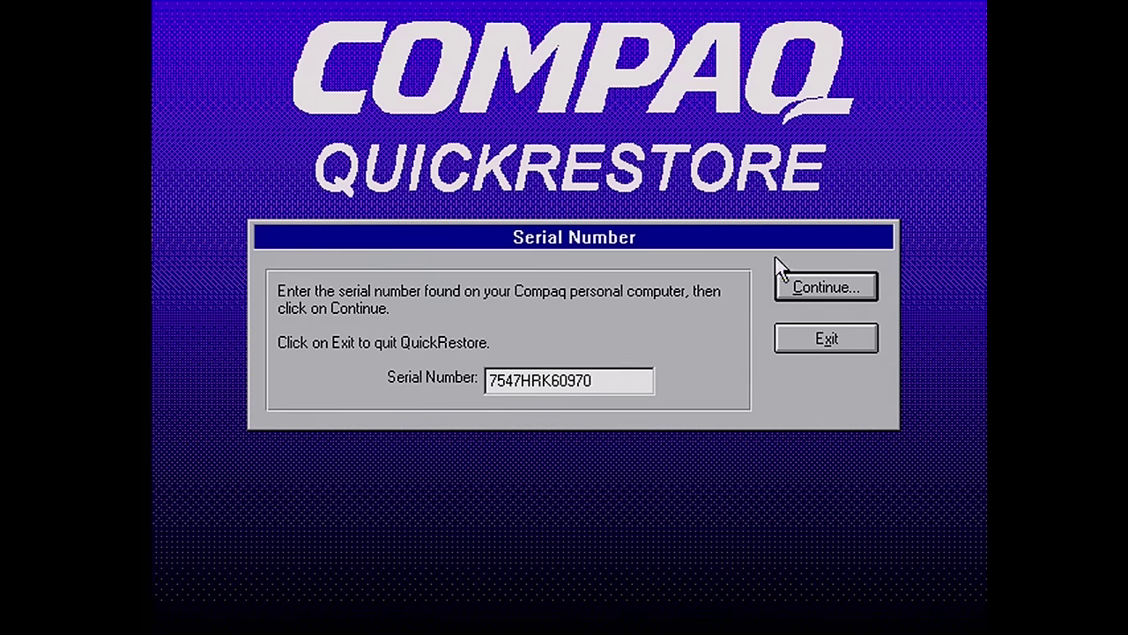
{"action": "left_click", "coordinate": [829, 285]}
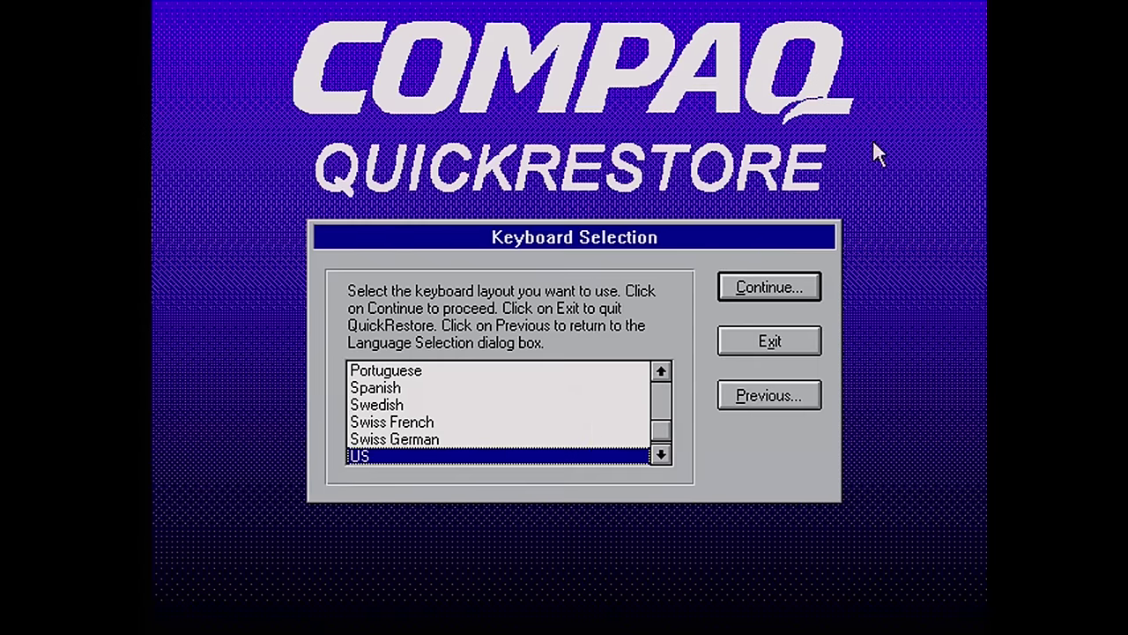
Keep the US keyboard, resubmit the serial number and choose the Presario 5522 MOD 630 AUS model
{"action": "left_click", "coordinate": [760, 296]}
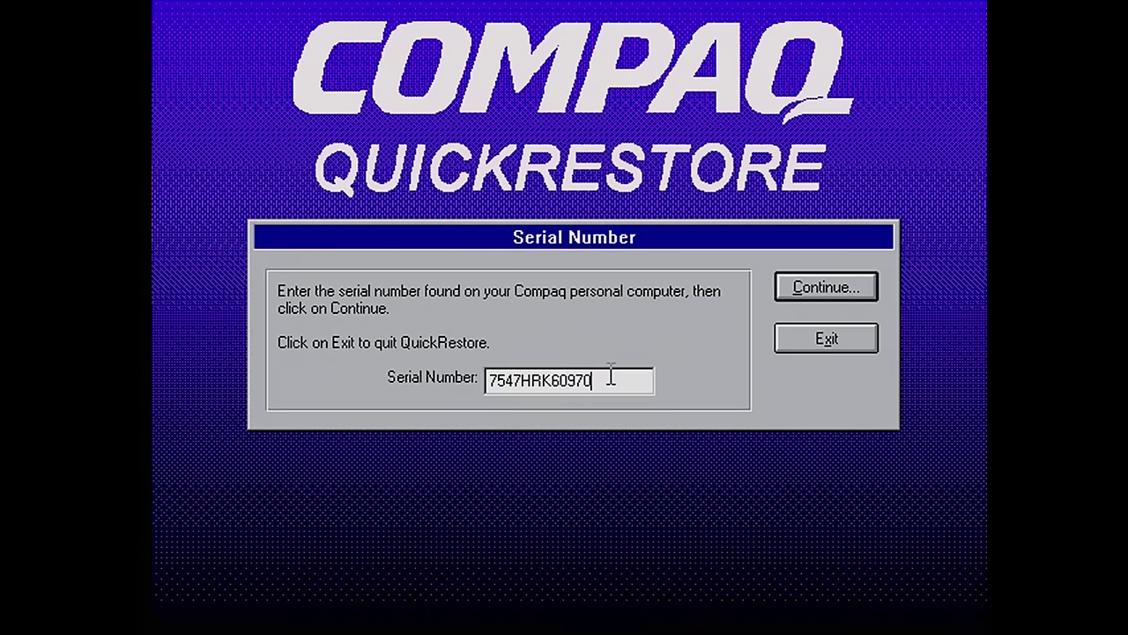
{"action": "key", "text": "Return"}
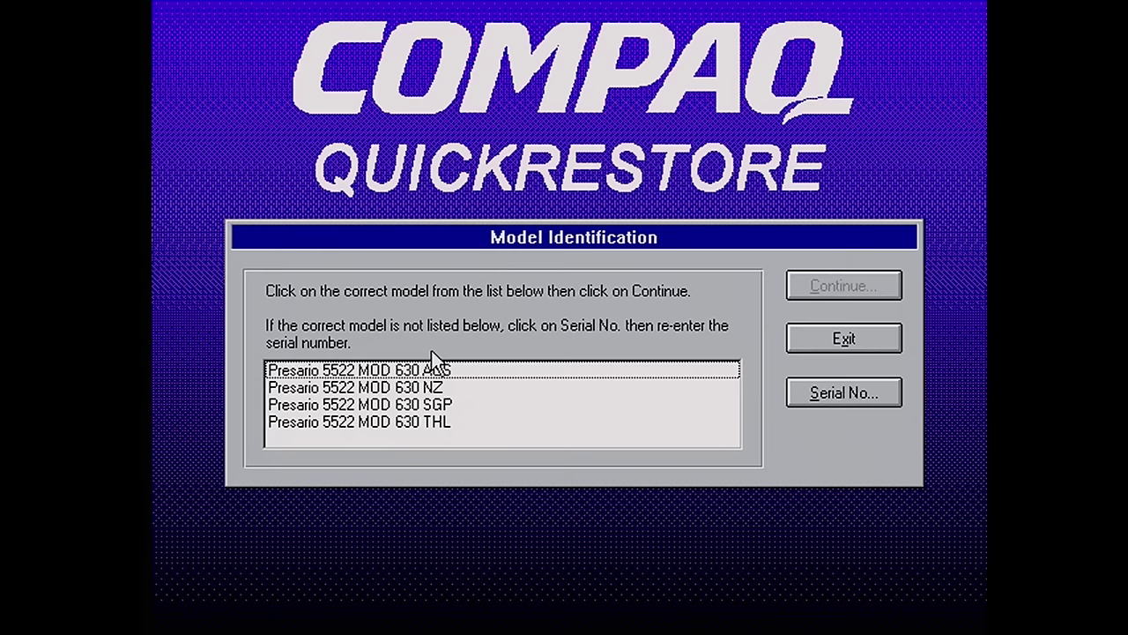
{"action": "left_click", "coordinate": [415, 371]}
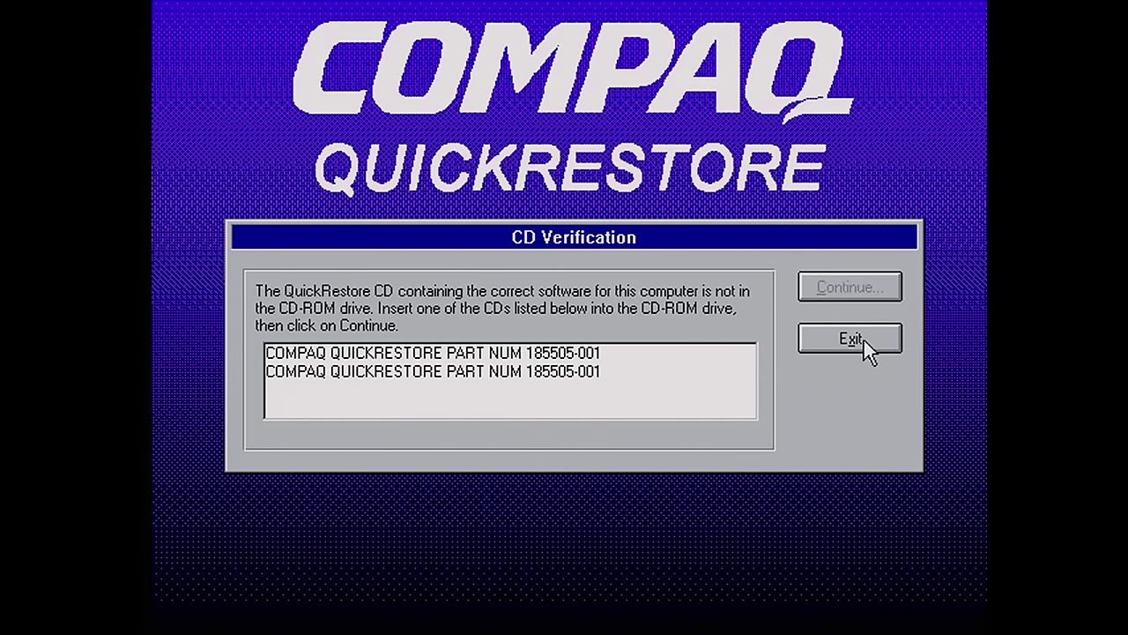
Exit QuickRestore from the CD Verification screen
{"action": "left_click", "coordinate": [862, 345]}
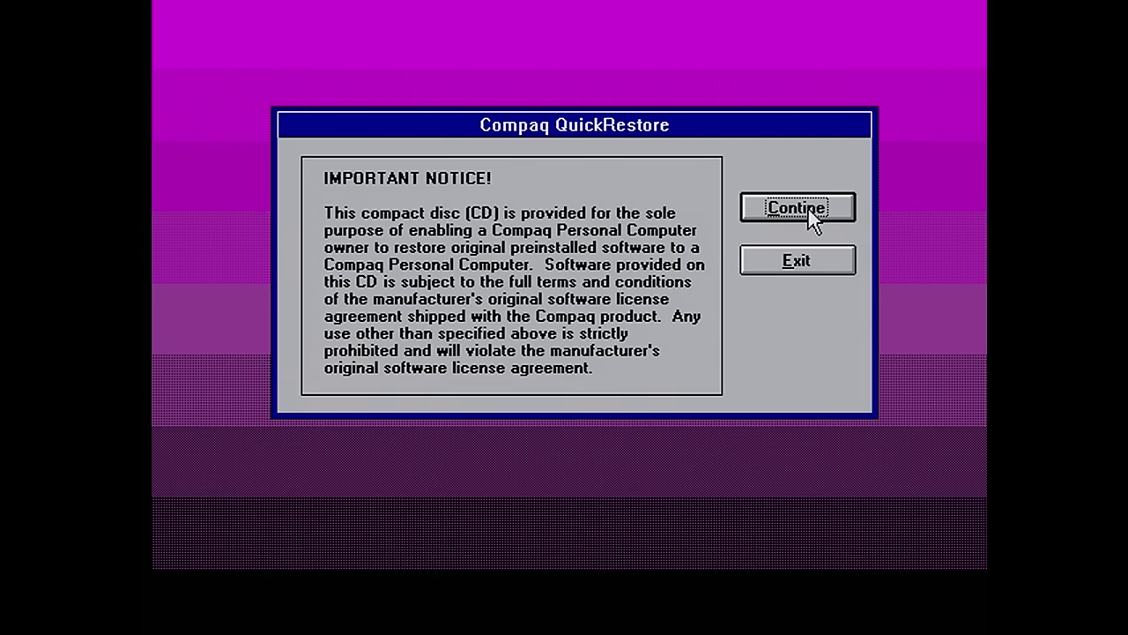
Accept the Important Notice, proceed from Welcome and submit the Serial Number entry
{"action": "left_click", "coordinate": [798, 208]}
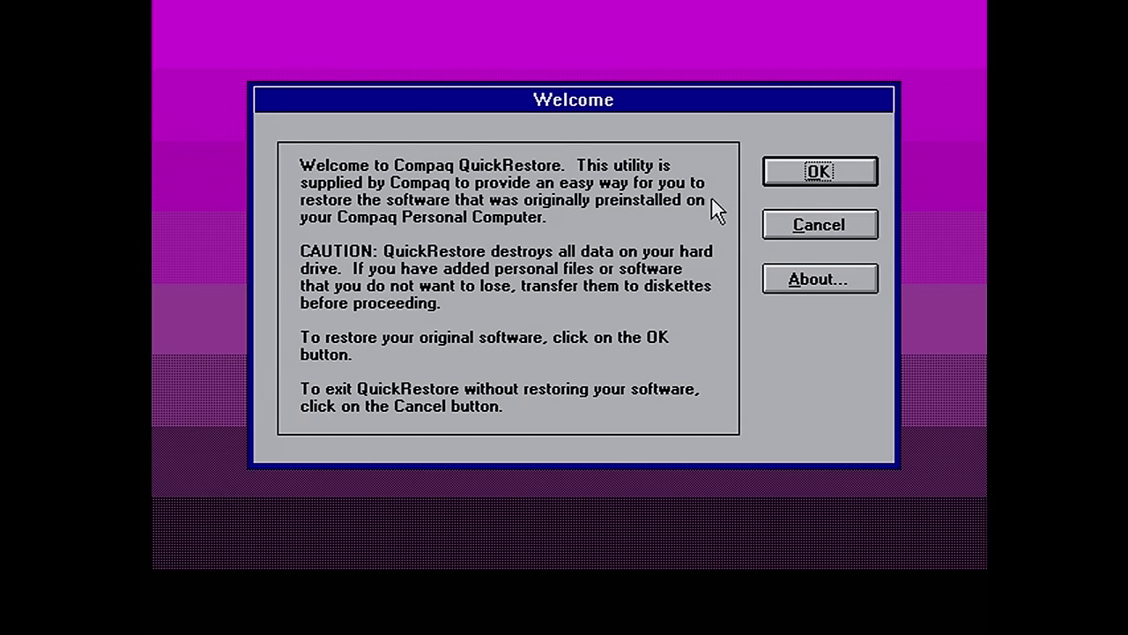
{"action": "left_click", "coordinate": [819, 176]}
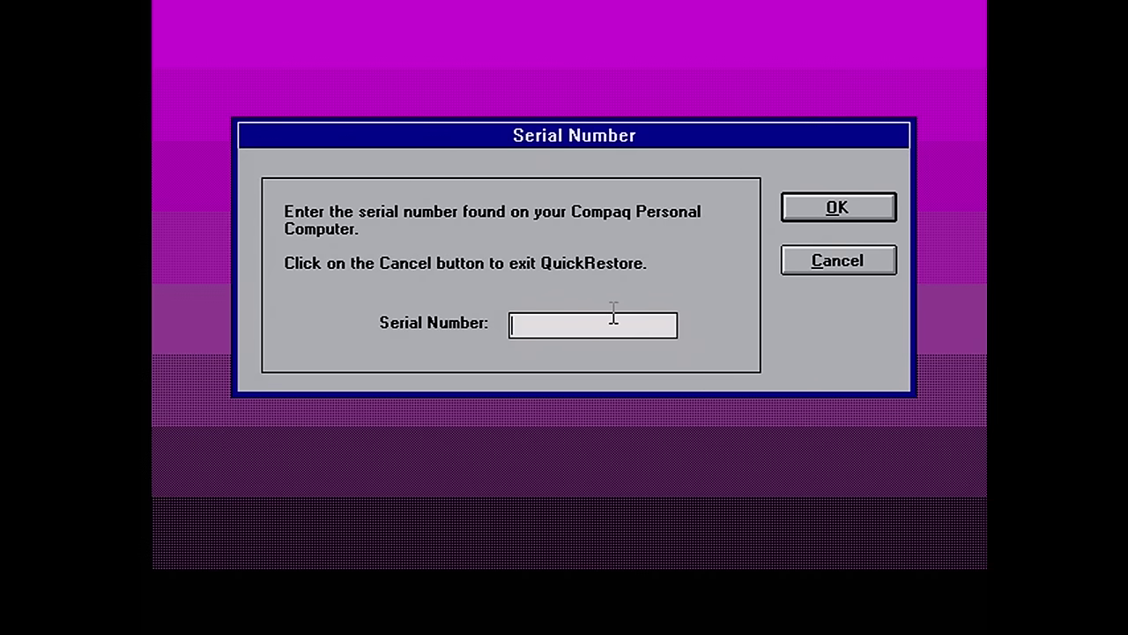
{"action": "key", "text": "Return"}
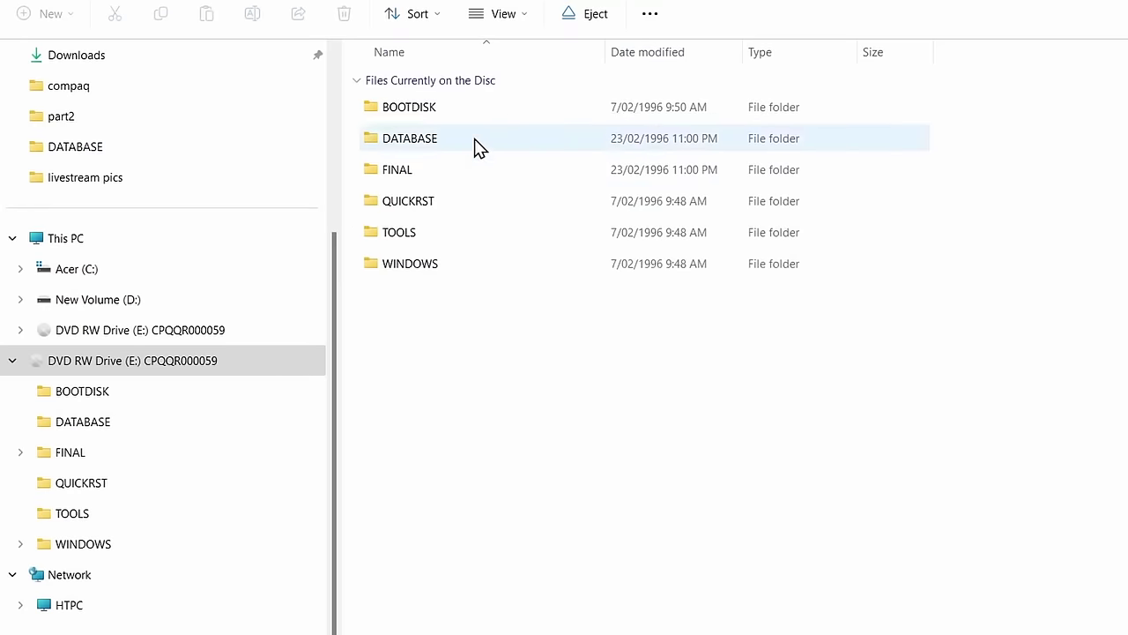
{"action": "double_click", "coordinate": [436, 109]}
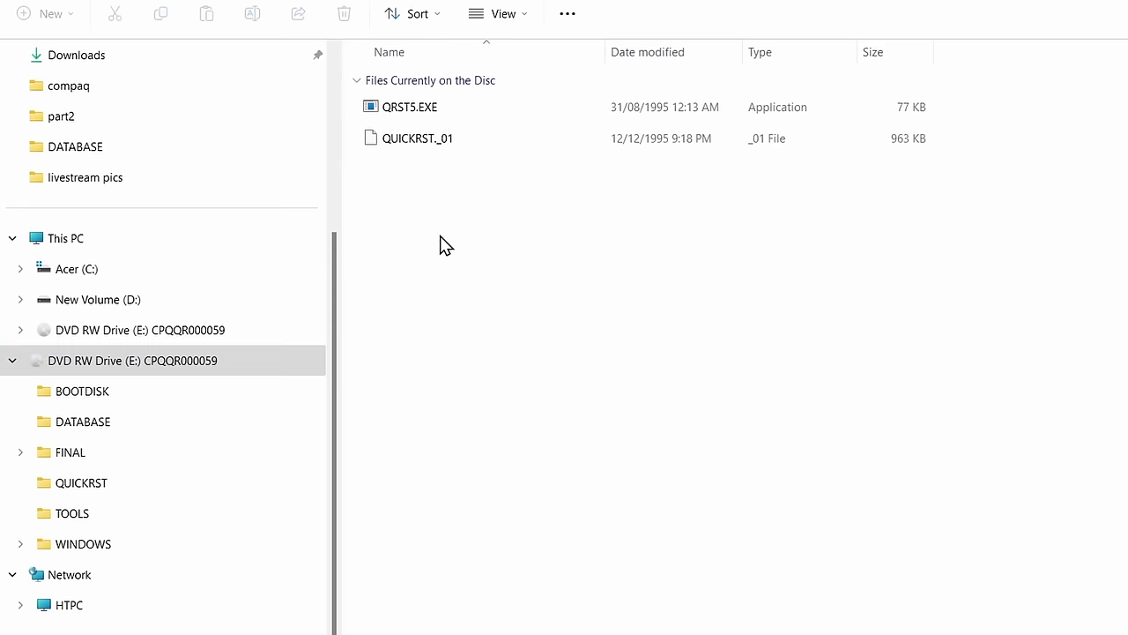
{"action": "double_click", "coordinate": [404, 106]}
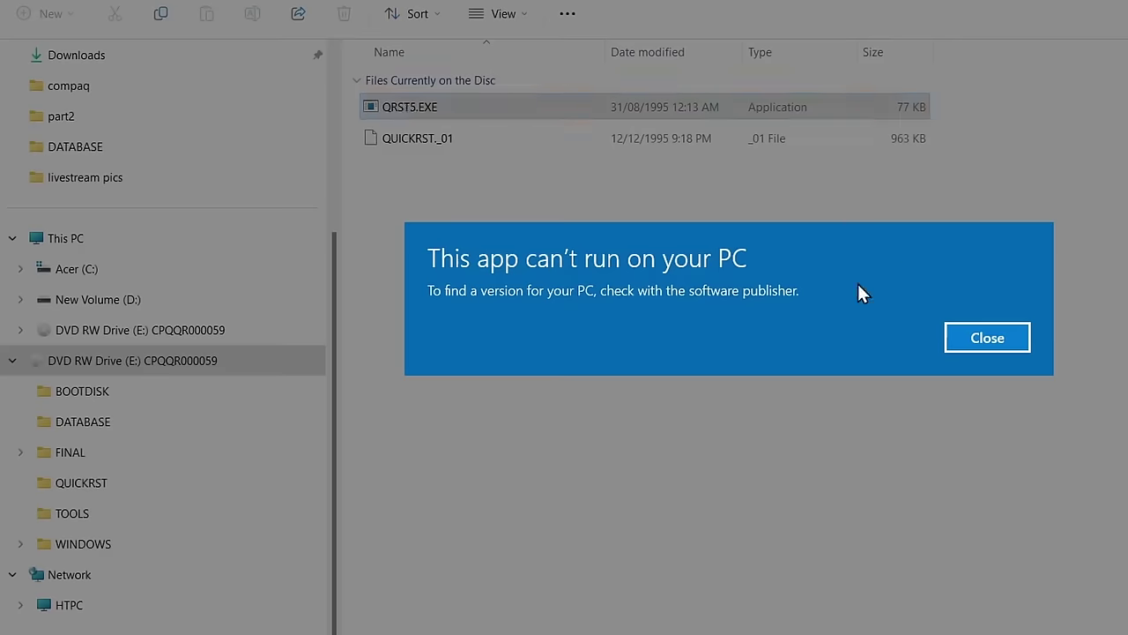
{"action": "left_click", "coordinate": [982, 341]}
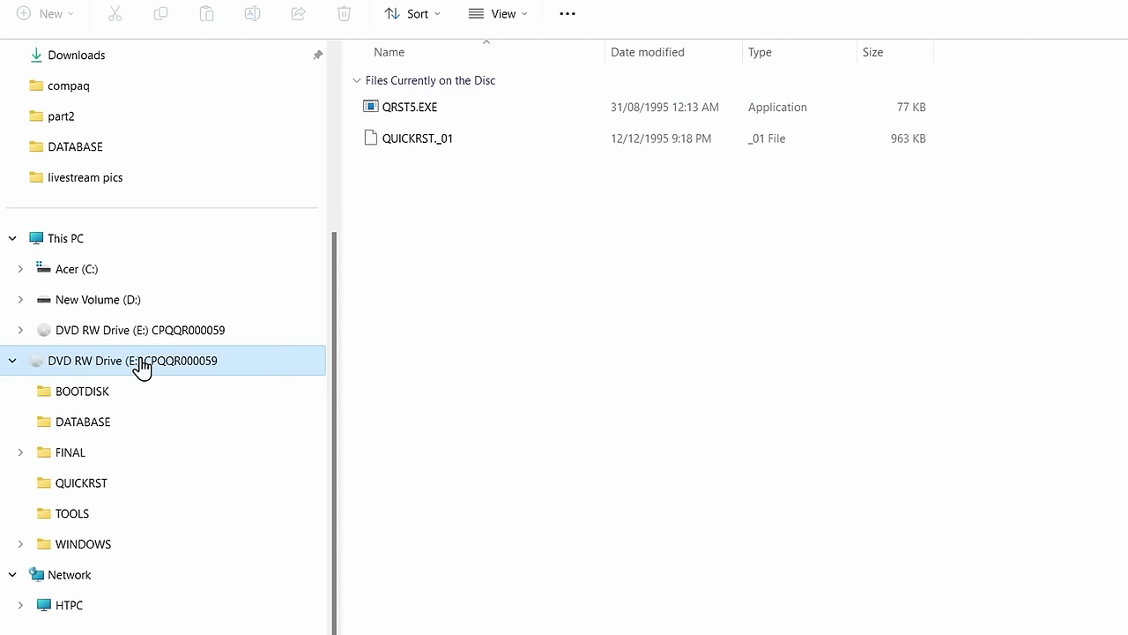
{"action": "left_click", "coordinate": [141, 369]}
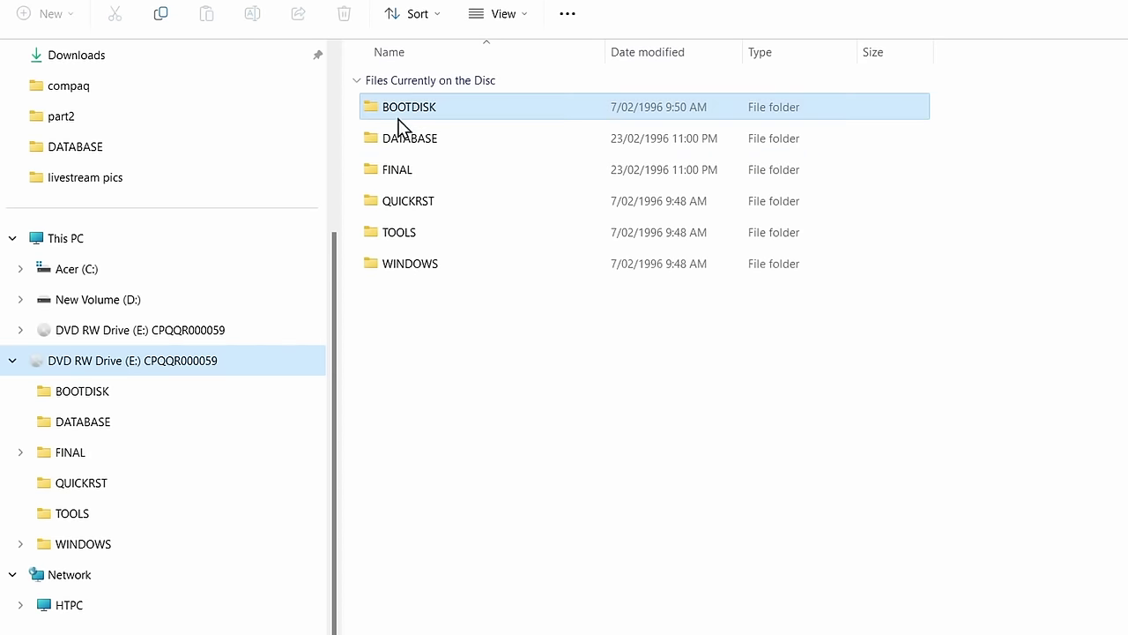
Browse the disc's FINAL, VERC165, QUICKRST and TOOLS folders
{"action": "double_click", "coordinate": [401, 171]}
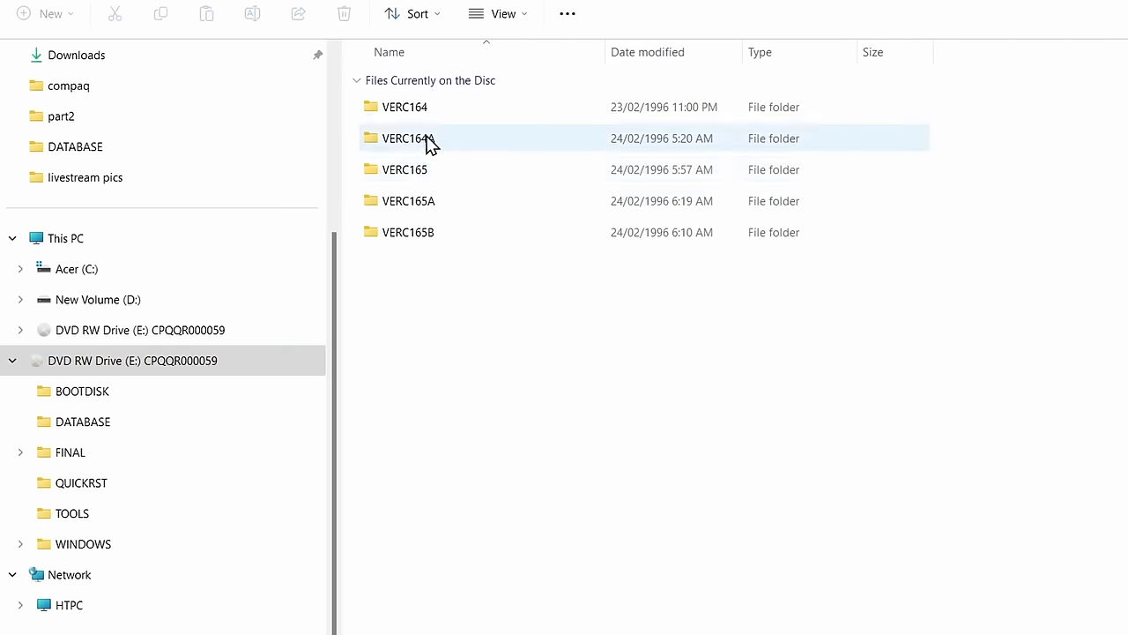
{"action": "double_click", "coordinate": [410, 170]}
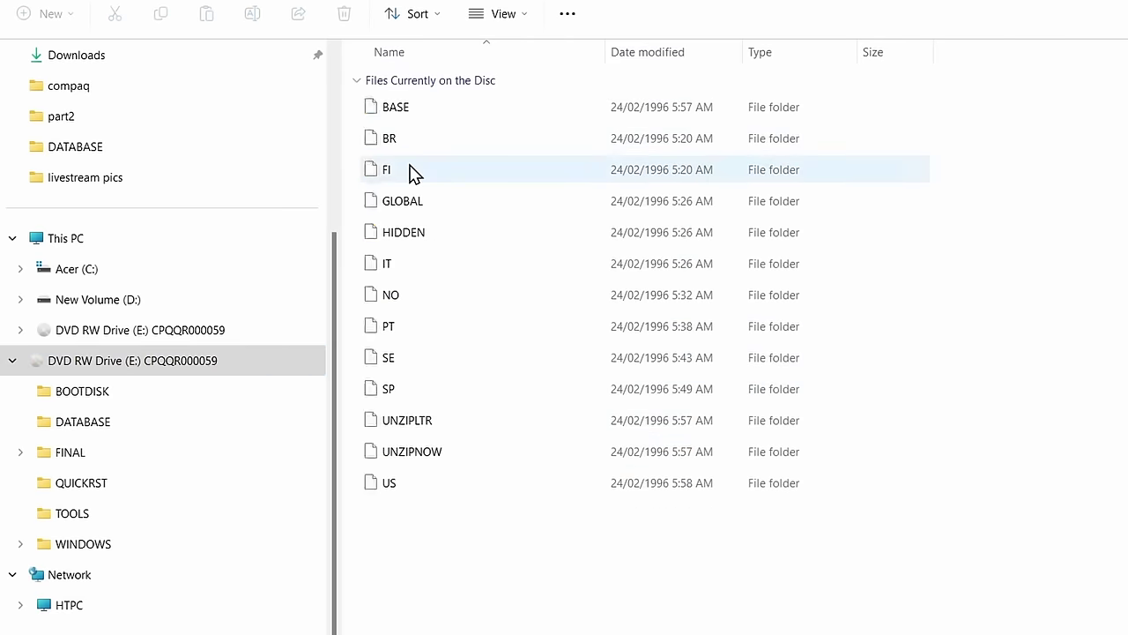
{"action": "left_click", "coordinate": [212, 366]}
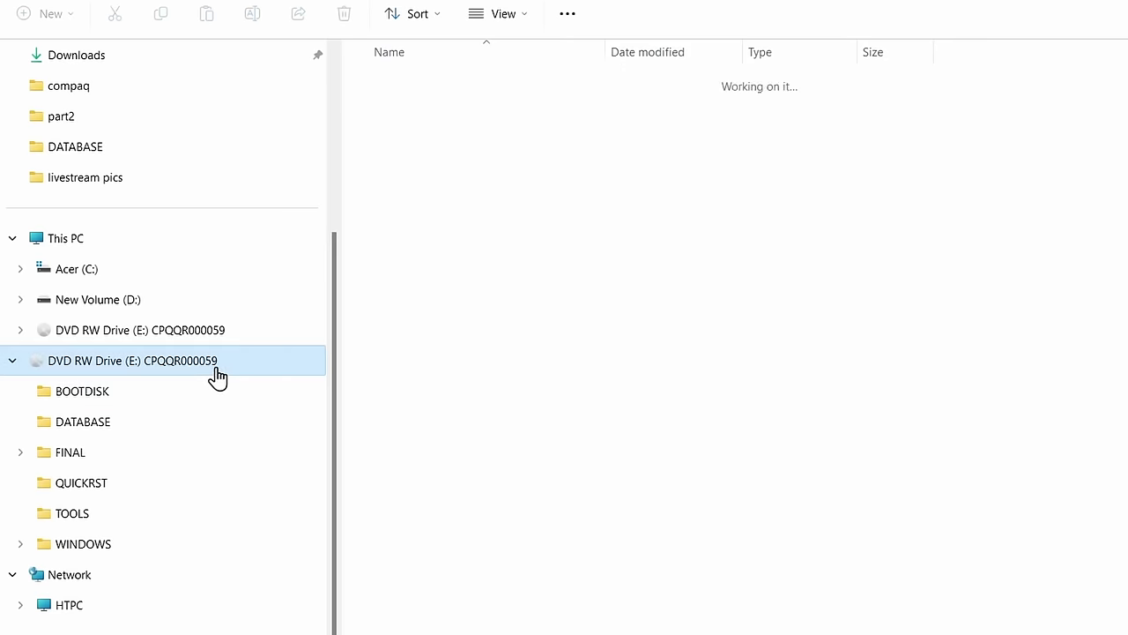
{"action": "left_click", "coordinate": [420, 181]}
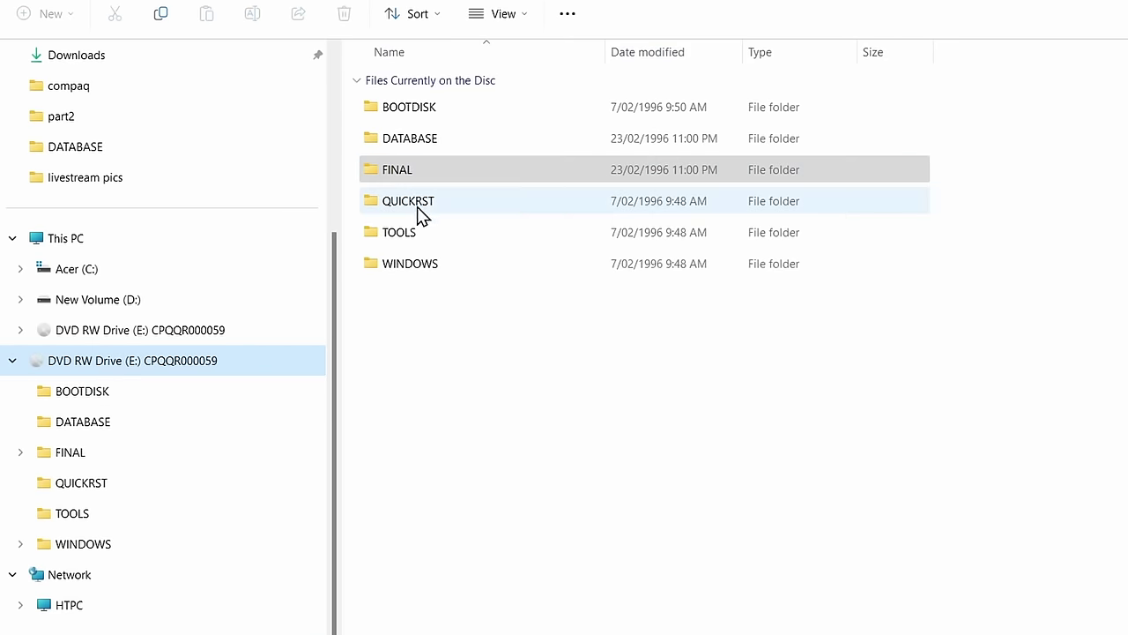
{"action": "double_click", "coordinate": [418, 214]}
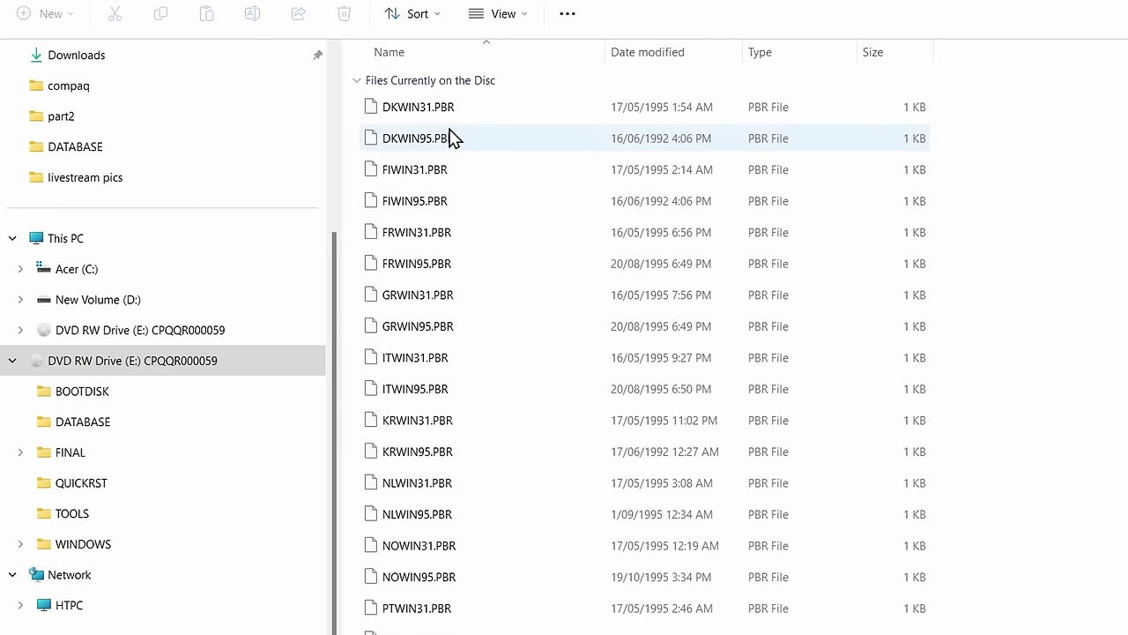
{"action": "scroll", "coordinate": [461, 297], "scroll_direction": "down", "scroll_amount": 4}
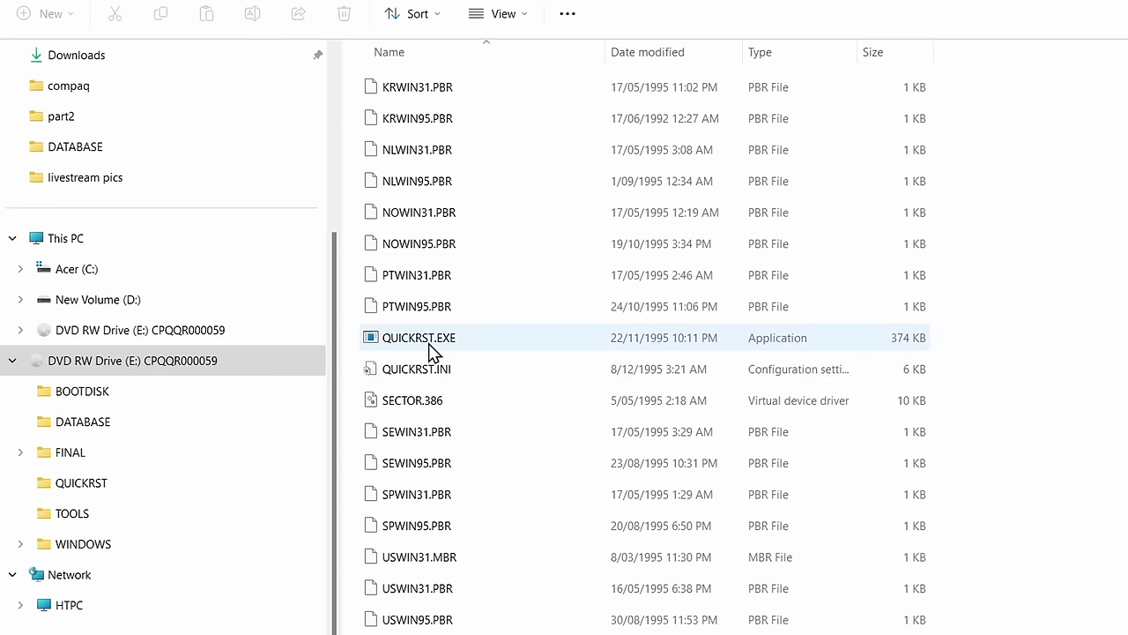
{"action": "left_click", "coordinate": [155, 368]}
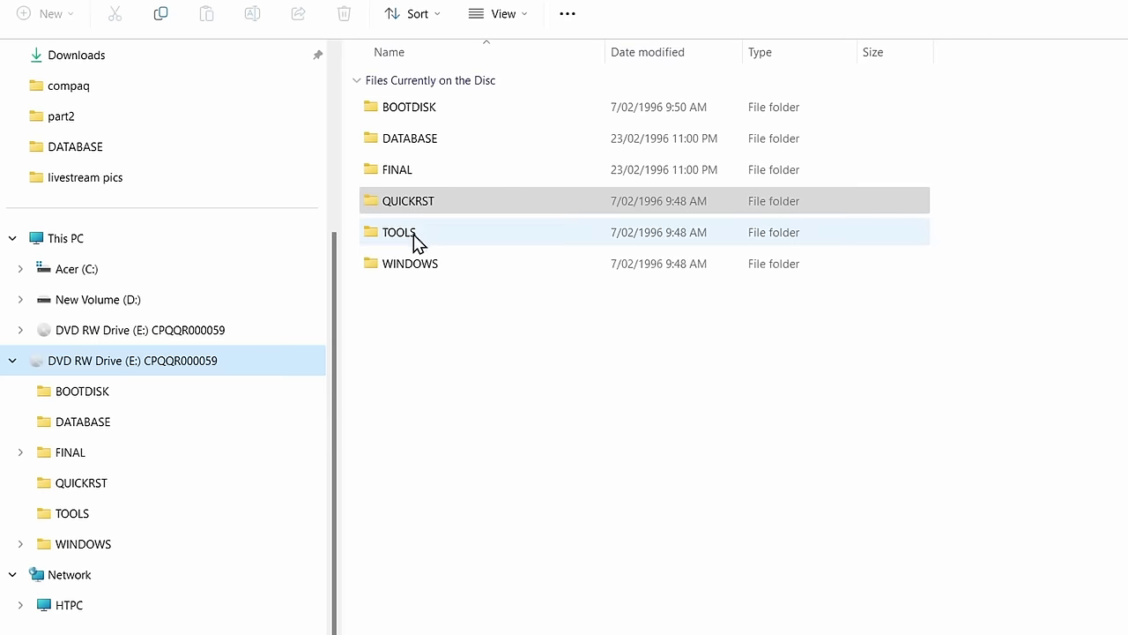
{"action": "double_click", "coordinate": [407, 235]}
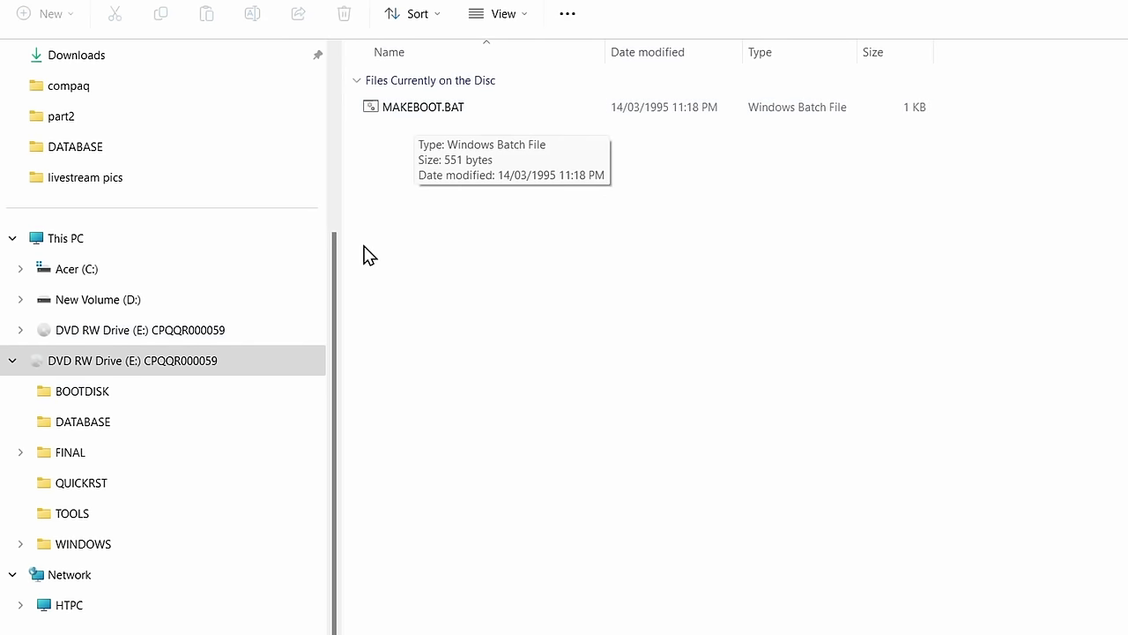
View the BOOTDISK and WINDOWS folders and look through WINDOWS\SYSTEM's files
{"action": "left_click", "coordinate": [106, 394]}
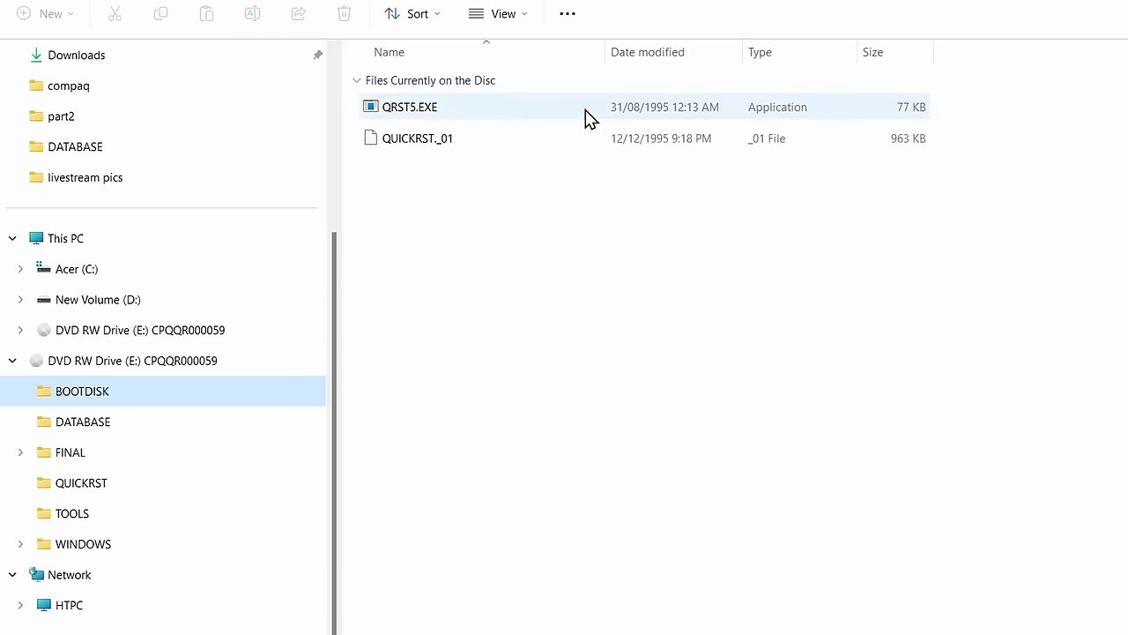
{"action": "left_click", "coordinate": [99, 546]}
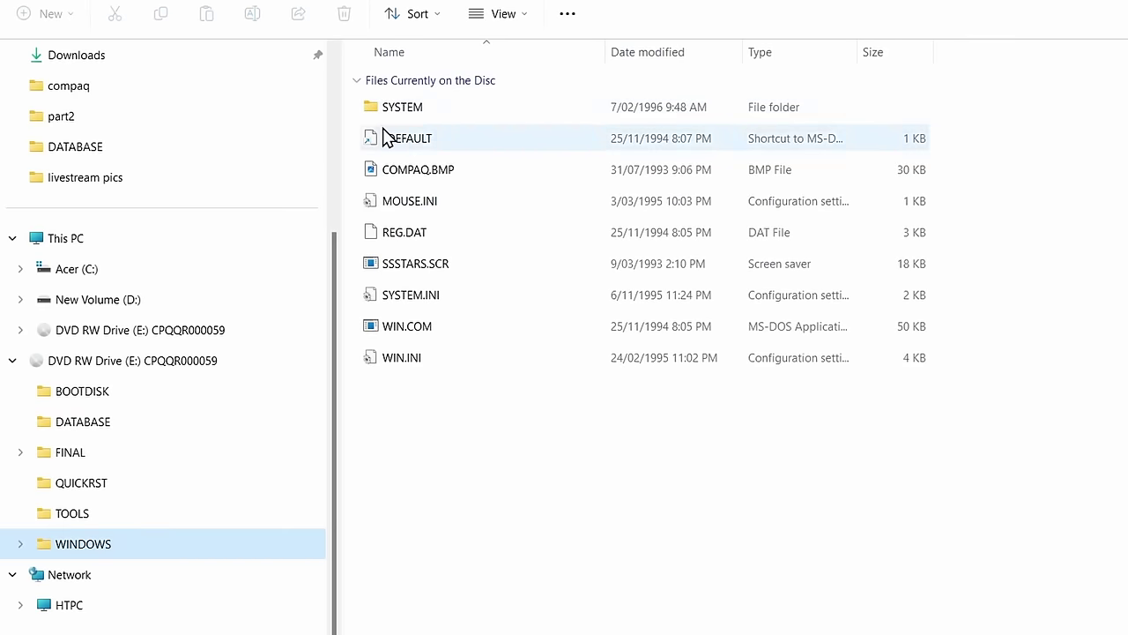
{"action": "double_click", "coordinate": [398, 119]}
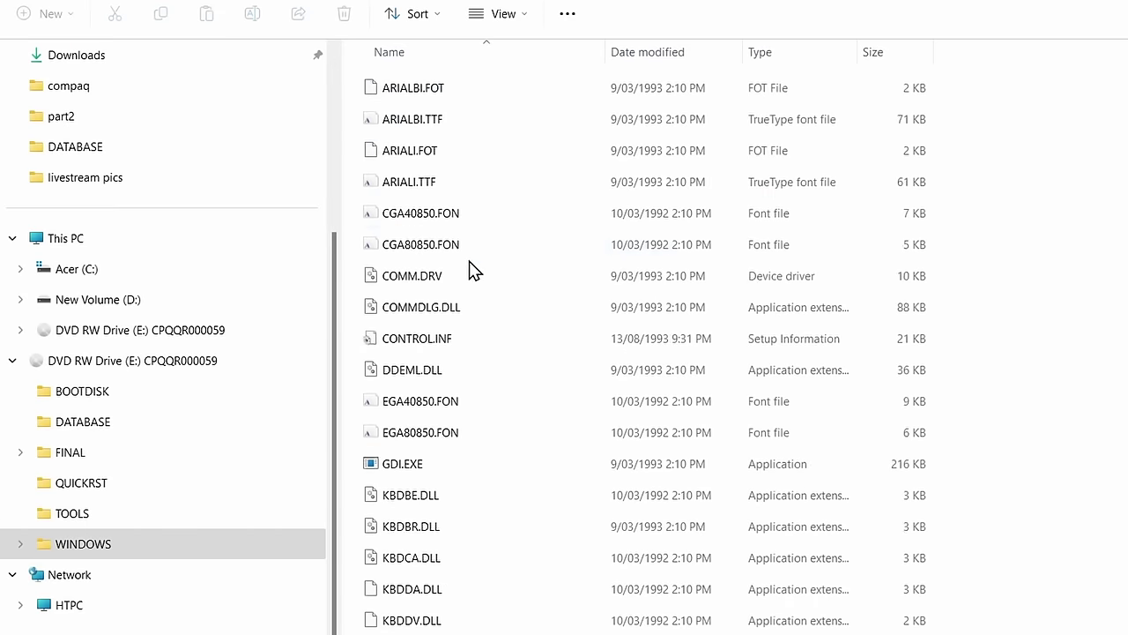
{"action": "scroll", "coordinate": [470, 269], "scroll_direction": "down", "scroll_amount": 20}
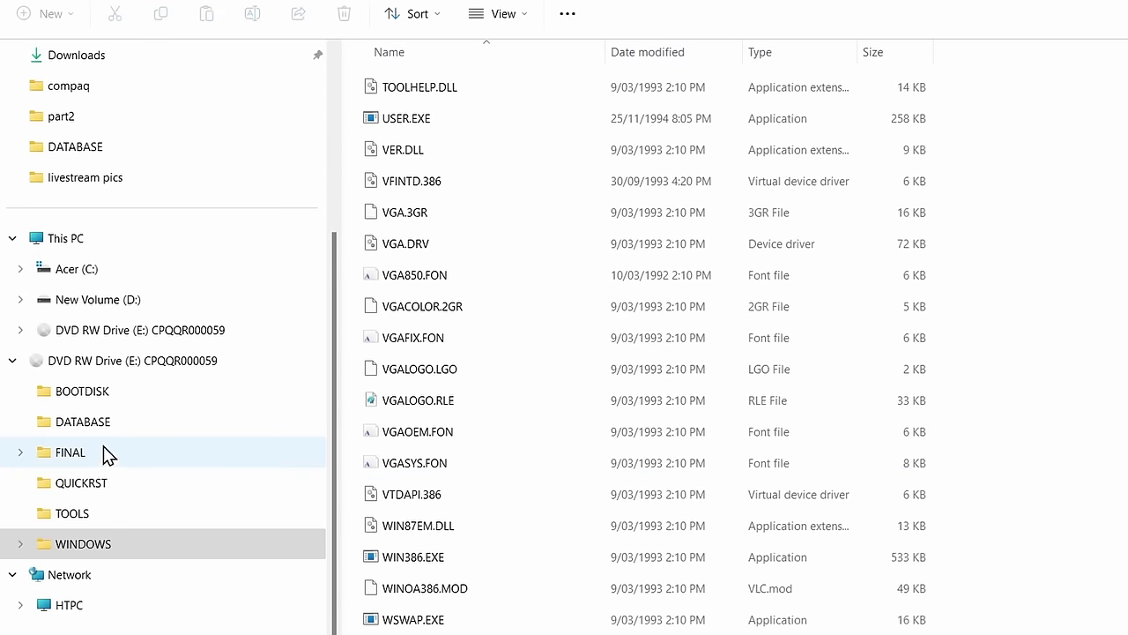
Open the disc's DATABASE folder and select SKUMODEL.DB
{"action": "left_click", "coordinate": [86, 430]}
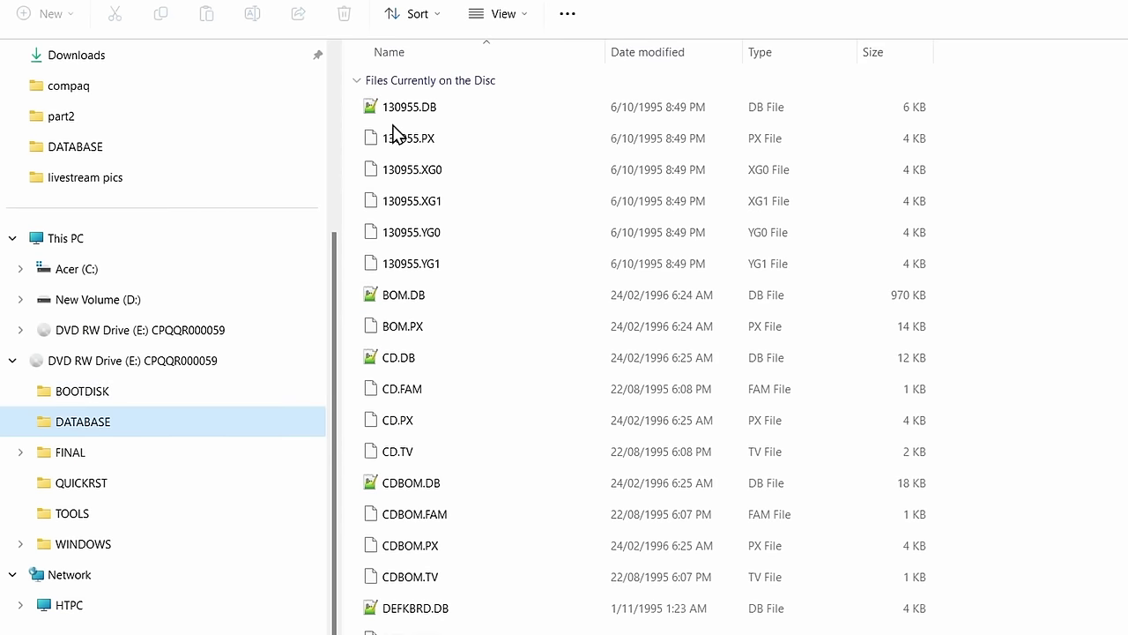
{"action": "scroll", "coordinate": [535, 335], "scroll_direction": "down", "scroll_amount": 15}
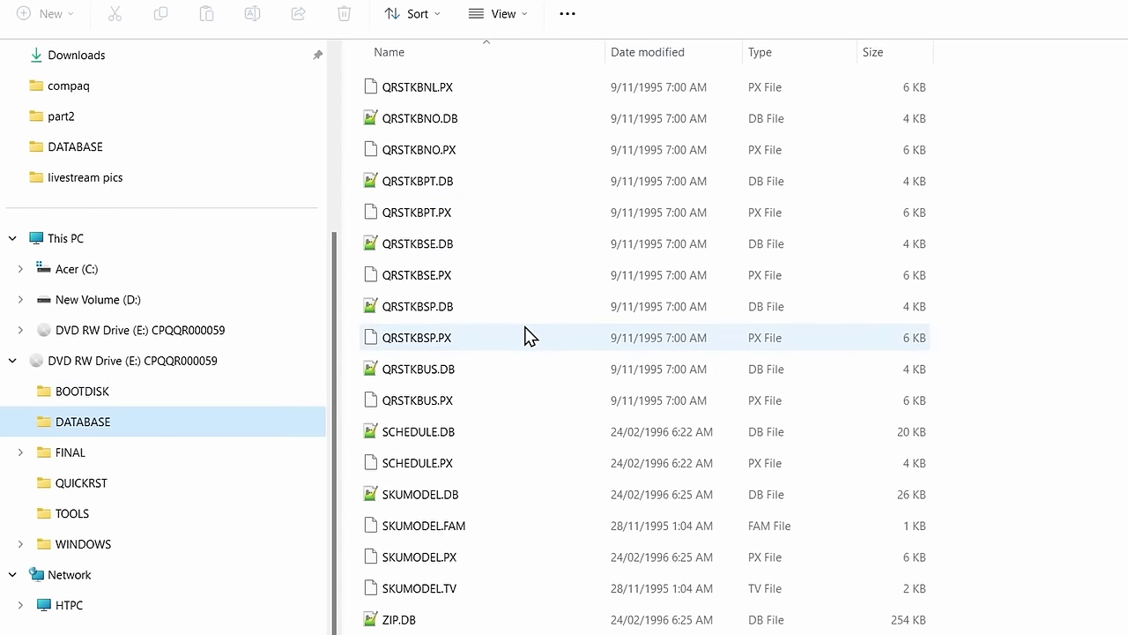
{"action": "left_click", "coordinate": [456, 495]}
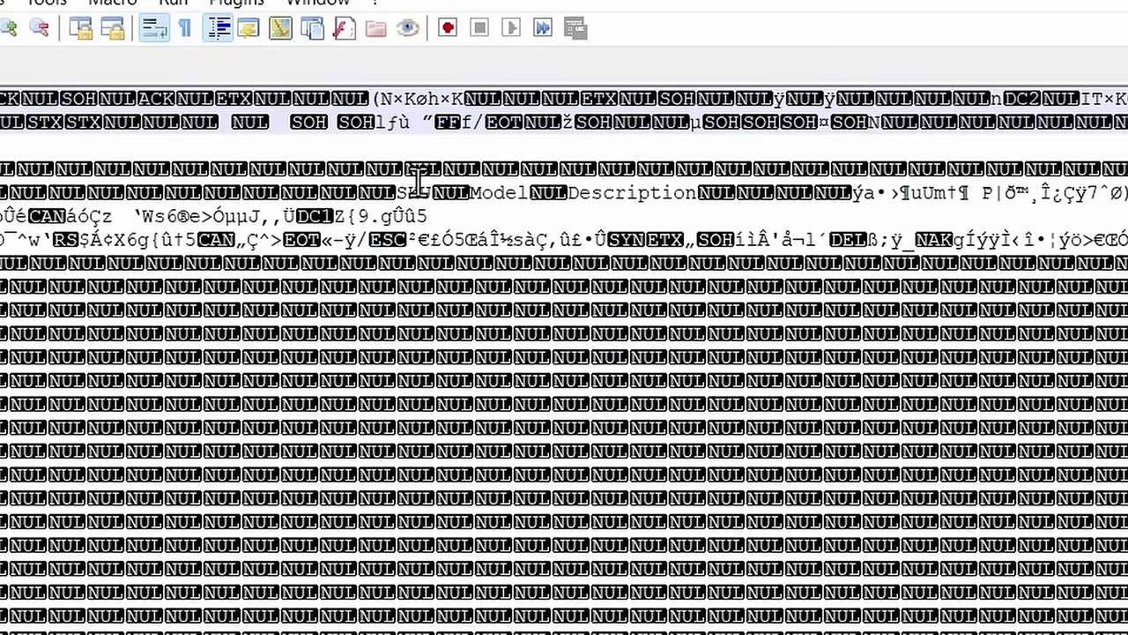
Highlight the SKU, Model and Description field names, scroll to the end of SKUMODEL.DB, then close it
{"action": "left_click_drag", "start_coordinate": [399, 191], "coordinate": [697, 193]}
{"action": "scroll", "coordinate": [564, 370], "scroll_direction": "down", "scroll_amount": 10}
{"action": "left_click", "coordinate": [479, 613]}
{"action": "scroll", "coordinate": [478, 612], "scroll_direction": "down", "scroll_amount": 15}
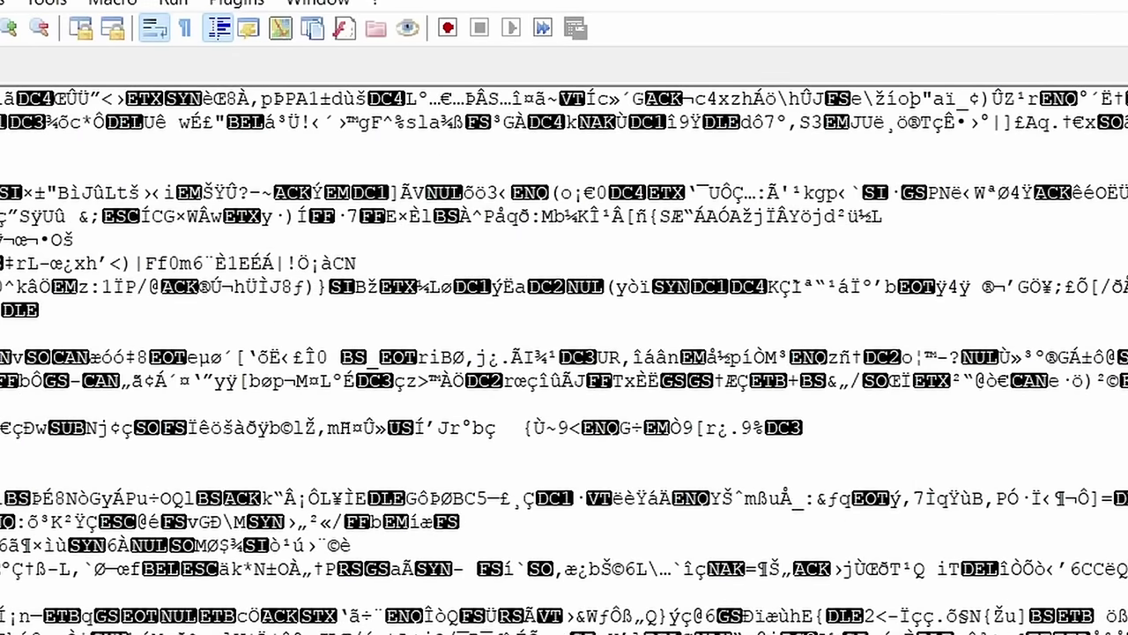
{"action": "key", "text": "ctrl+a"}
{"action": "key", "text": "Delete"}
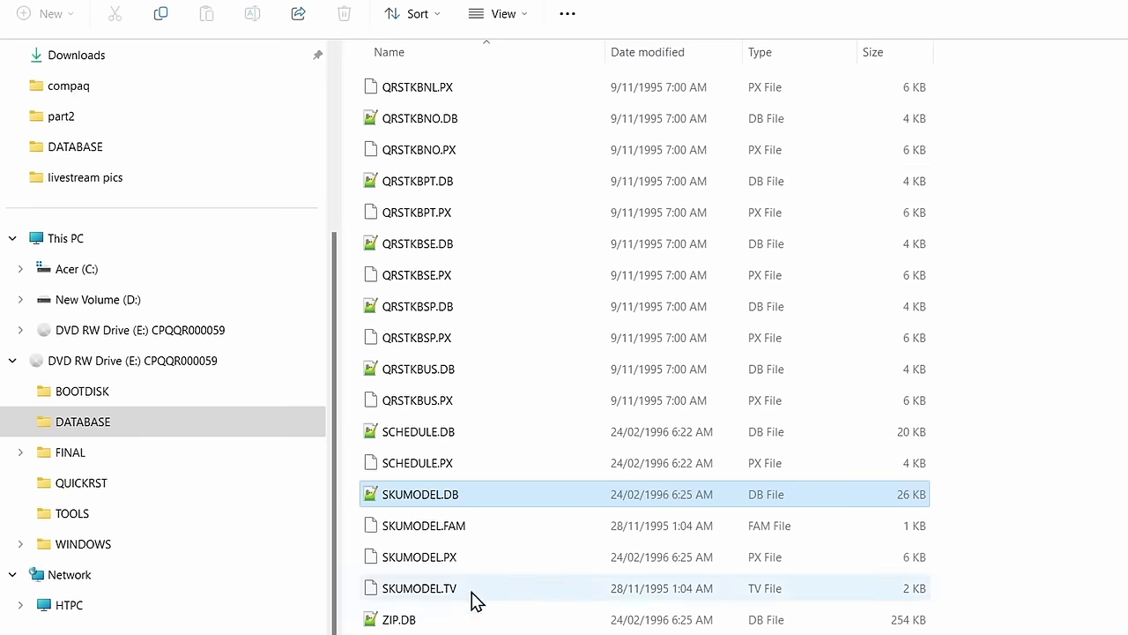
Open the DATABASE folder at the root of the CPQQRS73101 disc
{"action": "scroll", "coordinate": [503, 396], "scroll_direction": "up", "scroll_amount": 15}
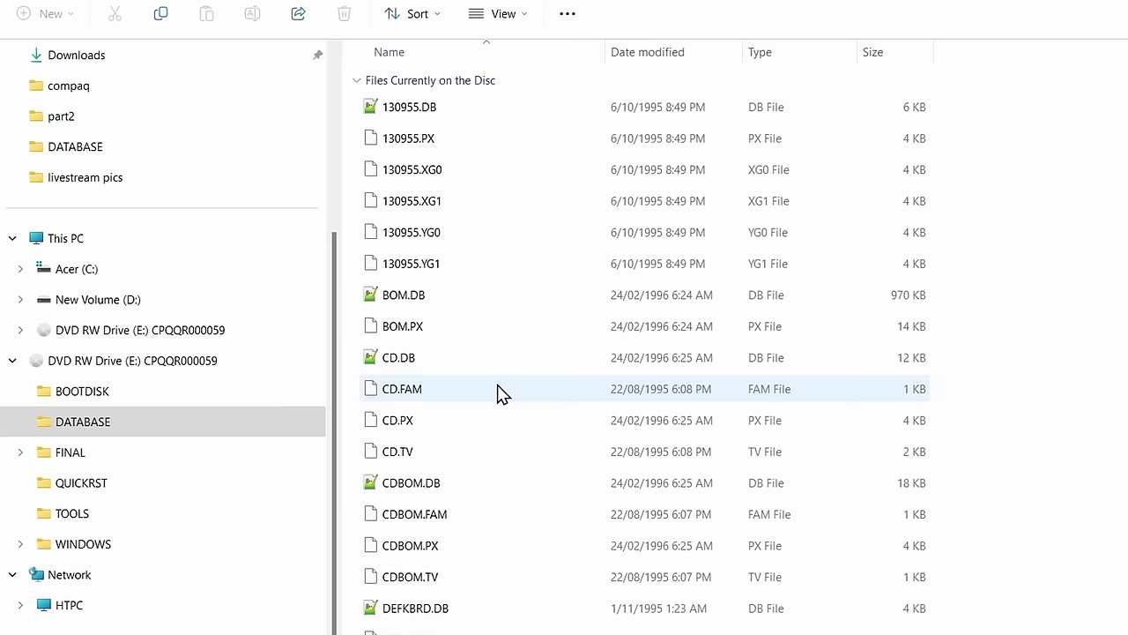
{"action": "scroll", "coordinate": [503, 388], "scroll_direction": "down", "scroll_amount": 4}
{"action": "scroll", "coordinate": [504, 377], "scroll_direction": "down", "scroll_amount": 6}
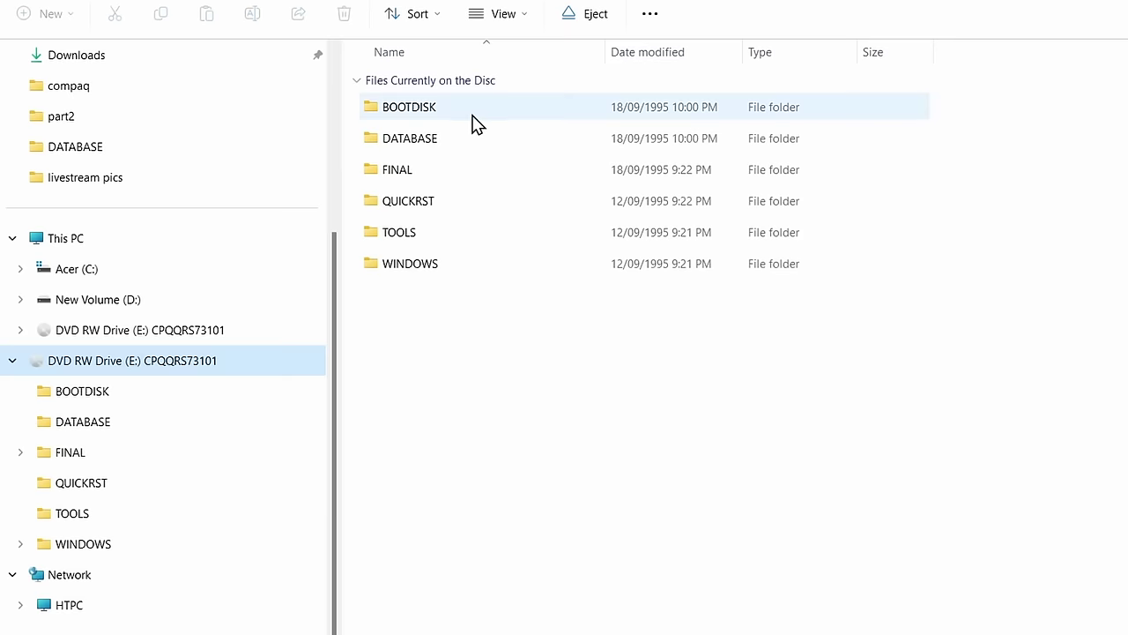
{"action": "double_click", "coordinate": [418, 146]}
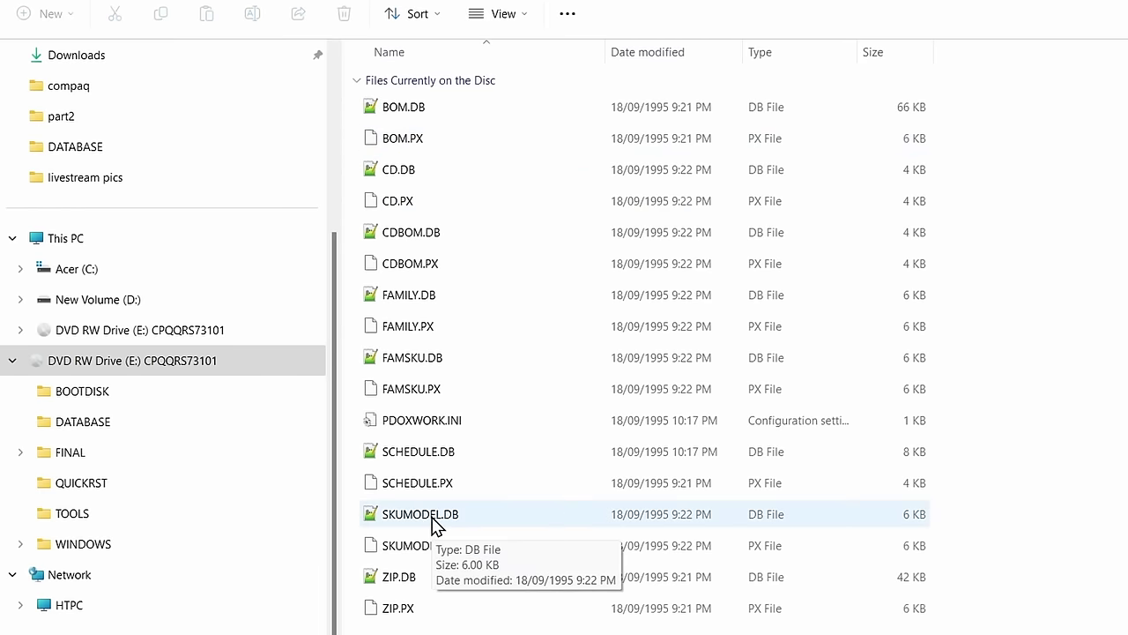
Open the CPQQRS73101 SKUMODEL.DB in Notepad++ and scroll to the Presario rows down to 214150-009
{"action": "double_click", "coordinate": [434, 524]}
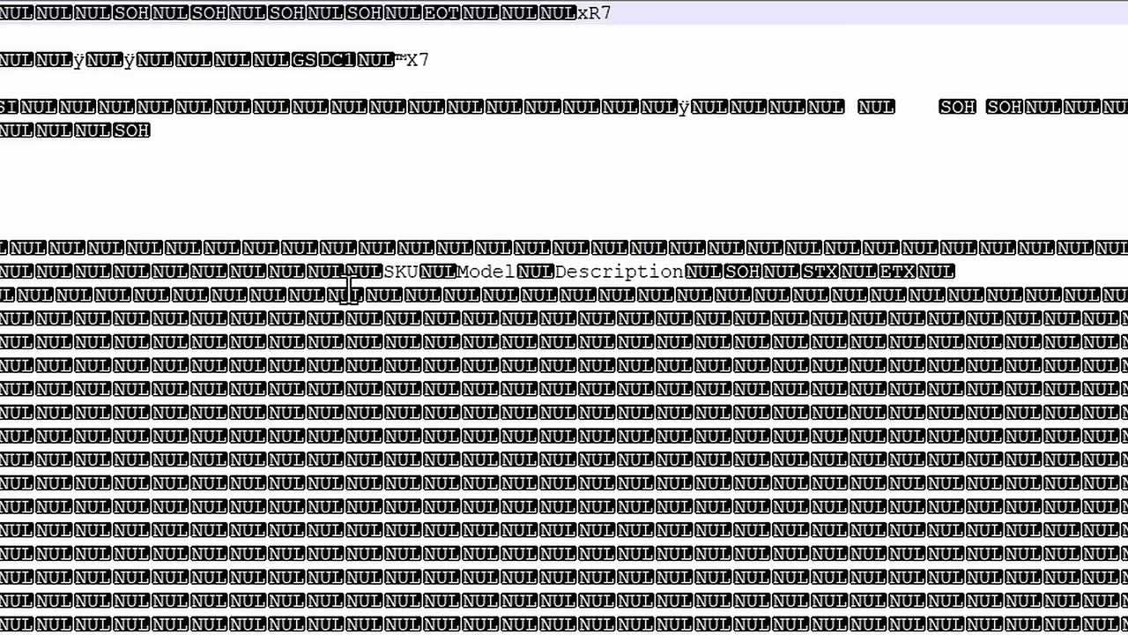
{"action": "left_click", "coordinate": [441, 174]}
{"action": "left_click_drag", "start_coordinate": [385, 271], "coordinate": [842, 276]}
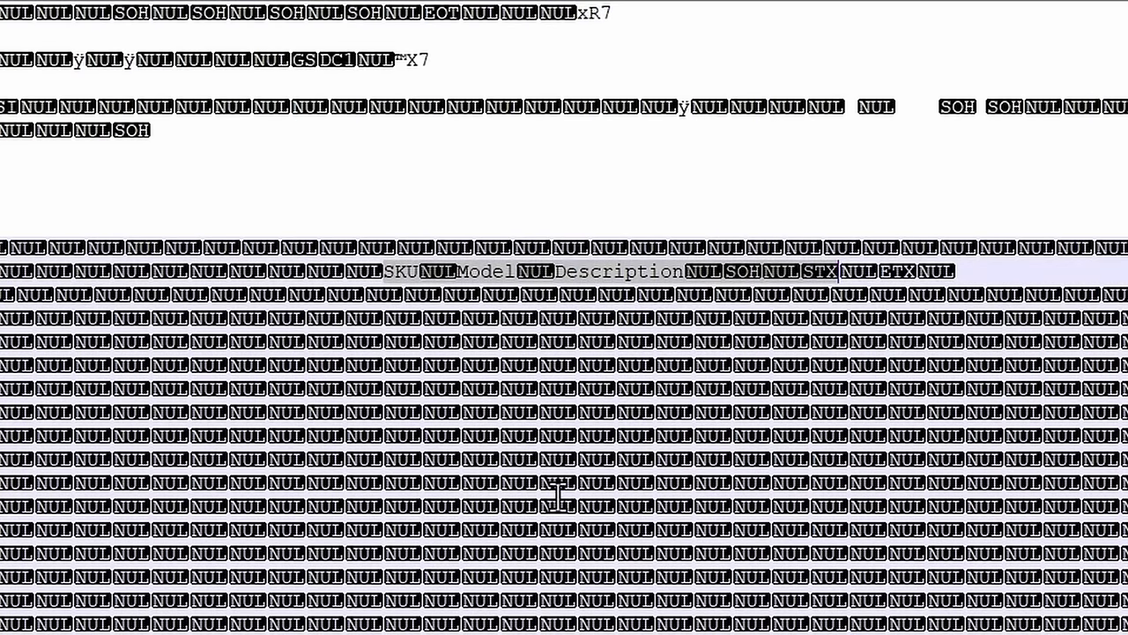
{"action": "left_click", "coordinate": [553, 503]}
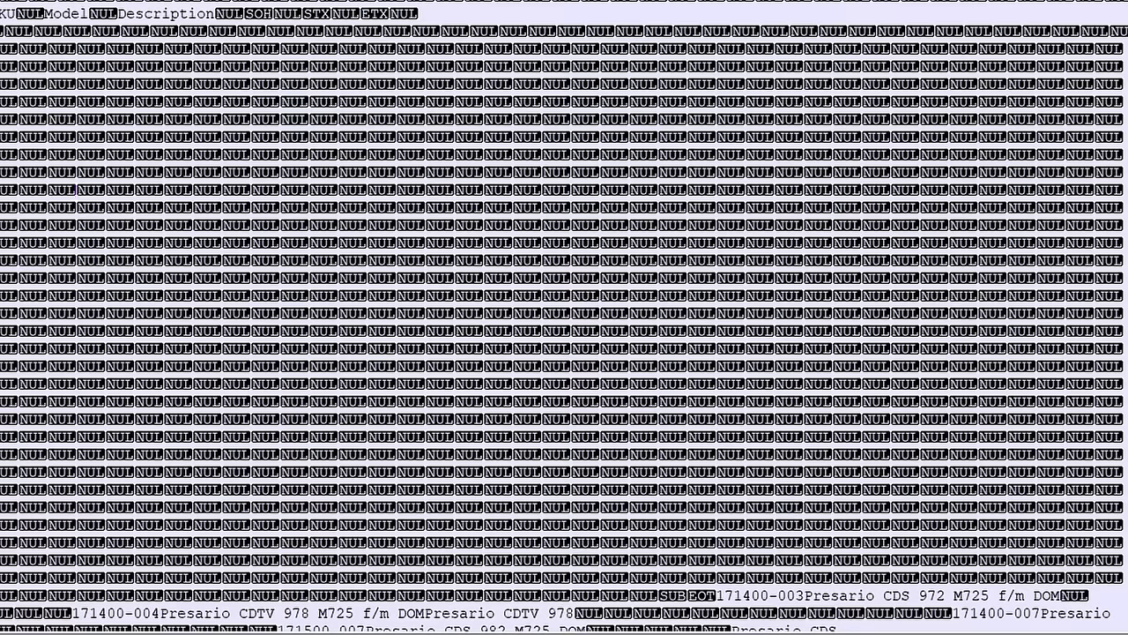
{"action": "scroll", "coordinate": [49, 189], "scroll_direction": "down", "scroll_amount": 7}
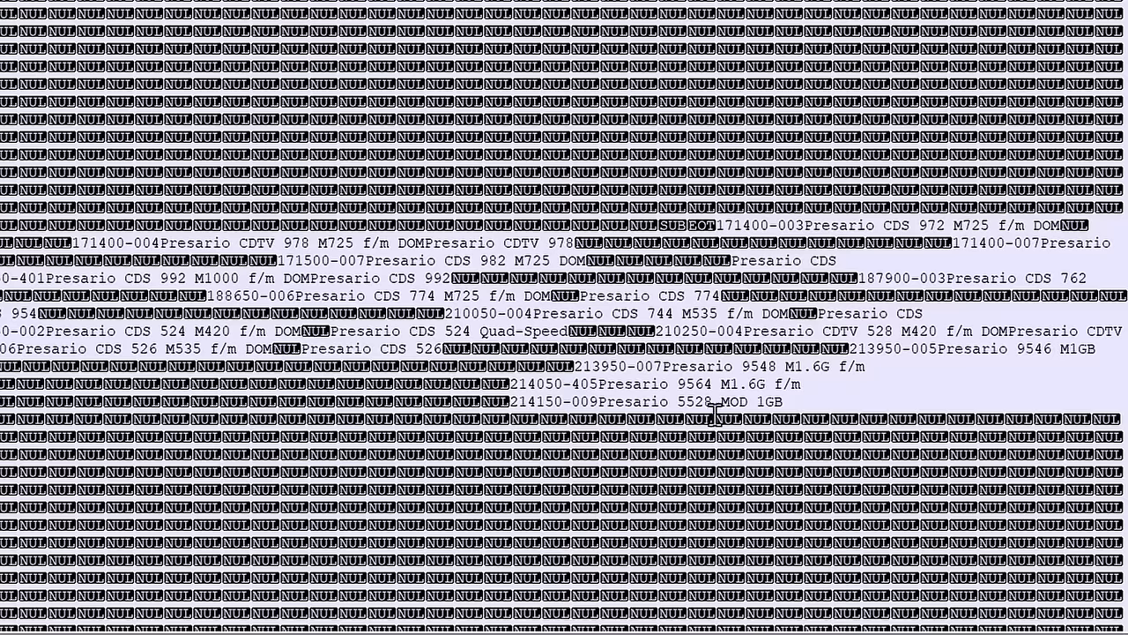
Select the Presario 5528 part number 214150-009, then switch over to the spreadsheet
{"action": "left_click_drag", "start_coordinate": [599, 403], "coordinate": [516, 404]}
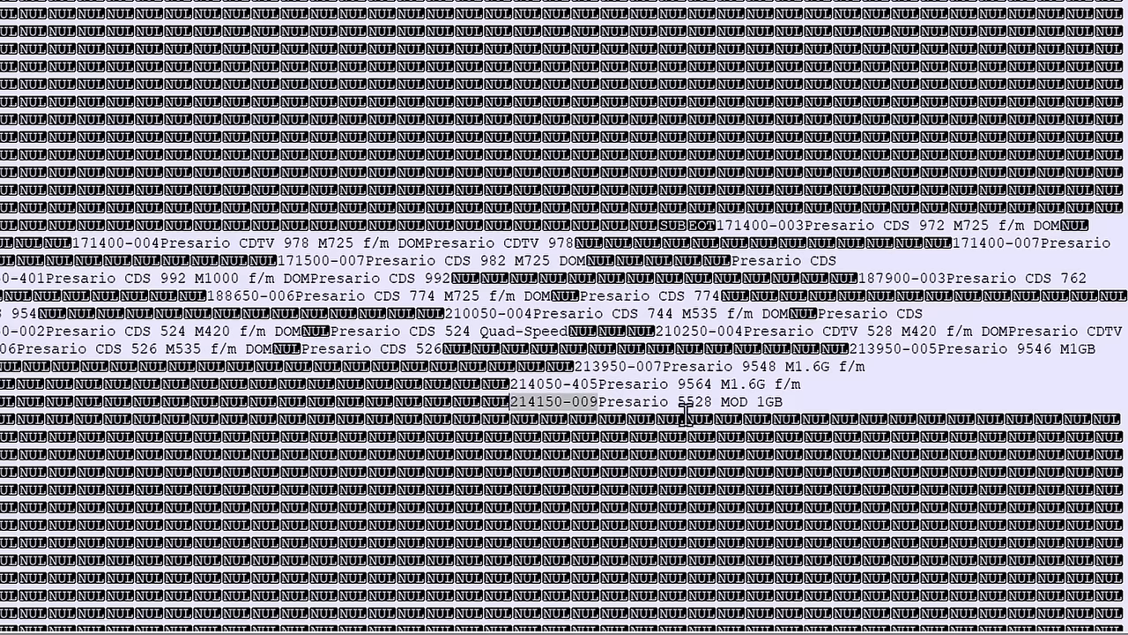
{"action": "left_click", "coordinate": [239, 574]}
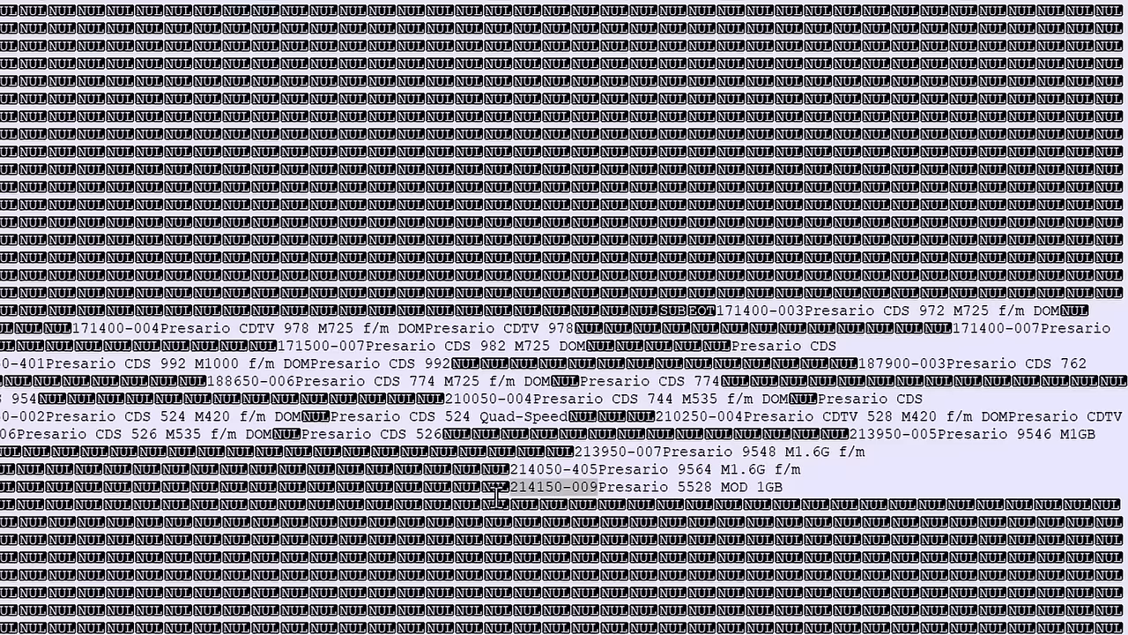
{"action": "left_click", "coordinate": [541, 491]}
{"action": "left_click_drag", "start_coordinate": [512, 491], "coordinate": [588, 491]}
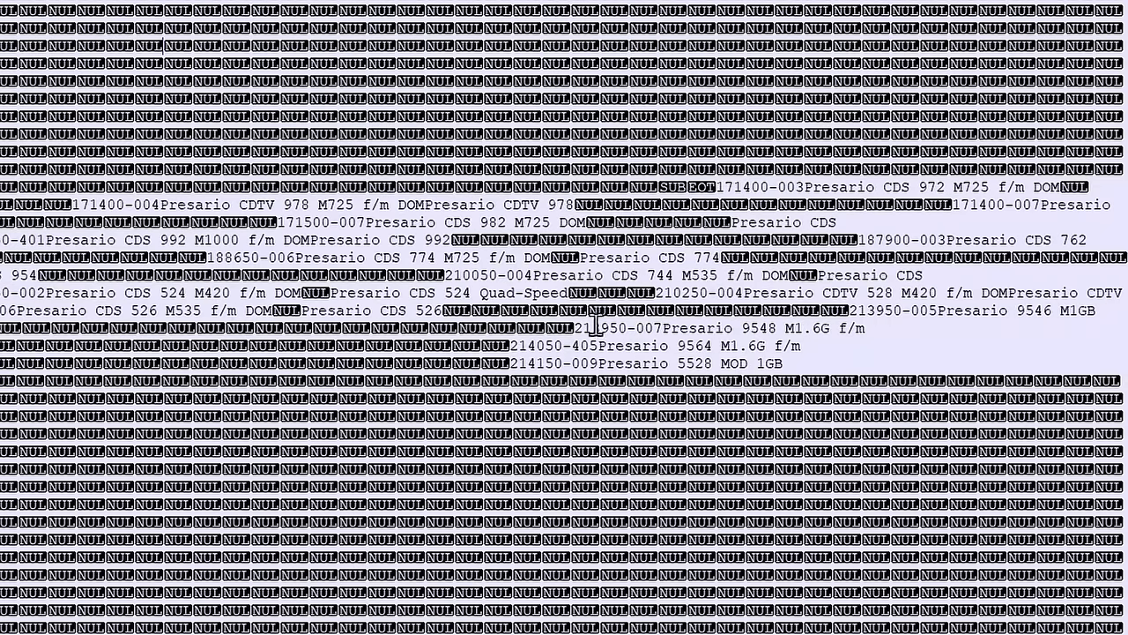
{"action": "key", "text": "alt+F4"}
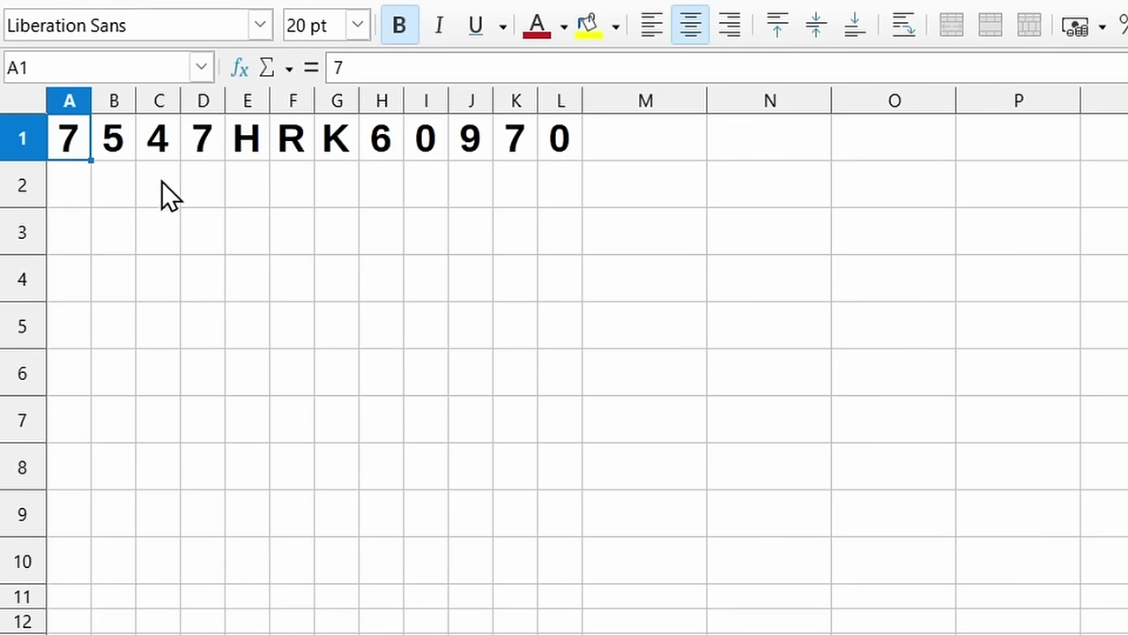
Enter H, R, L and 5 into row 2 so the altered serial has L and 5 in G and H
{"action": "key", "text": "Right"}
{"action": "key", "text": "Right"}
{"action": "key", "text": "Right"}
{"action": "key", "text": "Right"}
{"action": "key", "text": "Right"}
{"action": "key", "text": "Right"}
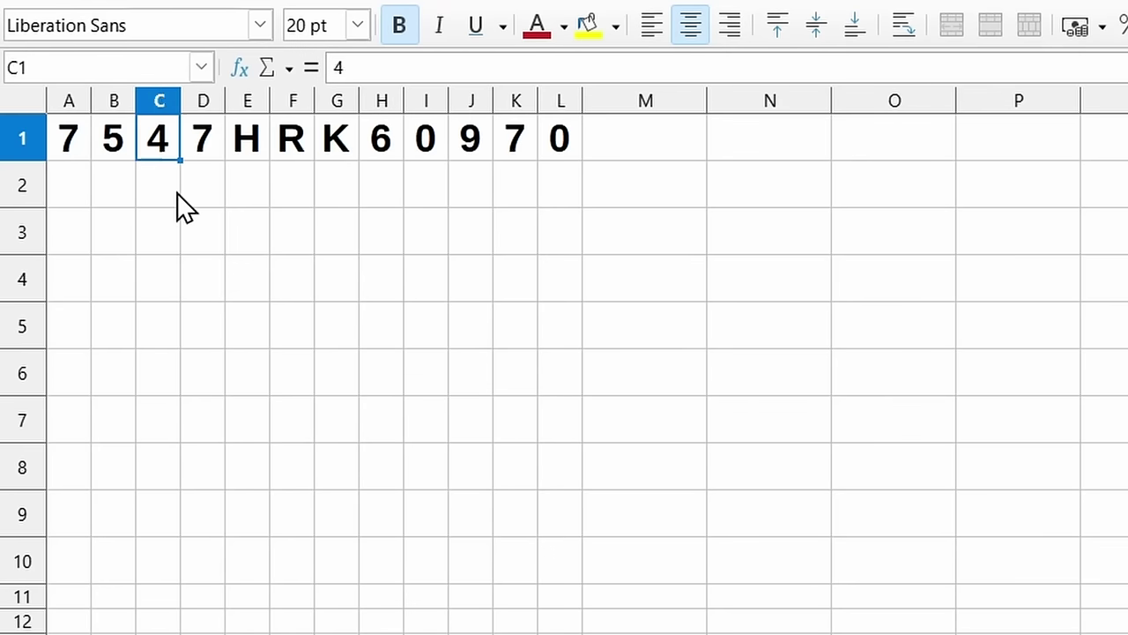
{"action": "key", "text": "Right"}
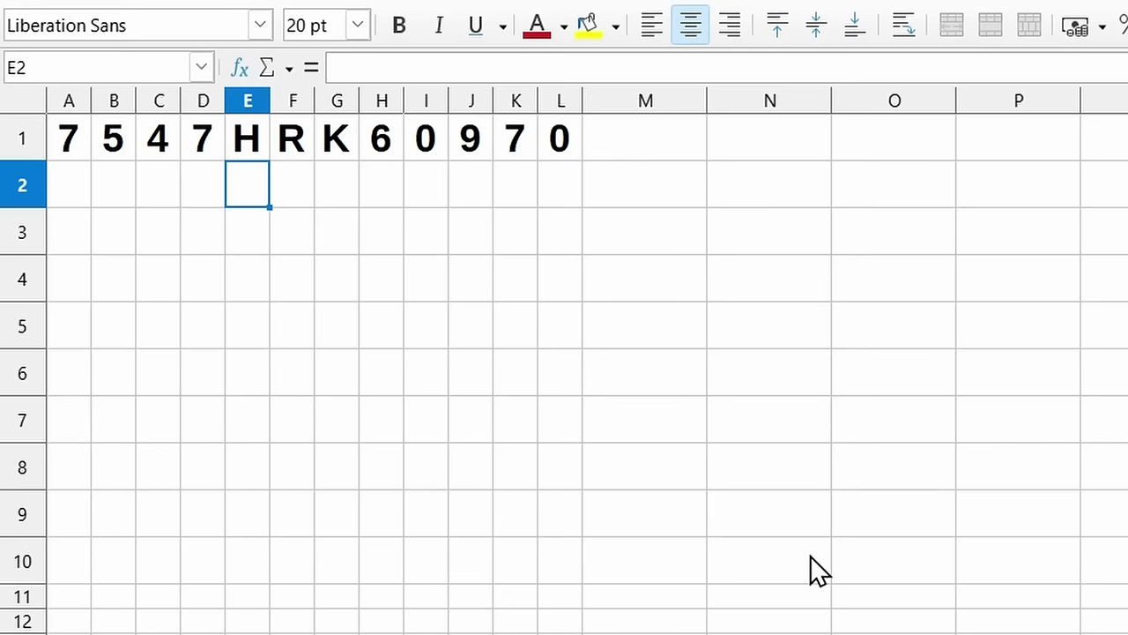
{"action": "type", "text": "H"}
{"action": "key", "text": "Tab"}
{"action": "type", "text": "R"}
{"action": "key", "text": "Tab"}
{"action": "type", "text": "L"}
{"action": "key", "text": "Tab"}
{"action": "type", "text": "5"}
{"action": "key", "text": "Tab"}
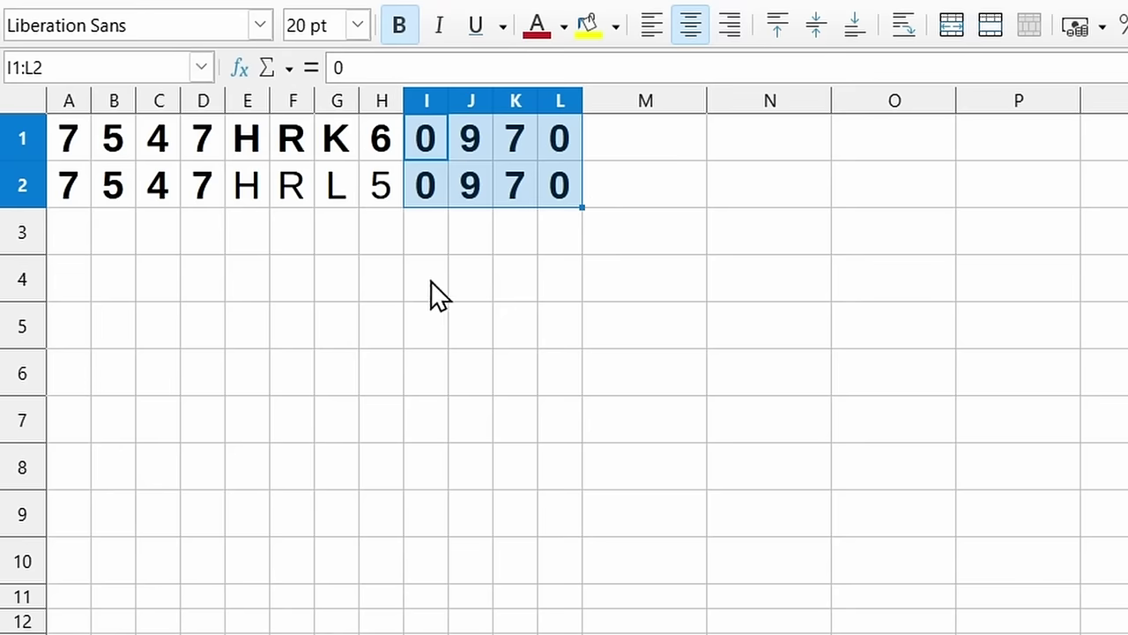
{"action": "left_click", "coordinate": [465, 225]}
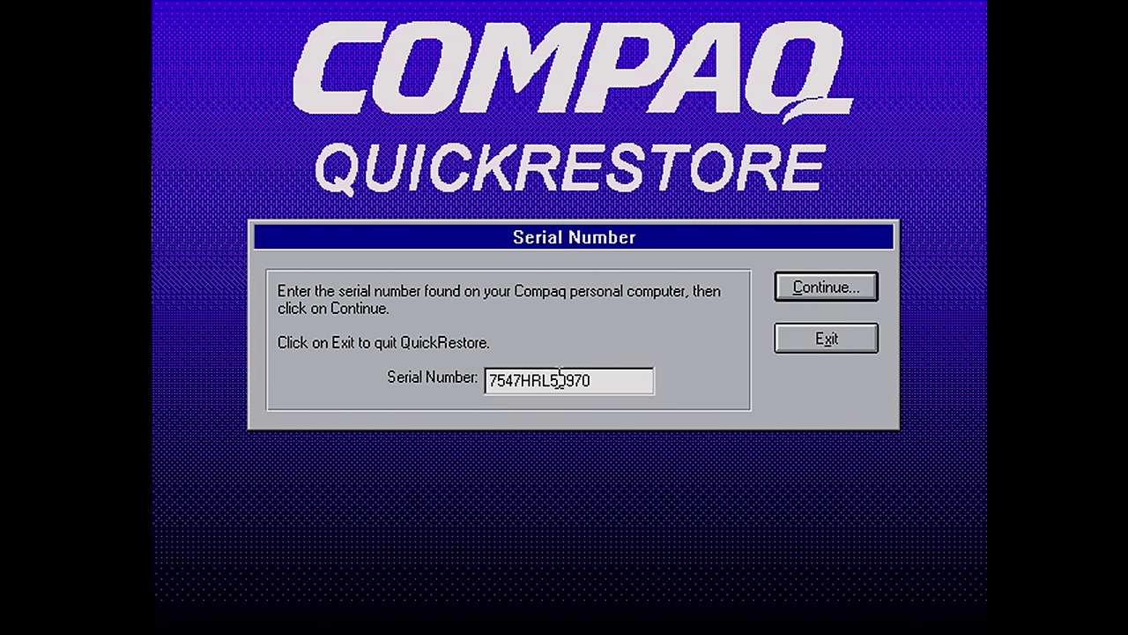
Accept the entered serial number and confirm the full restore of the factory software
{"action": "left_click", "coordinate": [817, 284]}
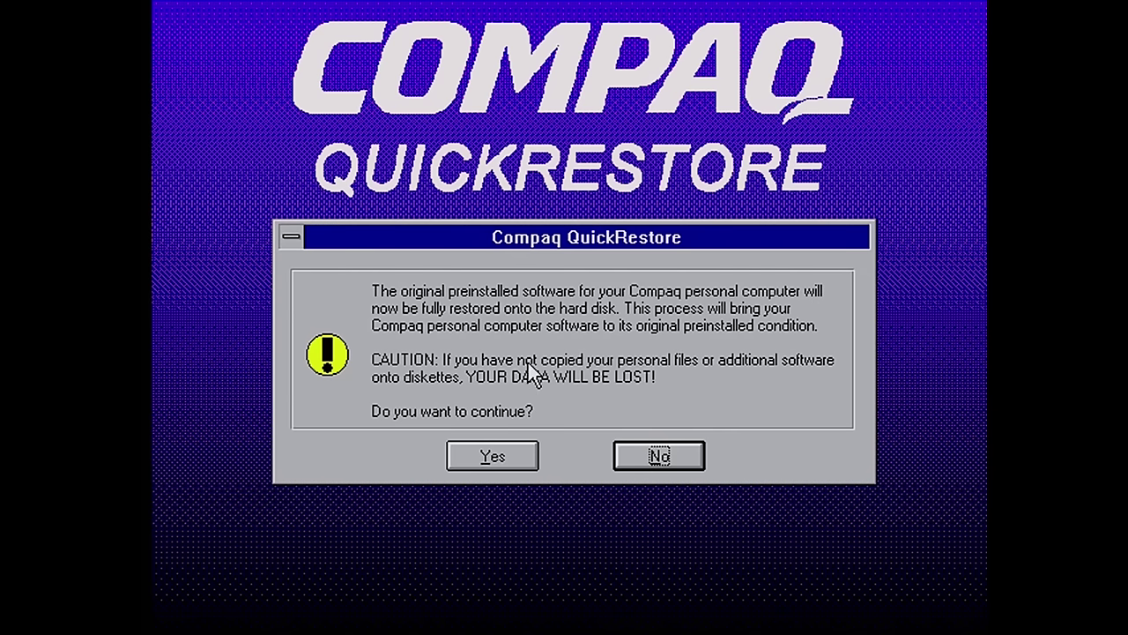
{"action": "left_click", "coordinate": [485, 457]}
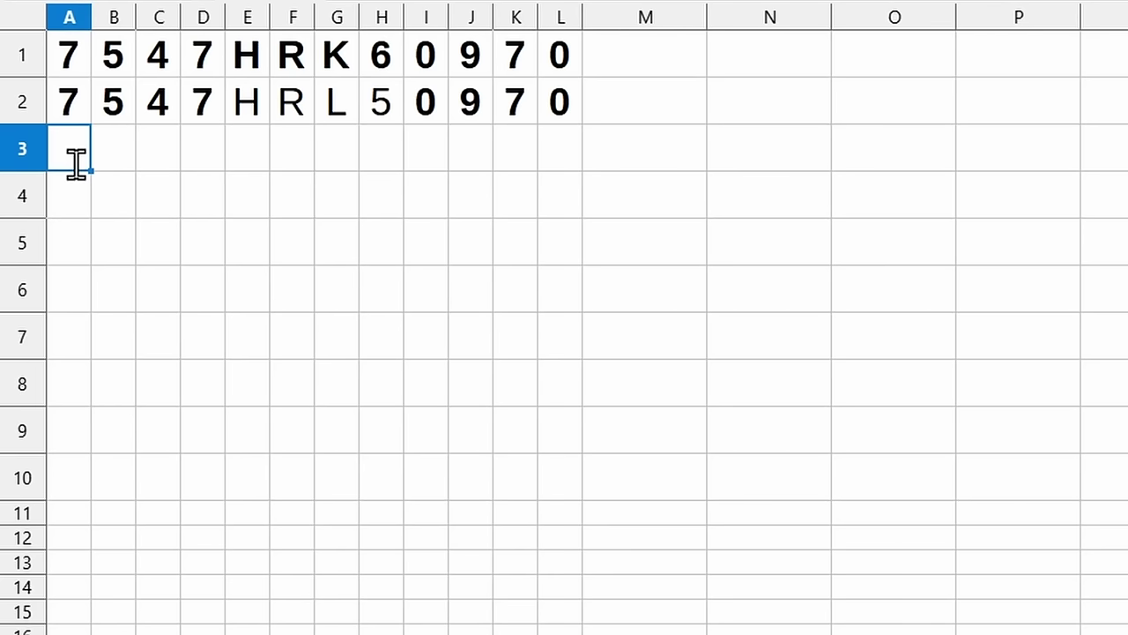
Put an asterisk in A3 and list digits 5 to 9 down column B
{"action": "type", "text": "*"}
{"action": "key", "text": "Tab"}
{"action": "key", "text": "shift+Tab"}
{"action": "key", "text": "Tab"}
{"action": "key", "text": "shift+Tab"}
{"action": "key", "text": "Tab"}
{"action": "type", "text": "5"}
{"action": "key", "text": "Return"}
{"action": "type", "text": "6"}
{"action": "key", "text": "Return"}
{"action": "type", "text": "7"}
{"action": "key", "text": "Return"}
{"action": "type", "text": "8"}
List digits 0 to 5 down column C starting at C3
{"action": "key", "text": "Return"}
{"action": "type", "text": "9"}
{"action": "key", "text": "Tab"}
{"action": "key", "text": "Up"}
{"action": "key", "text": "Up"}
{"action": "key", "text": "Up"}
{"action": "key", "text": "Up"}
{"action": "type", "text": "0"}
{"action": "key", "text": "Return"}
{"action": "type", "text": "1"}
{"action": "key", "text": "Return"}
{"action": "type", "text": "2"}
{"action": "key", "text": "Return"}
{"action": "type", "text": "3"}
{"action": "key", "text": "Return"}
{"action": "type", "text": "4"}
List digits 0 to 9 down column D starting at D3
{"action": "key", "text": "Return"}
{"action": "type", "text": "5"}
{"action": "key", "text": "Tab"}
{"action": "key", "text": "Up"}
{"action": "key", "text": "Up"}
Put asterisks in cells I3, J3, K3 and L3
{"action": "key", "text": "Up"}
{"action": "key", "text": "Up"}
{"action": "key", "text": "Up"}
{"action": "type", "text": "0"}
{"action": "key", "text": "Return"}
{"action": "type", "text": "1"}
{"action": "key", "text": "Return"}
{"action": "type", "text": "2"}
{"action": "key", "text": "Return"}
{"action": "type", "text": "3"}
{"action": "key", "text": "Return"}
{"action": "type", "text": "4"}
{"action": "key", "text": "Return"}
{"action": "type", "text": "5"}
{"action": "key", "text": "Return"}
{"action": "type", "text": "6"}
{"action": "key", "text": "Return"}
{"action": "type", "text": "7"}
{"action": "key", "text": "Return"}
{"action": "type", "text": "8"}
{"action": "key", "text": "Return"}
{"action": "type", "text": "9"}
{"action": "key", "text": "Up"}
{"action": "key", "text": "Down"}
{"action": "key", "text": "Left"}
{"action": "key", "text": "ctrl+Up"}
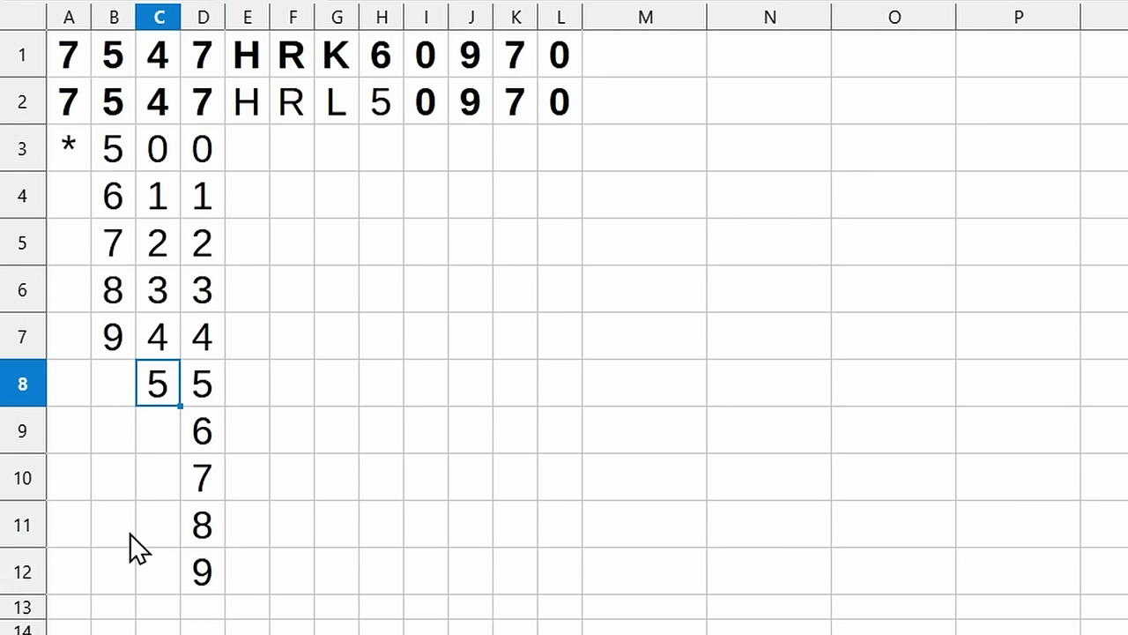
{"action": "key", "text": "Right"}
{"action": "key", "text": "Up"}
{"action": "key", "text": "Up"}
{"action": "key", "text": "Up"}
{"action": "key", "text": "Up"}
{"action": "key", "text": "Up"}
{"action": "key", "text": "Down"}
{"action": "key", "text": "Down"}
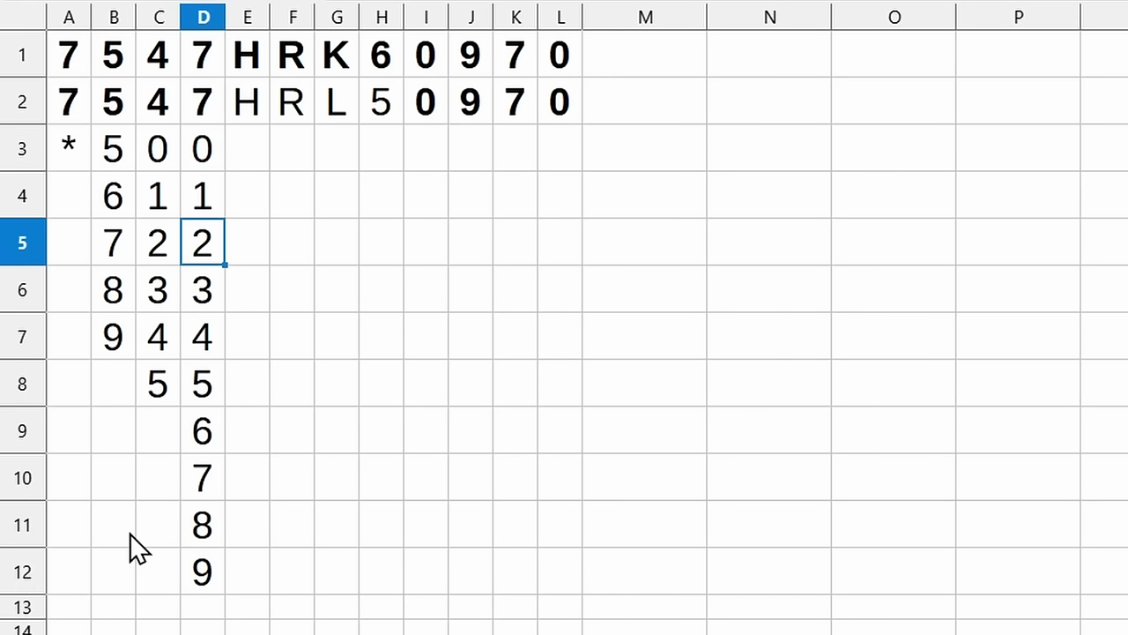
{"action": "key", "text": "Up"}
{"action": "key", "text": "Up"}
{"action": "key", "text": "Right"}
{"action": "key", "text": "shift+Right"}
{"action": "key", "text": "shift+Right"}
{"action": "key", "text": "shift+Right"}
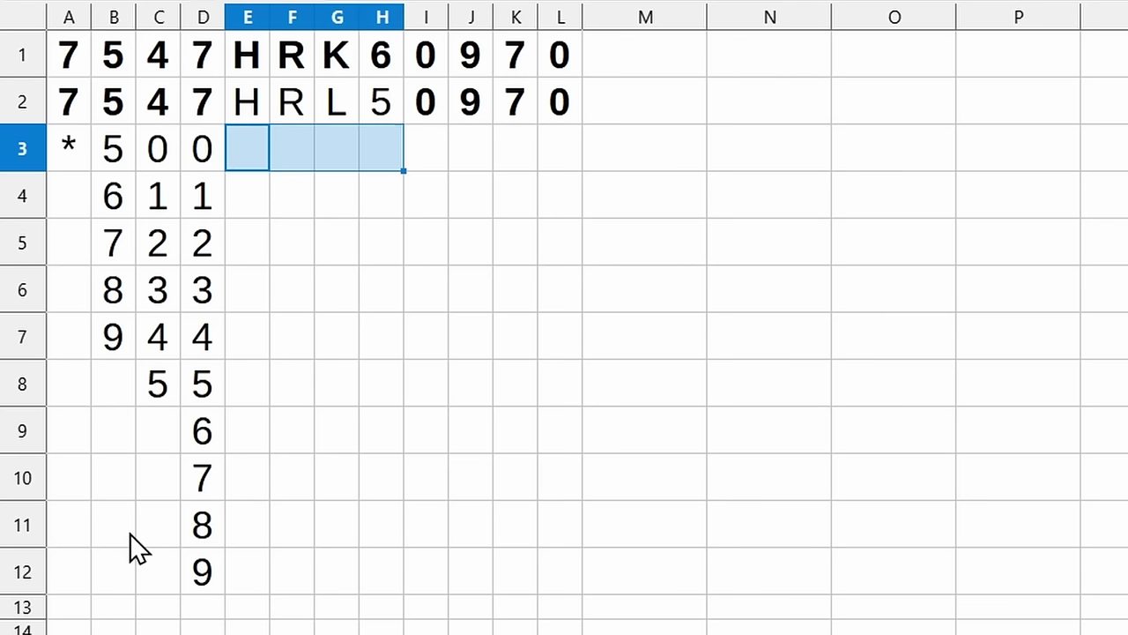
{"action": "key", "text": "Right"}
{"action": "key", "text": "Right"}
{"action": "key", "text": "Right"}
{"action": "key", "text": "Right"}
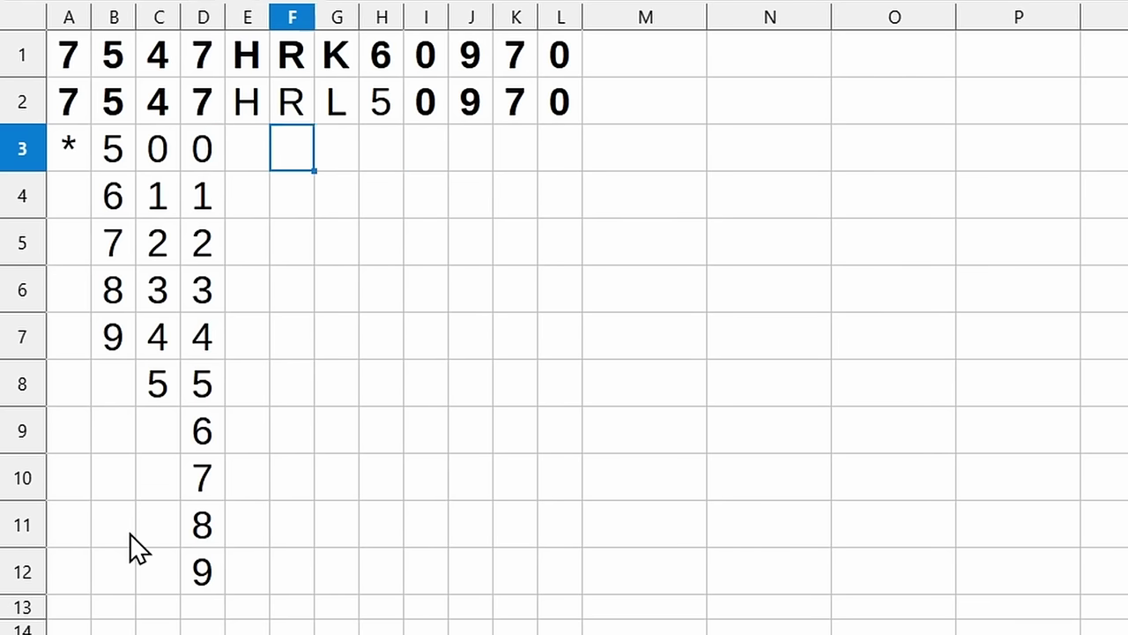
{"action": "type", "text": "*"}
{"action": "key", "text": "Right"}
{"action": "type", "text": "*"}
{"action": "key", "text": "Right"}
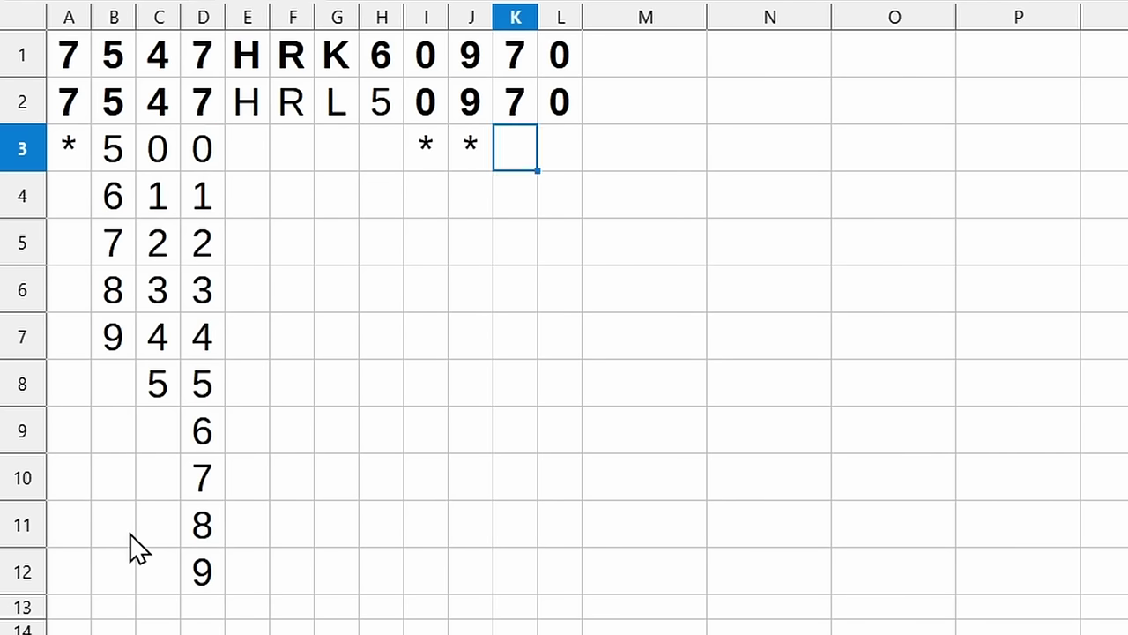
{"action": "type", "text": "*"}
{"action": "key", "text": "Right"}
{"action": "type", "text": "*"}
{"action": "key", "text": "Right"}
Review the digit lists in columns B to D, ending on cell A3
{"action": "key", "text": "Left"}
{"action": "key", "text": "Left"}
{"action": "key", "text": "Left"}
{"action": "key", "text": "Left"}
{"action": "key", "text": "Left"}
{"action": "key", "text": "Left"}
{"action": "key", "text": "Left"}
{"action": "key", "text": "Left"}
{"action": "key", "text": "Left"}
{"action": "key", "text": "Left"}
{"action": "key", "text": "Left"}
{"action": "key", "text": "Right"}
{"action": "key", "text": "Right"}
{"action": "key", "text": "Left"}
{"action": "key", "text": "Left"}
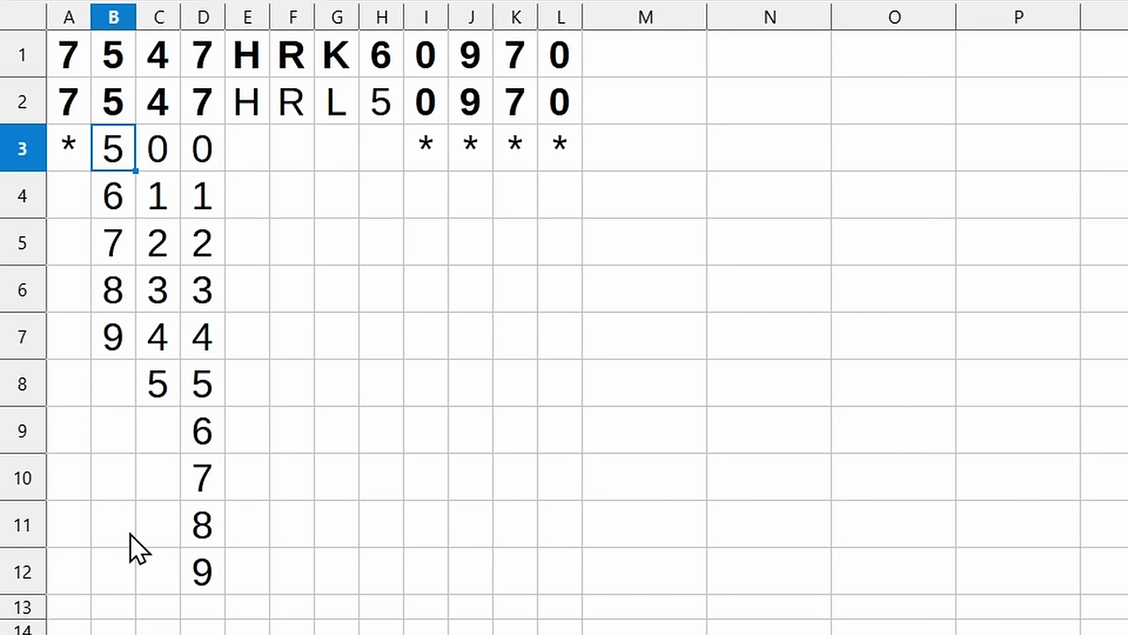
{"action": "key", "text": "shift+Down"}
{"action": "key", "text": "shift+Down"}
{"action": "key", "text": "shift+Down"}
{"action": "key", "text": "shift+Down"}
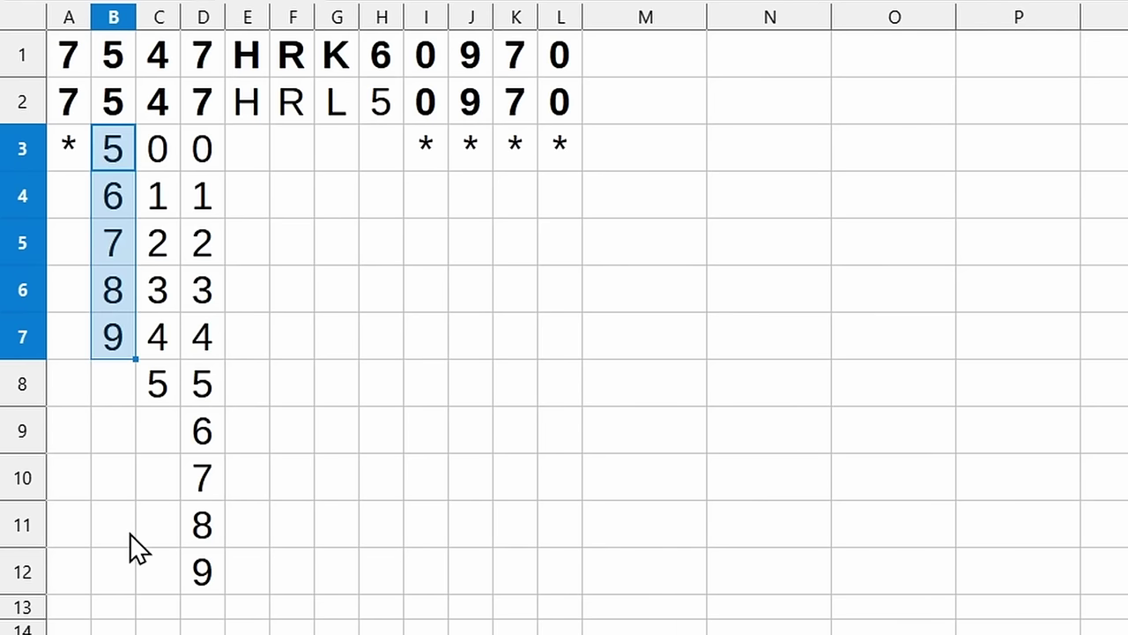
{"action": "key", "text": "Right"}
{"action": "key", "text": "Down"}
{"action": "key", "text": "Down"}
{"action": "key", "text": "Down"}
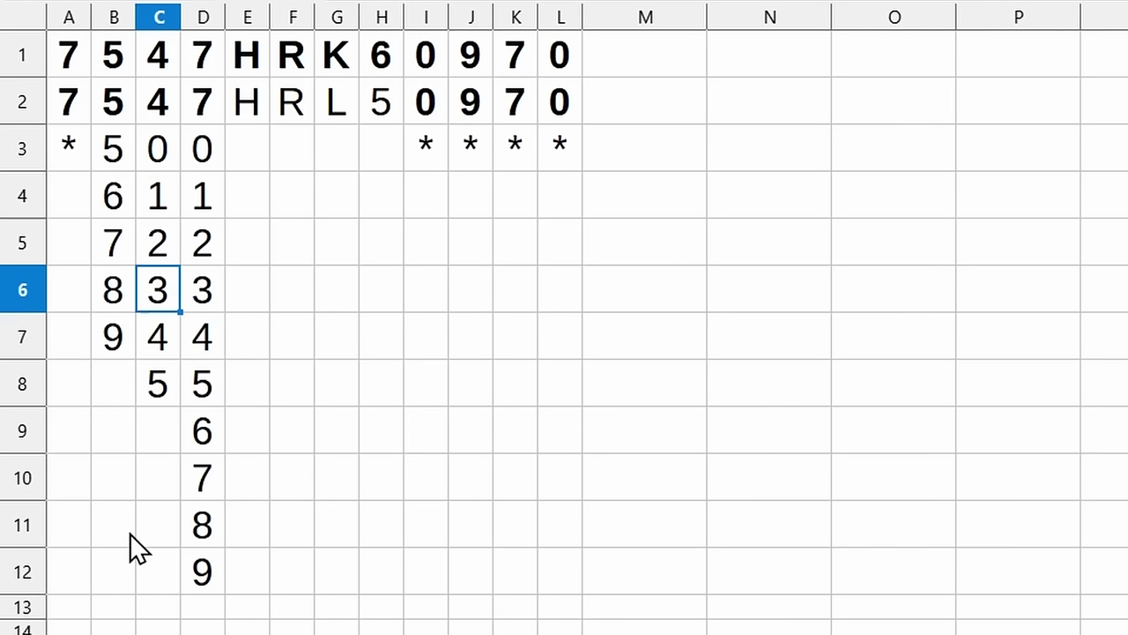
{"action": "key", "text": "Down"}
{"action": "key", "text": "Down"}
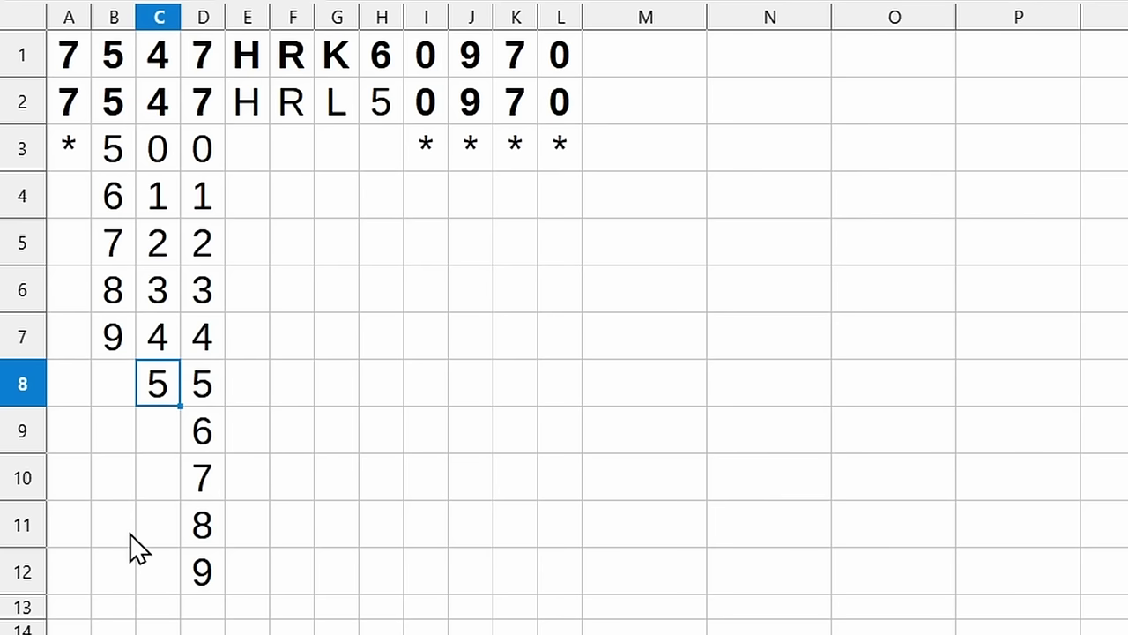
{"action": "key", "text": "Right"}
{"action": "key", "text": "Up"}
{"action": "key", "text": "Up"}
{"action": "key", "text": "Up"}
{"action": "key", "text": "Up"}
{"action": "key", "text": "Up"}
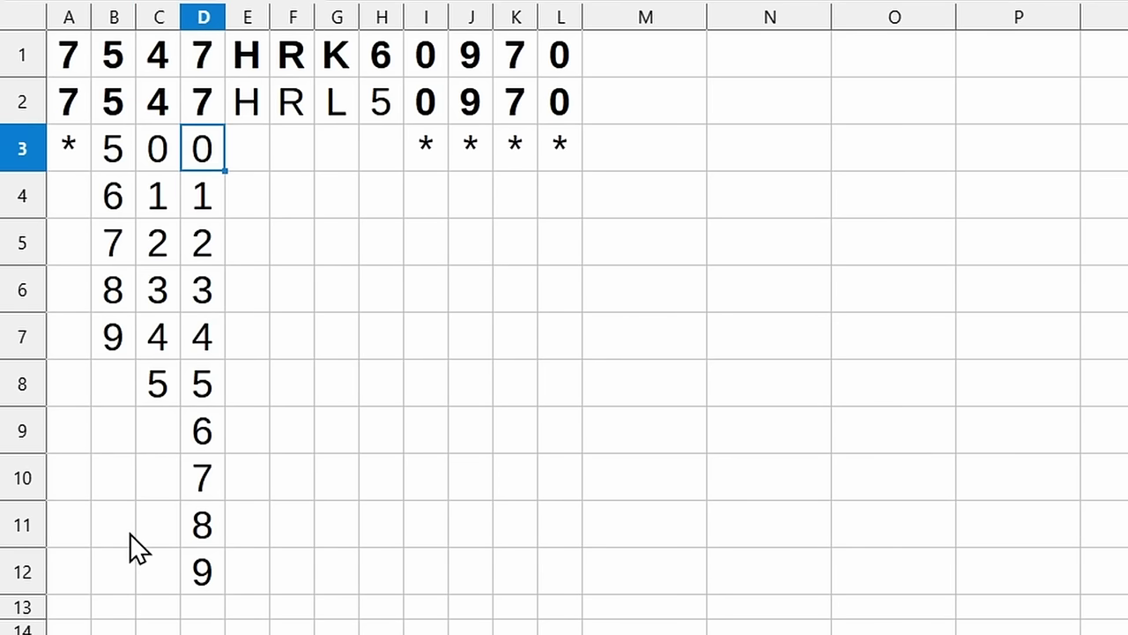
{"action": "key", "text": "Down"}
{"action": "key", "text": "Down"}
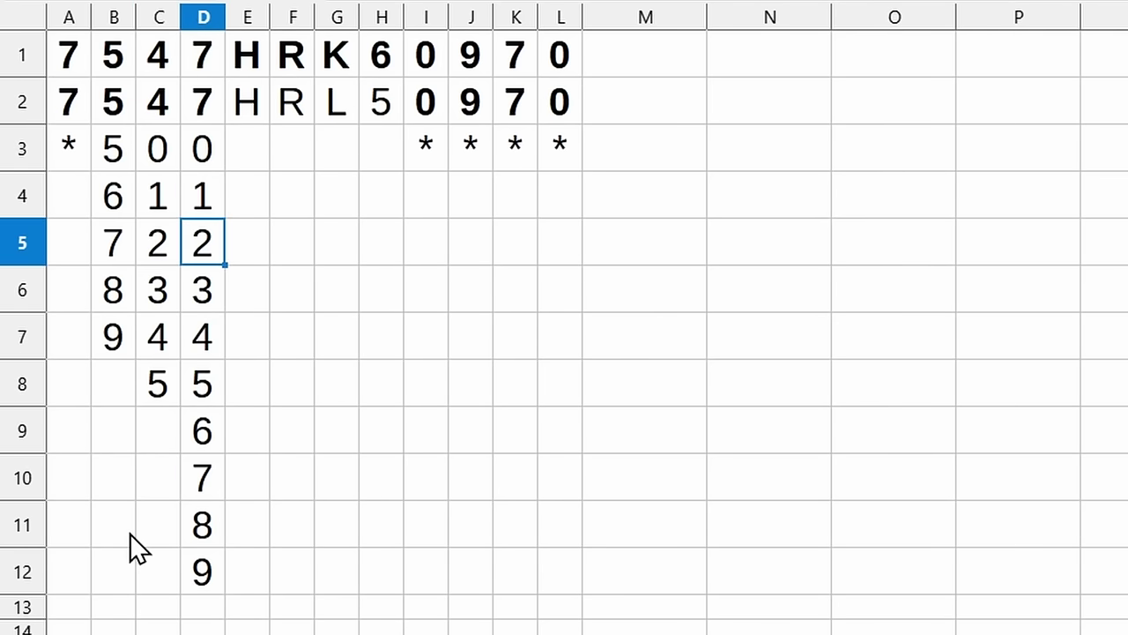
{"action": "key", "text": "Left"}
{"action": "key", "text": "Up"}
{"action": "key", "text": "Up"}
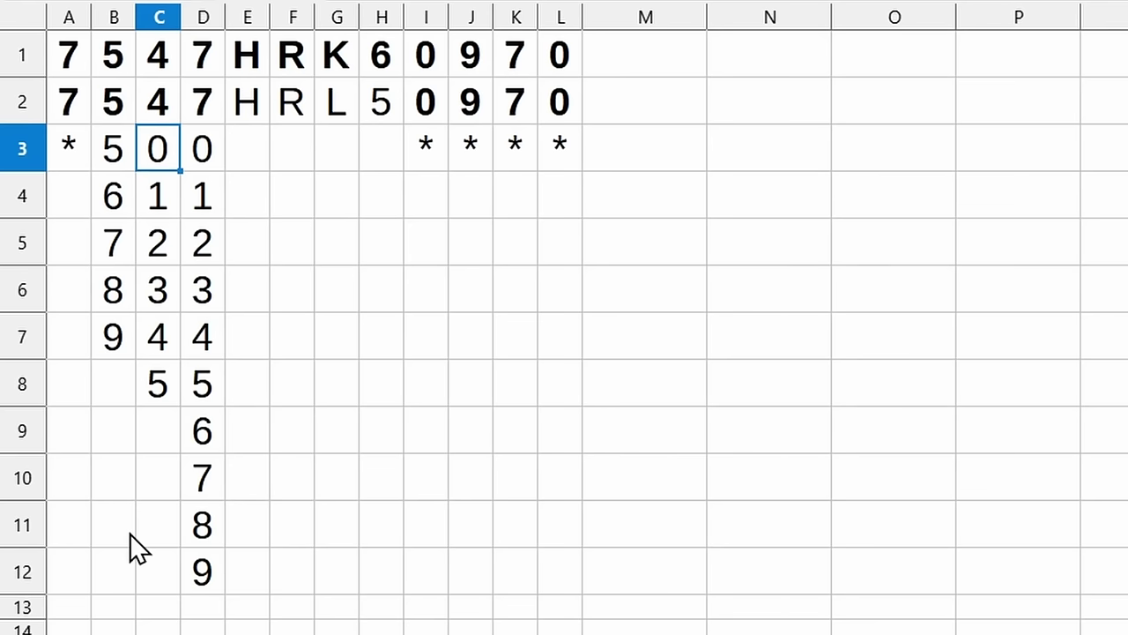
{"action": "key", "text": "Right"}
{"action": "key", "text": "Left"}
{"action": "key", "text": "Right"}
{"action": "key", "text": "Left"}
{"action": "key", "text": "Right"}
{"action": "key", "text": "Left"}
{"action": "key", "text": "Right"}
{"action": "key", "text": "Left"}
{"action": "key", "text": "Right"}
{"action": "key", "text": "Left"}
{"action": "key", "text": "Down"}
{"action": "key", "text": "Right"}
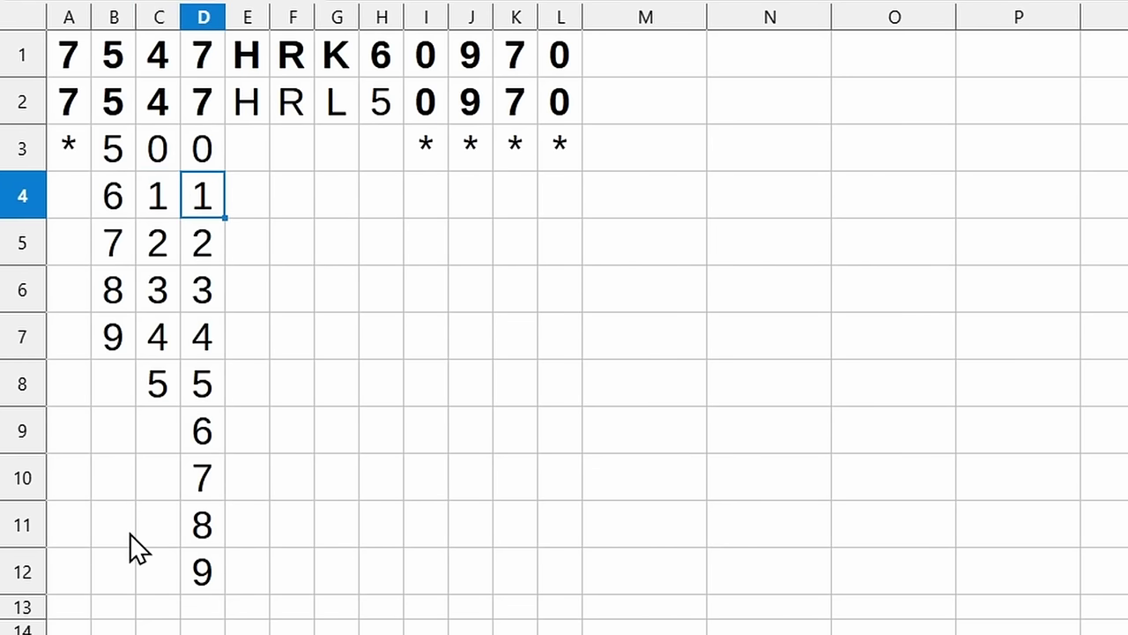
{"action": "key", "text": "Up"}
{"action": "key", "text": "Home"}
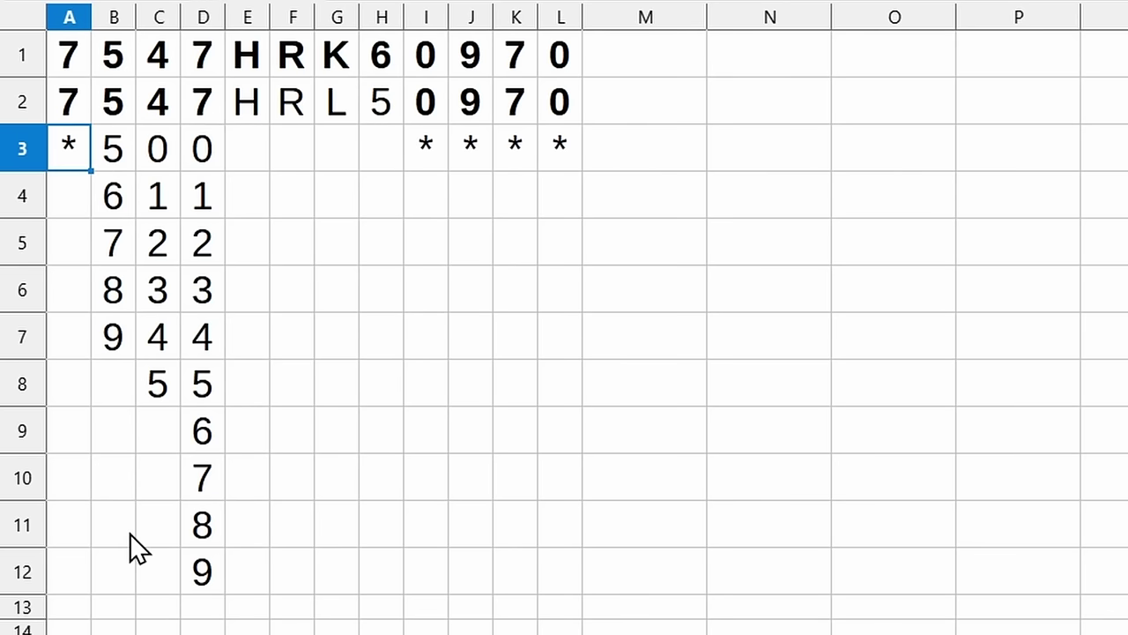
Overwrite A3:D3 with the digits 0, 9, 5 and 2
{"action": "key", "text": "Right"}
{"action": "key", "text": "Left"}
{"action": "type", "text": "0"}
{"action": "key", "text": "Right"}
{"action": "type", "text": "9"}
{"action": "key", "text": "Right"}
{"action": "type", "text": "5"}
{"action": "key", "text": "Right"}
{"action": "type", "text": "2"}
{"action": "key", "text": "Right"}
{"action": "key", "text": "Left"}
{"action": "key", "text": "Left"}
{"action": "key", "text": "Left"}
{"action": "key", "text": "Right"}
{"action": "key", "text": "Right"}
{"action": "key", "text": "Right"}
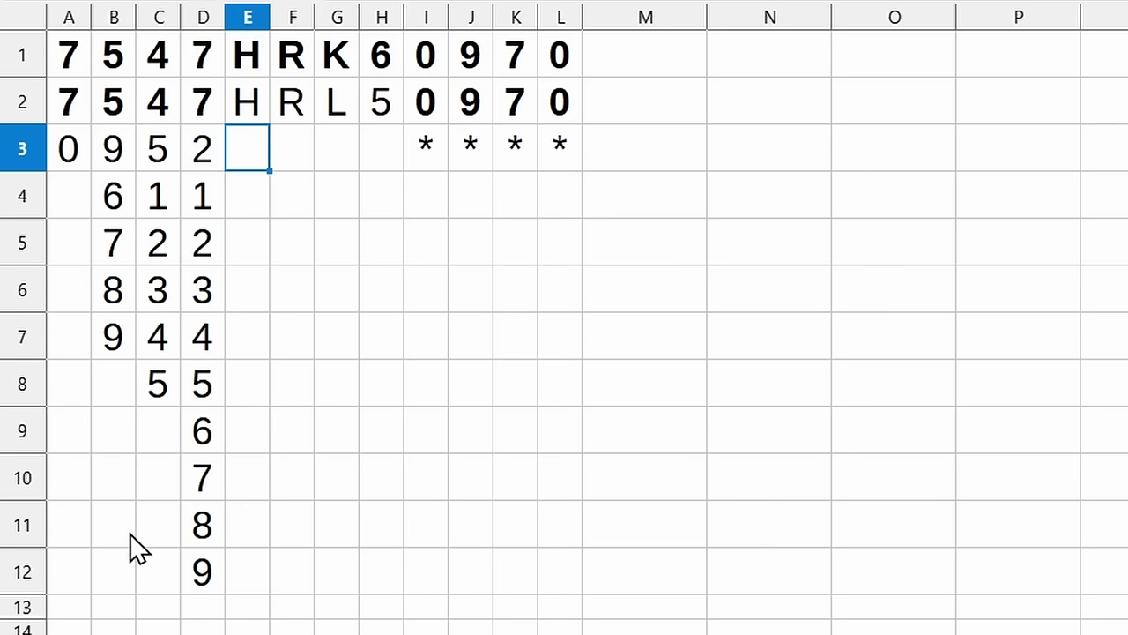
Replace the asterisks in I3:L3 with zeros
{"action": "key", "text": "Right"}
{"action": "key", "text": "Right"}
{"action": "key", "text": "Right"}
{"action": "key", "text": "Right"}
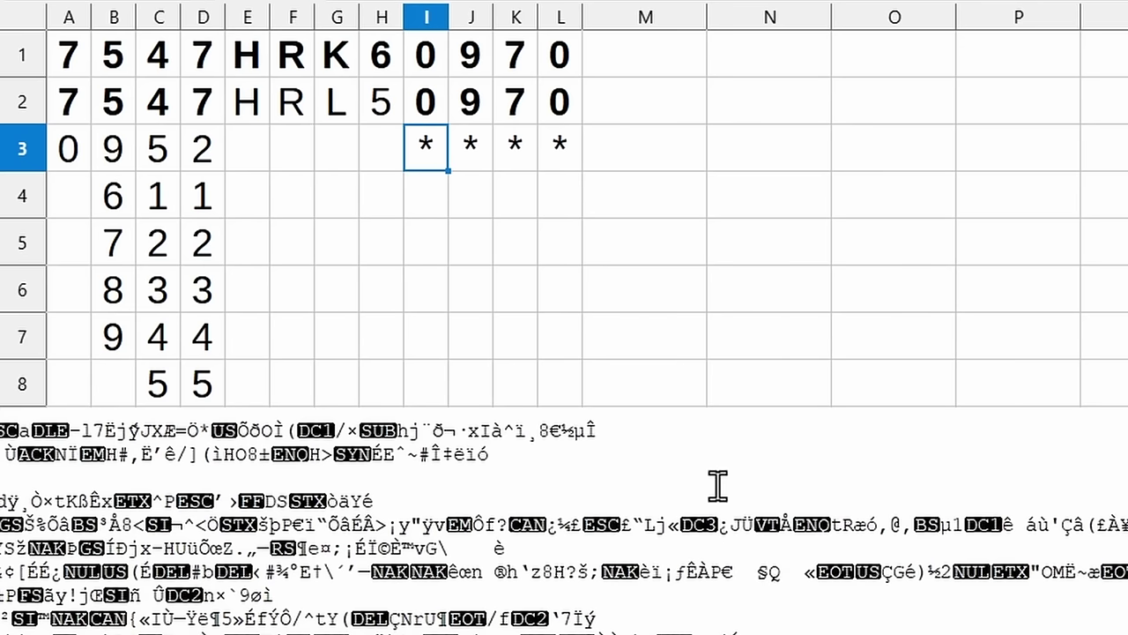
{"action": "type", "text": "0"}
{"action": "key", "text": "Right"}
{"action": "type", "text": "0"}
{"action": "key", "text": "Right"}
{"action": "type", "text": "0"}
{"action": "key", "text": "Right"}
{"action": "type", "text": "0"}
Enter model code HRL5 across cells E3 to H3
{"action": "key", "text": "Right"}
{"action": "key", "text": "Left"}
{"action": "key", "text": "Left"}
{"action": "key", "text": "Left"}
{"action": "key", "text": "Left"}
{"action": "key", "text": "Left"}
{"action": "key", "text": "Left"}
{"action": "key", "text": "Left"}
{"action": "key", "text": "Left"}
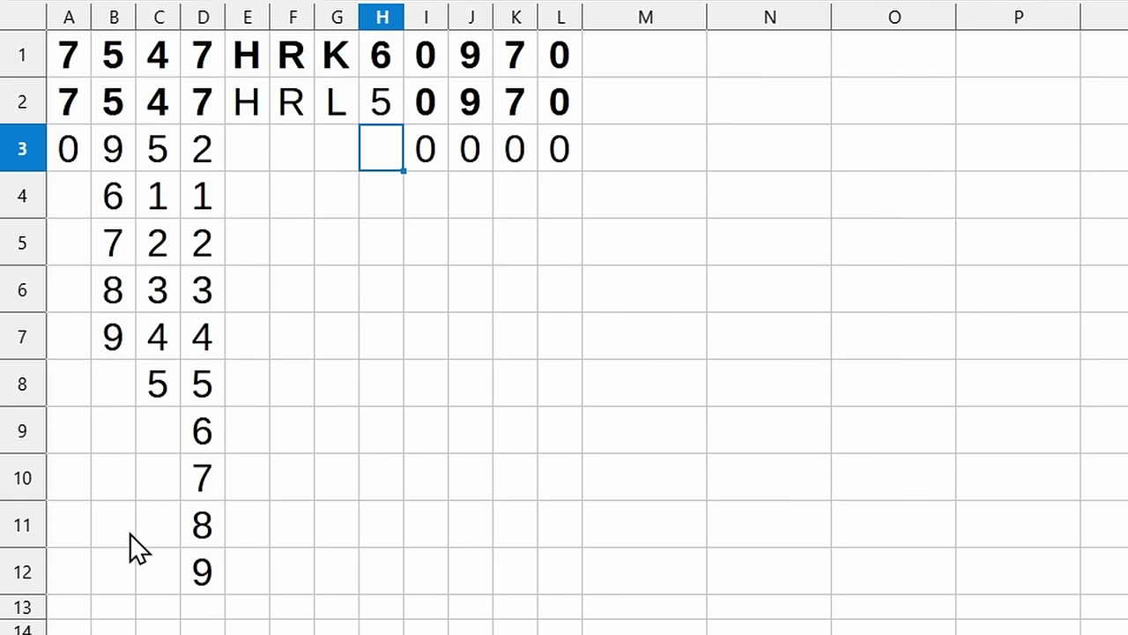
{"action": "type", "text": "H"}
{"action": "key", "text": "Right"}
{"action": "type", "text": "R"}
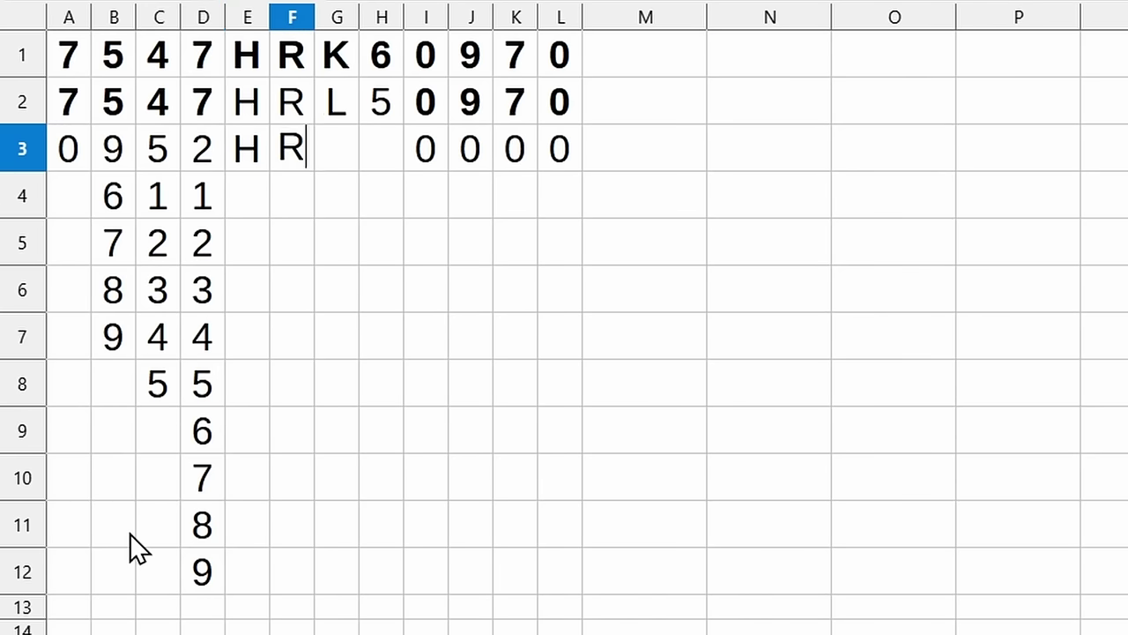
{"action": "key", "text": "Right"}
{"action": "type", "text": "L"}
{"action": "key", "text": "Right"}
{"action": "type", "text": "5"}
{"action": "key", "text": "Right"}
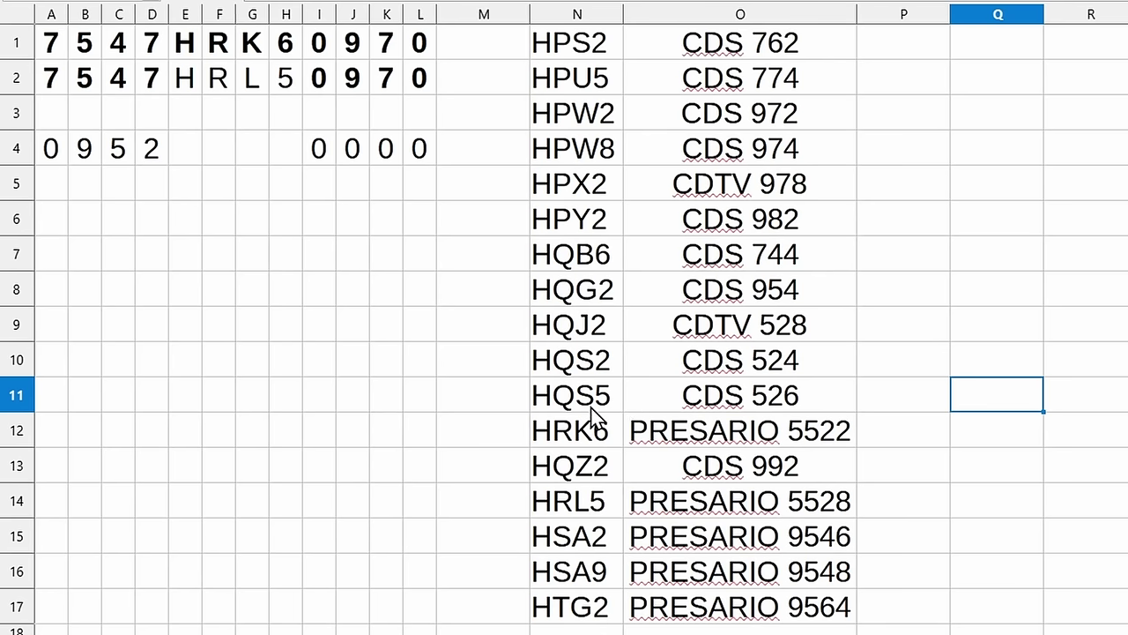
Enter HQZ2 across E4:H4 and select the PRESARIO 5522 entry in the model list
{"action": "left_click", "coordinate": [187, 149]}
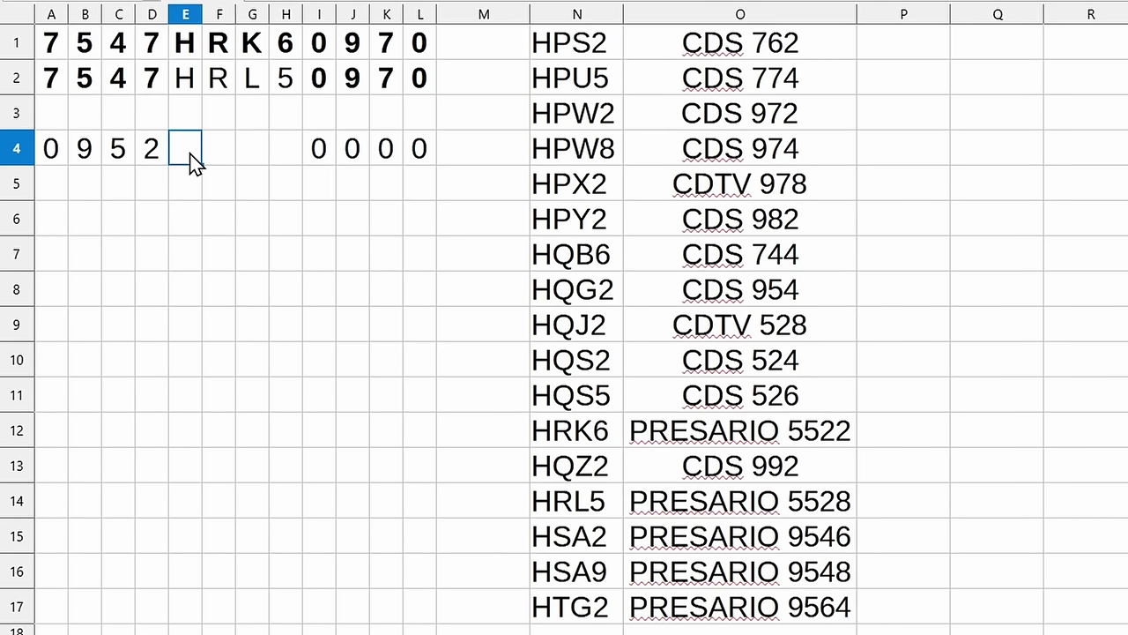
{"action": "type", "text": "H"}
{"action": "key", "text": "Tab"}
{"action": "type", "text": "Q"}
{"action": "key", "text": "Tab"}
{"action": "type", "text": "Z"}
{"action": "key", "text": "Tab"}
{"action": "type", "text": "2"}
{"action": "key", "text": "Tab"}
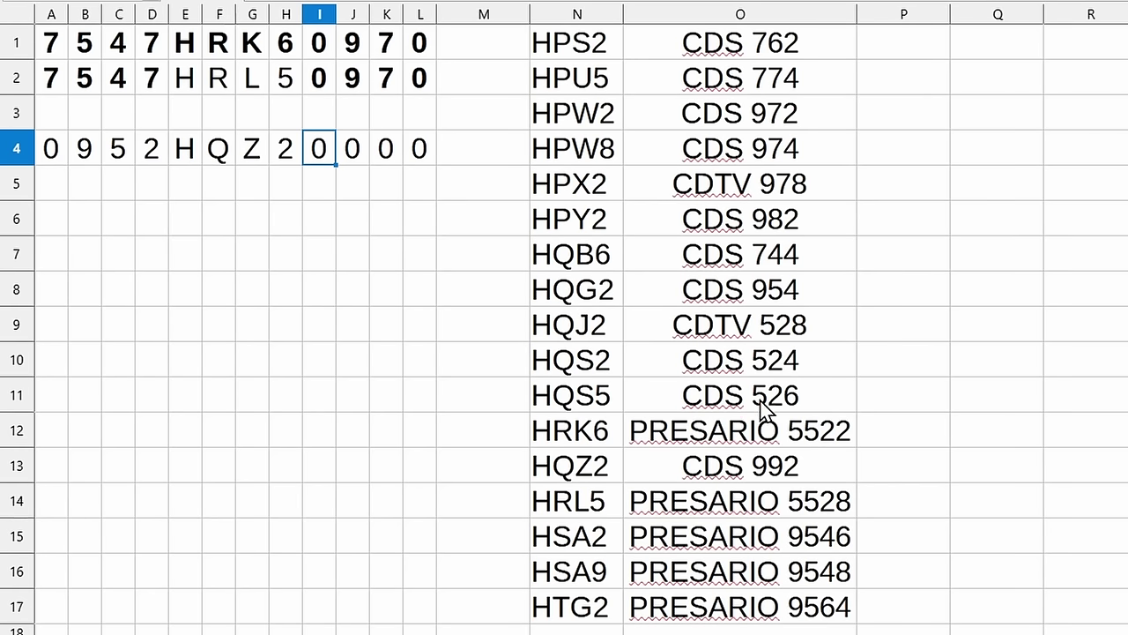
{"action": "left_click", "coordinate": [812, 438]}
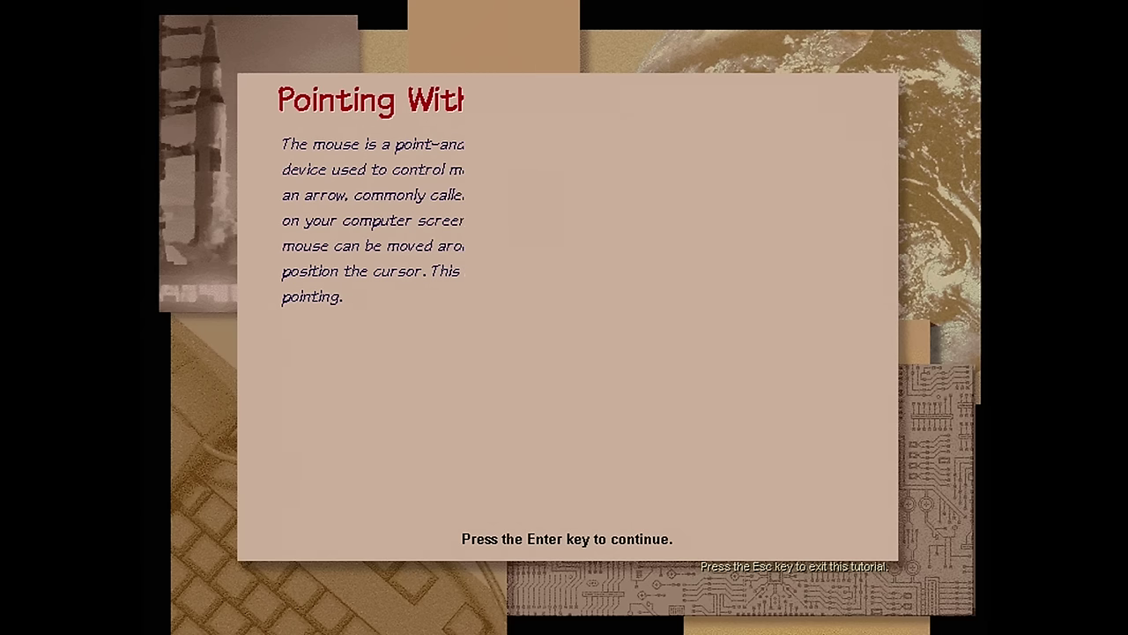
{"action": "key", "text": "Return"}
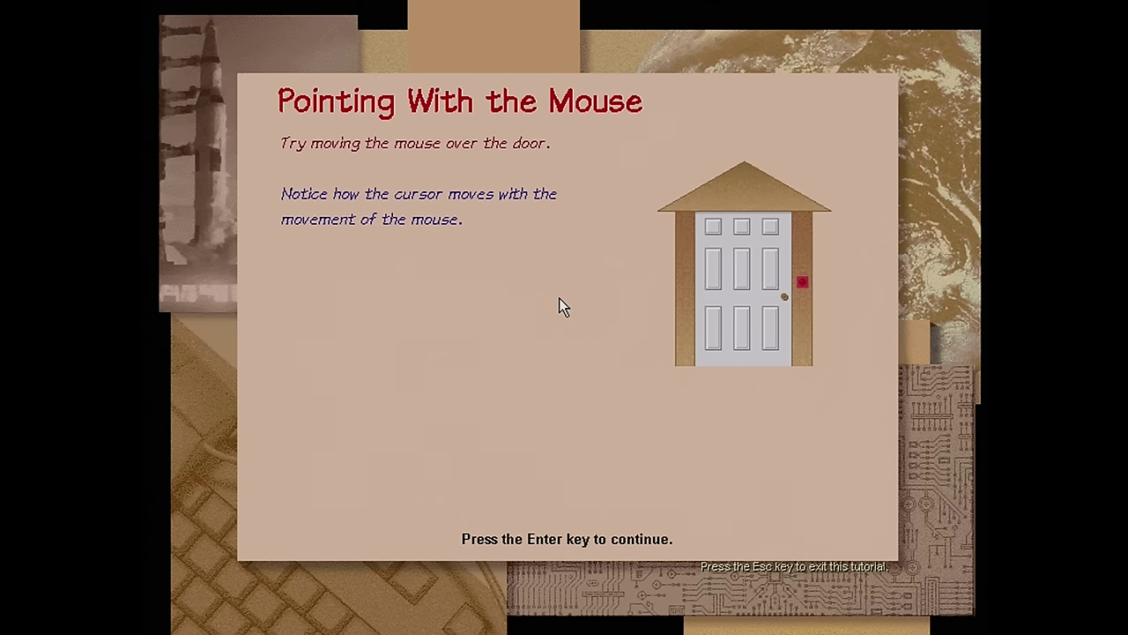
Continue to the pointing lesson, point at the door image, then advance to Single-clicking
{"action": "mouse_move", "coordinate": [765, 312]}
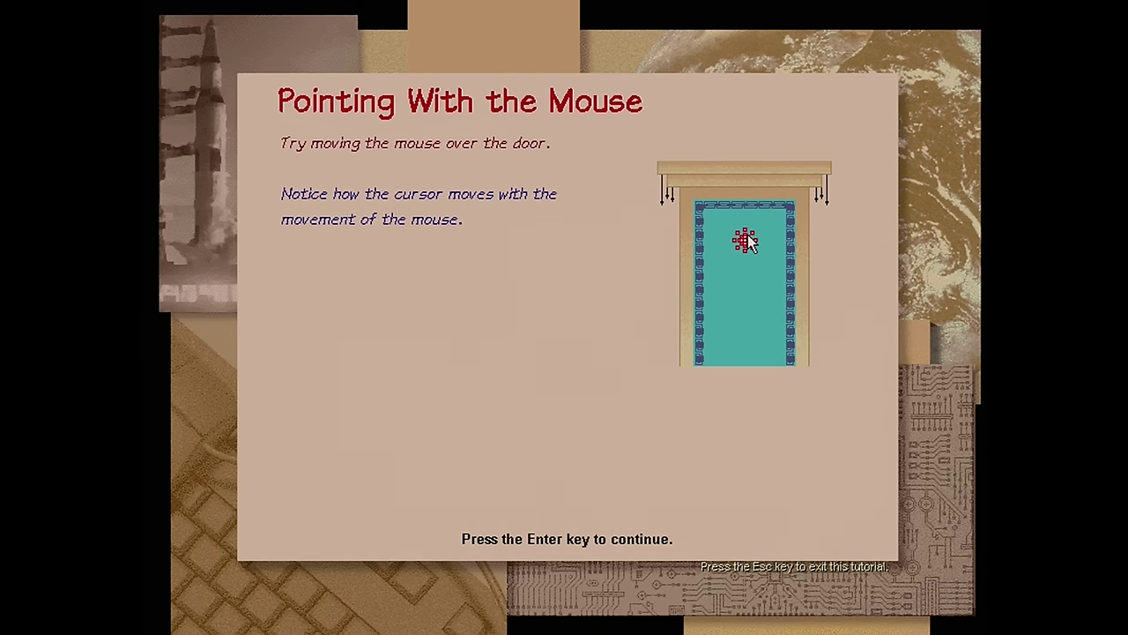
{"action": "key", "text": "Return"}
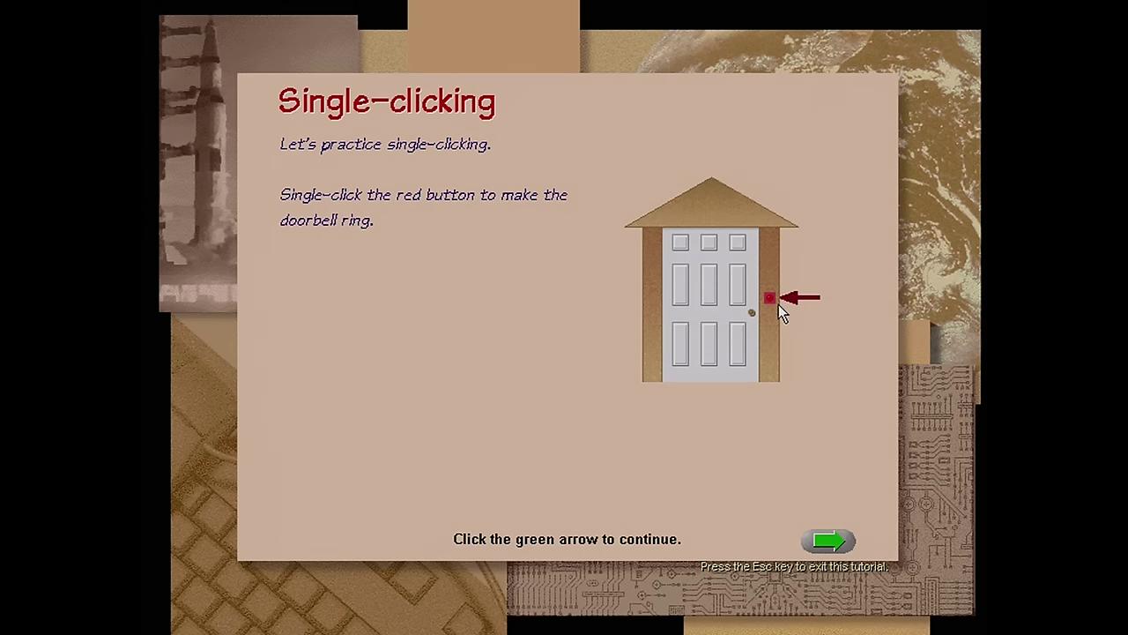
Ring the red doorbell button and continue to the Clicking and Dragging lesson
{"action": "left_click", "coordinate": [770, 298]}
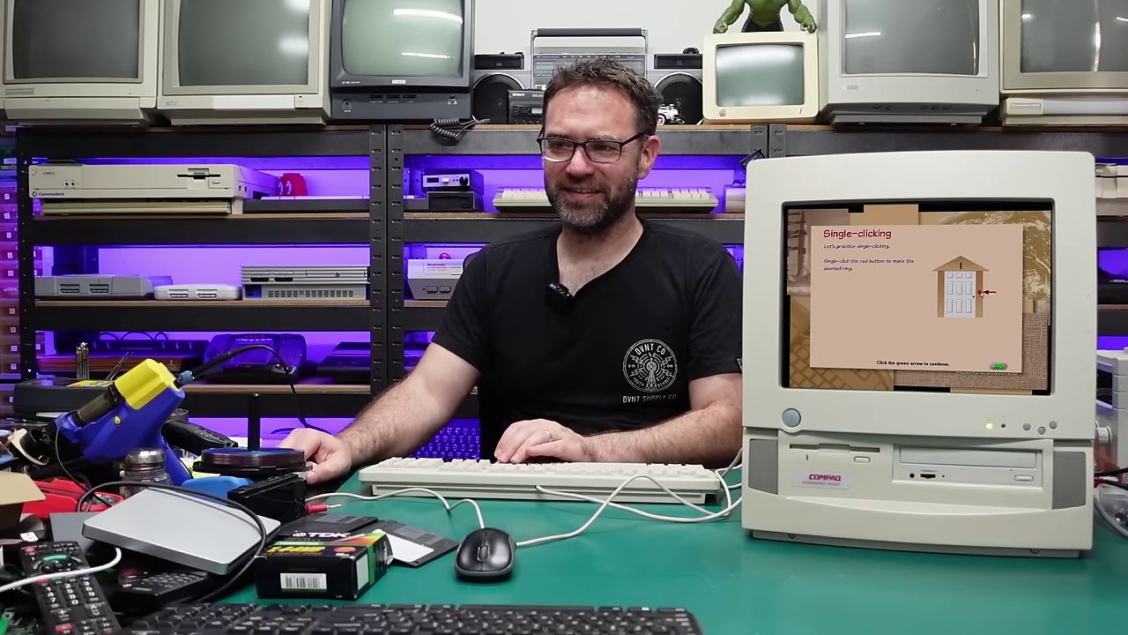
{"action": "left_click", "coordinate": [986, 291]}
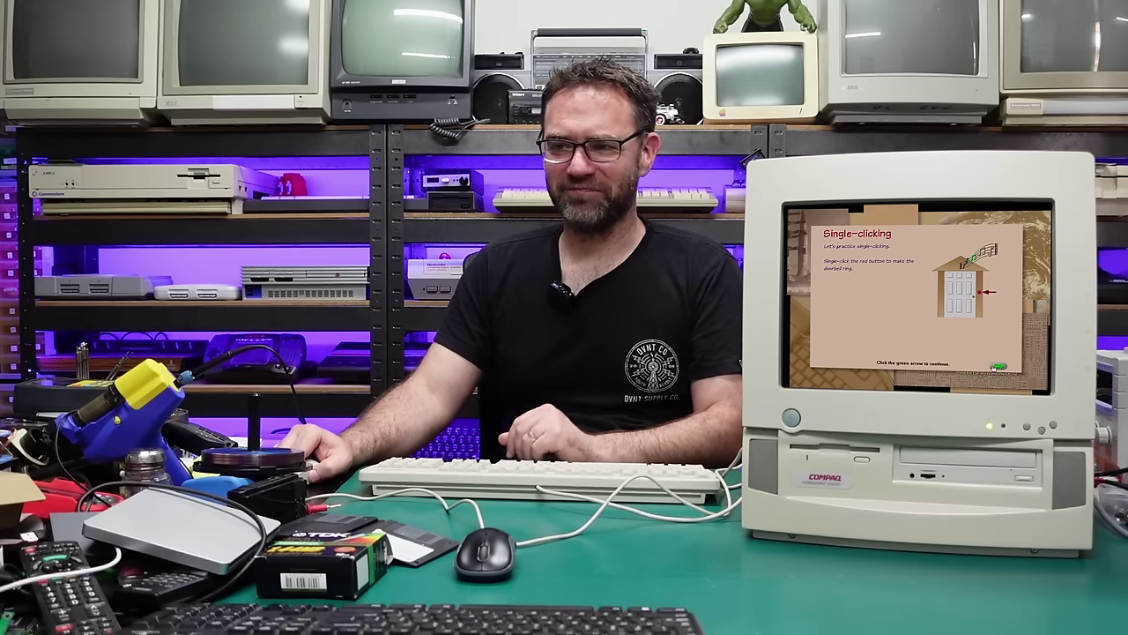
{"action": "left_click", "coordinate": [999, 366]}
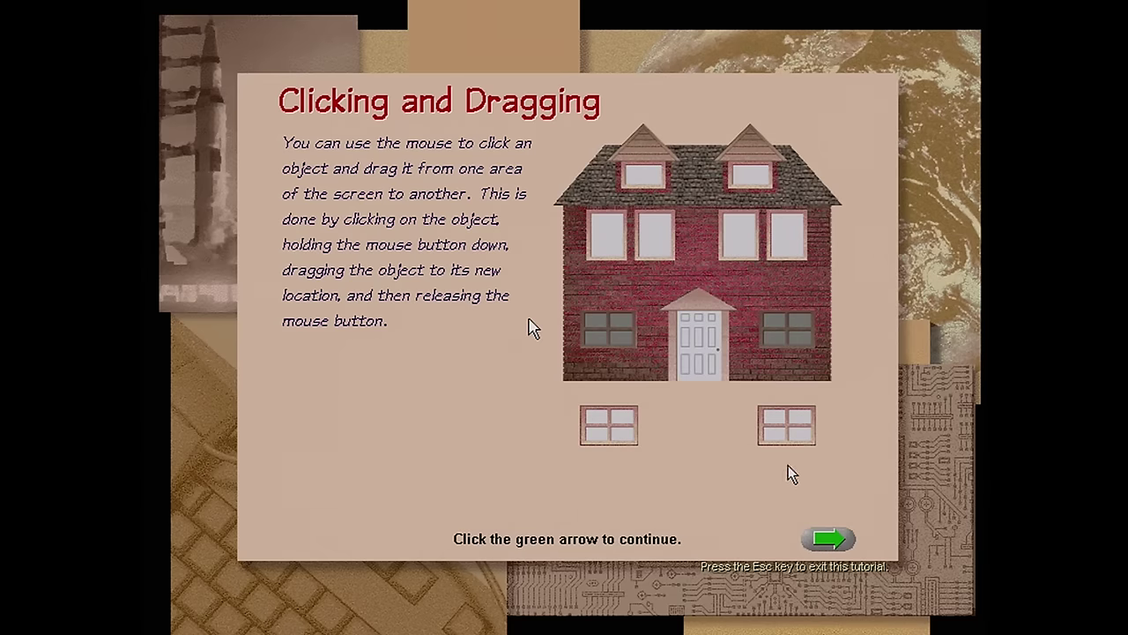
Place both loose windows in the ground-floor window spots and the white door in the doorway, then continue
{"action": "left_click_drag", "start_coordinate": [625, 440], "coordinate": [641, 360]}
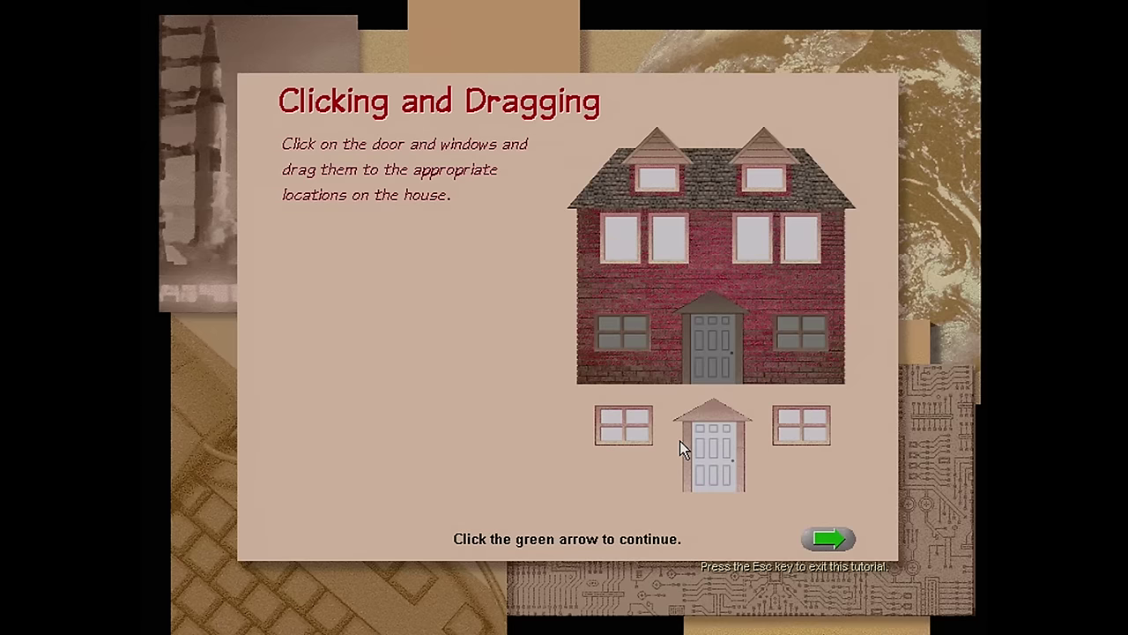
{"action": "left_click_drag", "start_coordinate": [710, 455], "coordinate": [621, 348]}
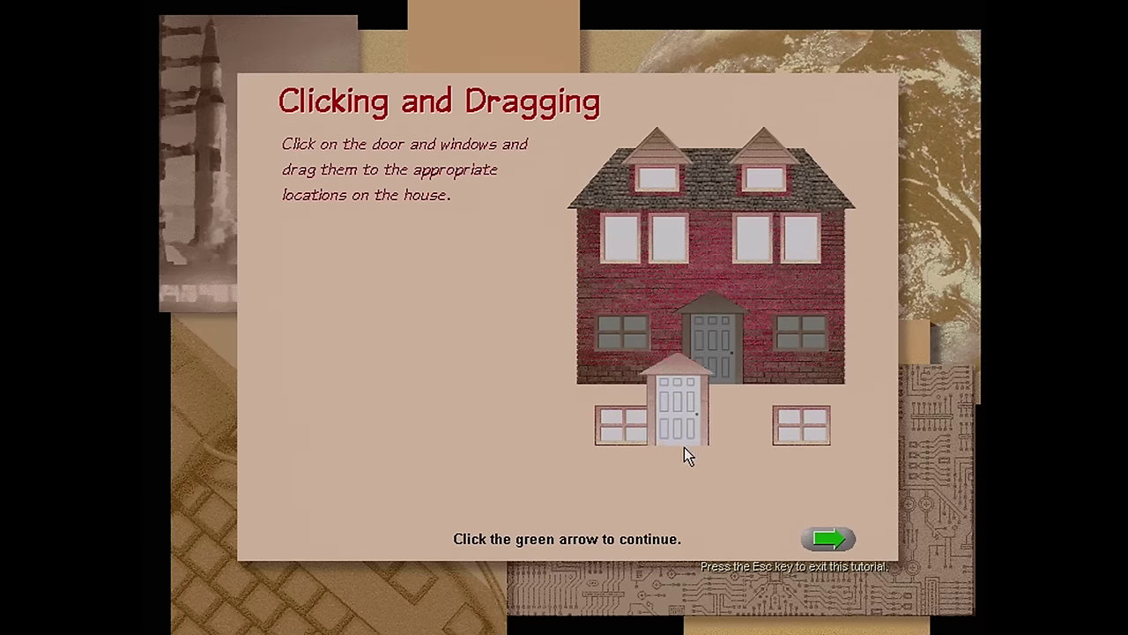
{"action": "left_click_drag", "start_coordinate": [793, 431], "coordinate": [640, 347]}
{"action": "left_click_drag", "start_coordinate": [632, 425], "coordinate": [727, 344]}
{"action": "left_click_drag", "start_coordinate": [802, 350], "coordinate": [806, 349]}
{"action": "left_click_drag", "start_coordinate": [635, 423], "coordinate": [637, 339]}
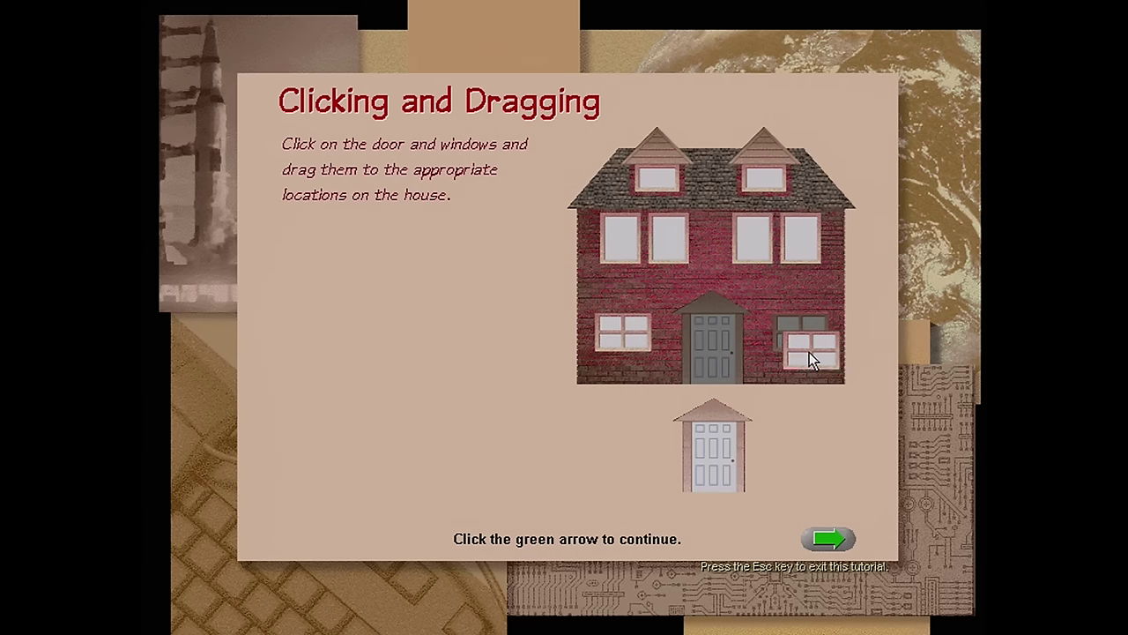
{"action": "left_click_drag", "start_coordinate": [725, 453], "coordinate": [722, 351]}
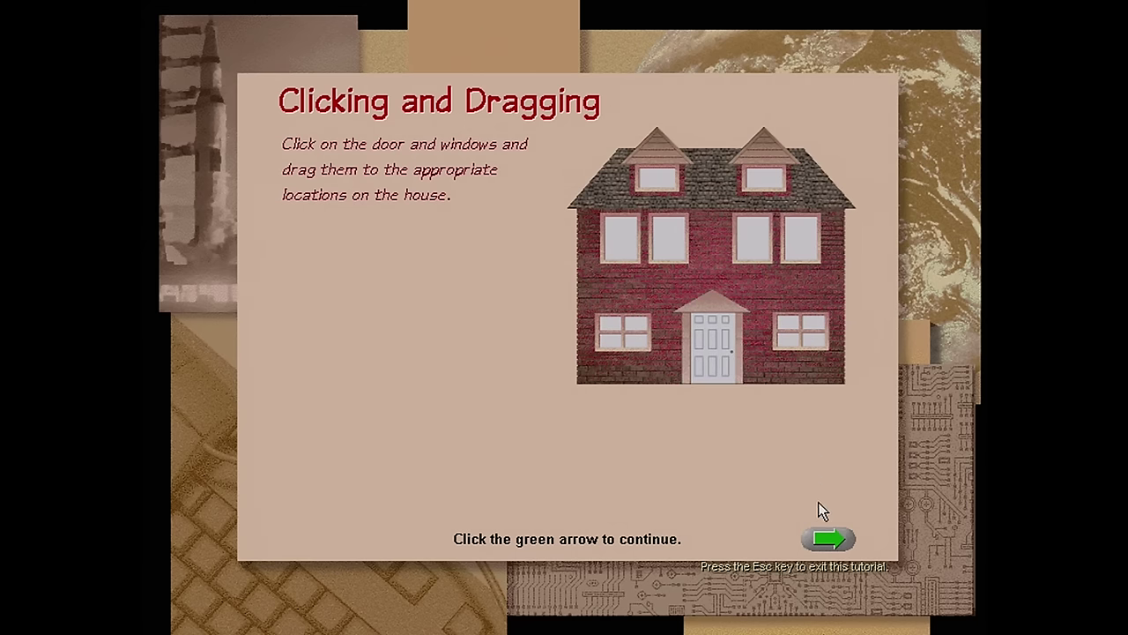
{"action": "left_click", "coordinate": [827, 540]}
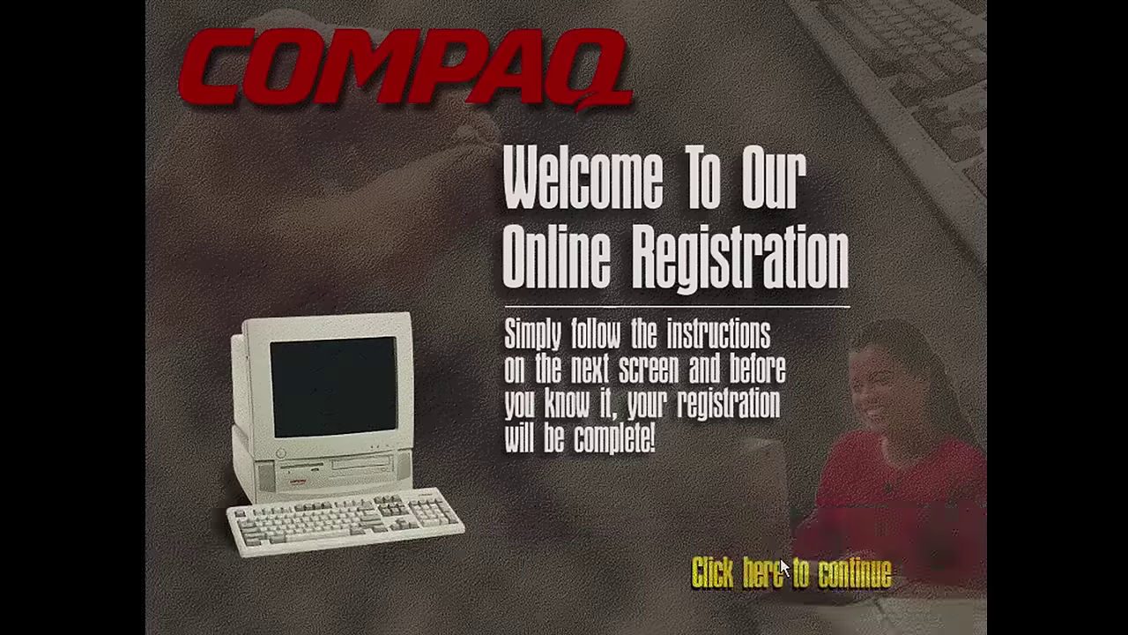
Continue to the registration method choice and select Register By Phone
{"action": "left_click", "coordinate": [791, 579]}
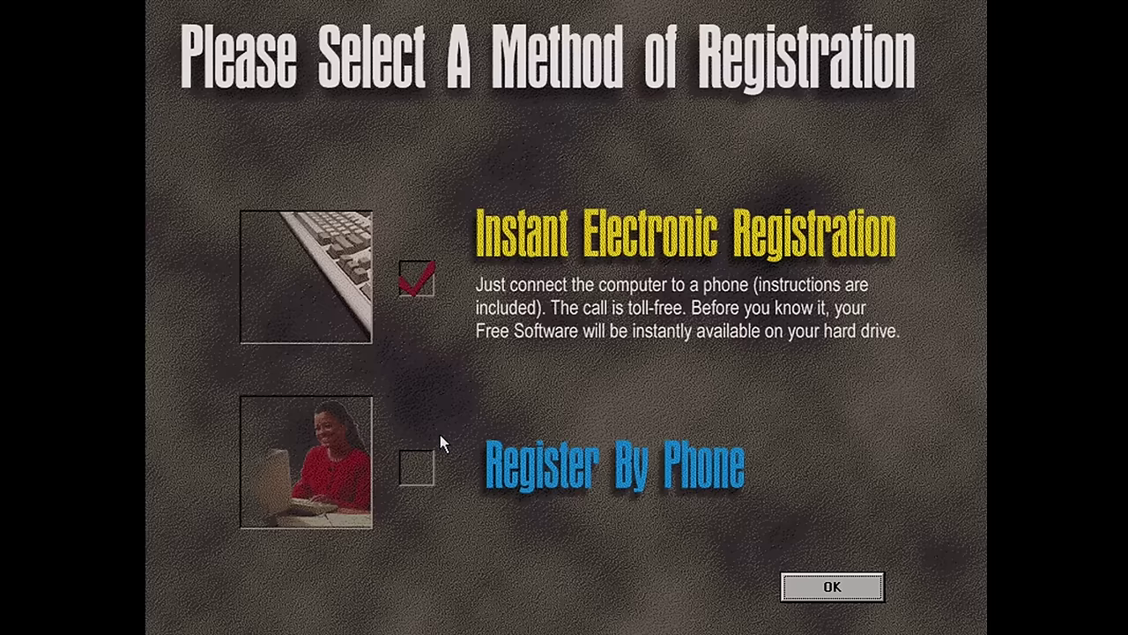
{"action": "left_click", "coordinate": [427, 467]}
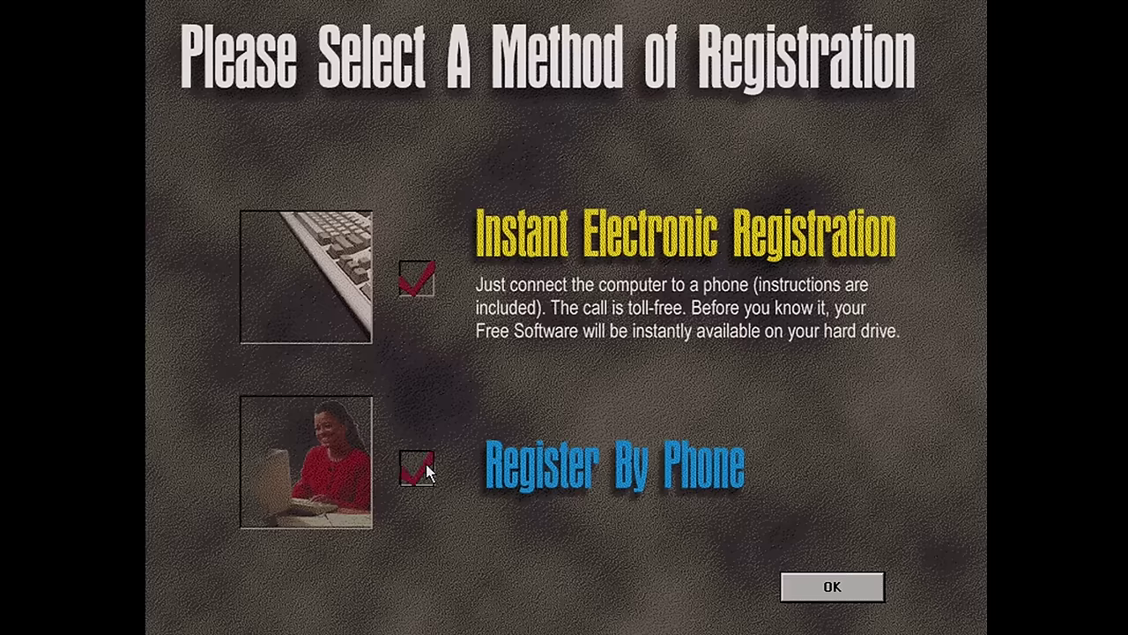
Confirm Register By Phone as the registration method with OK
{"action": "left_click", "coordinate": [824, 594]}
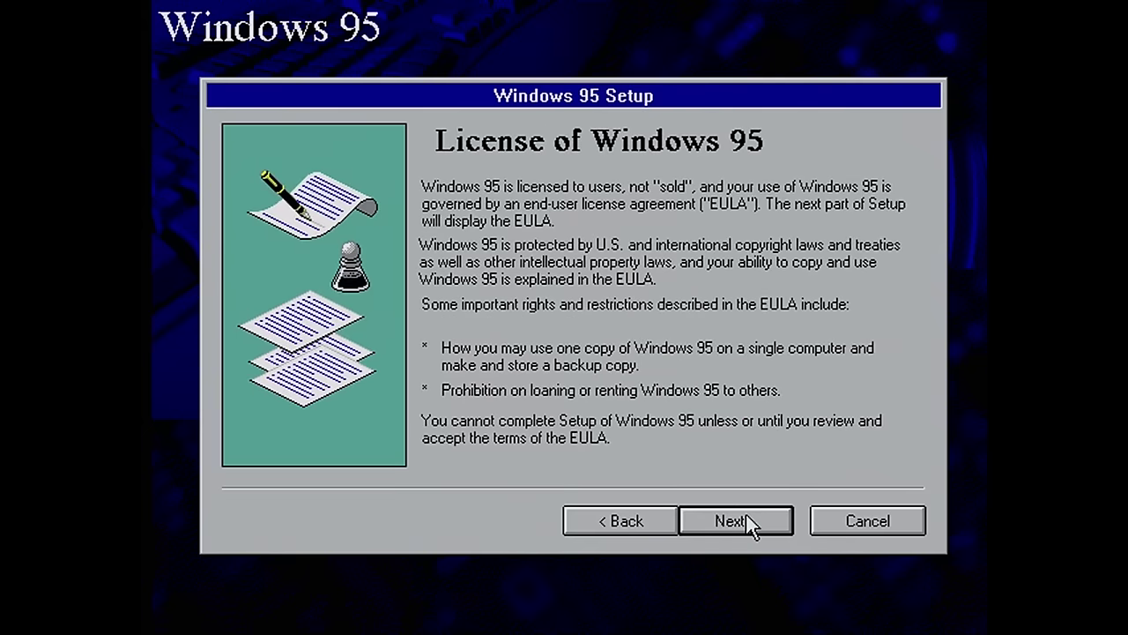
Accept the Windows 95 licence agreement and continue to the Certificate of Authenticity page
{"action": "left_click", "coordinate": [748, 521]}
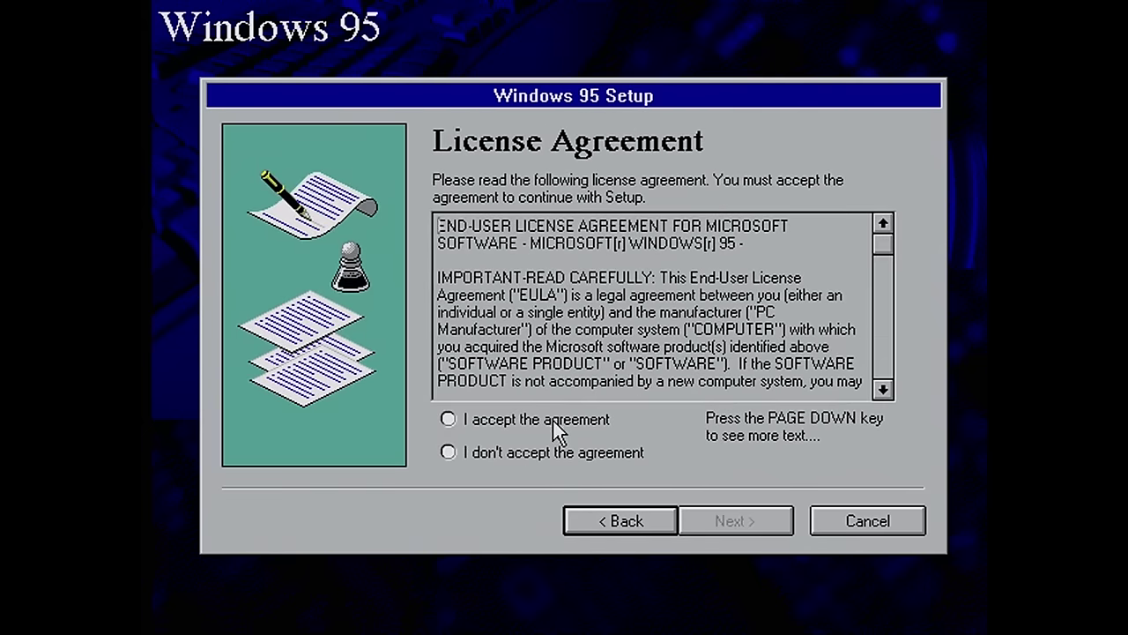
{"action": "left_click", "coordinate": [552, 421]}
{"action": "left_click", "coordinate": [724, 529]}
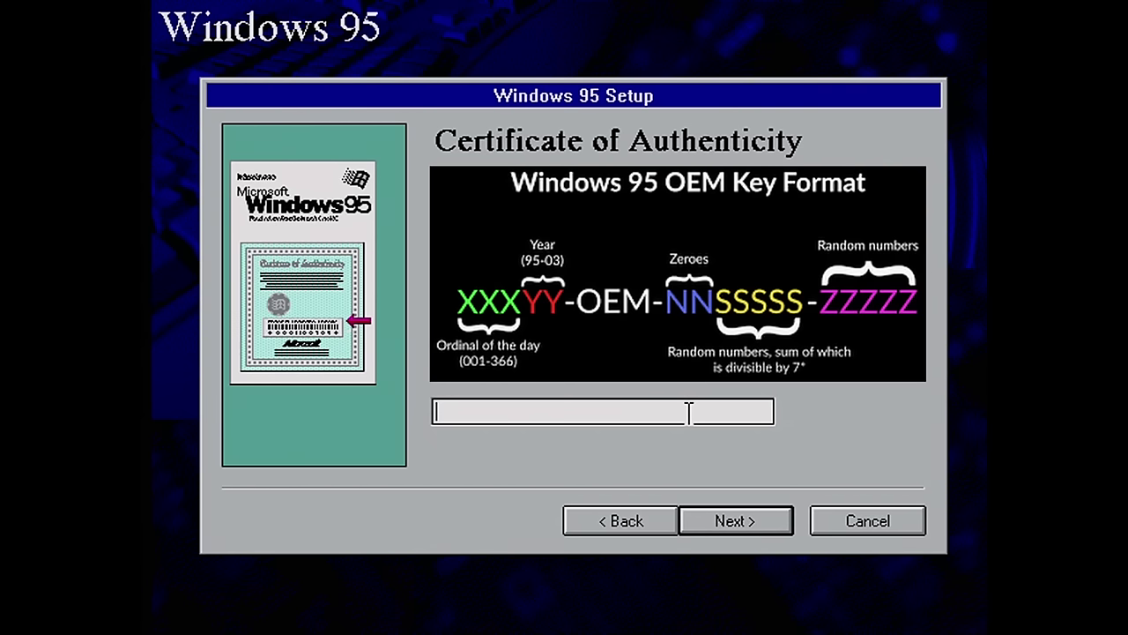
Enter the OEM product key from the Certificate of Authenticity and submit it
{"action": "type", "text": "00195oem"}
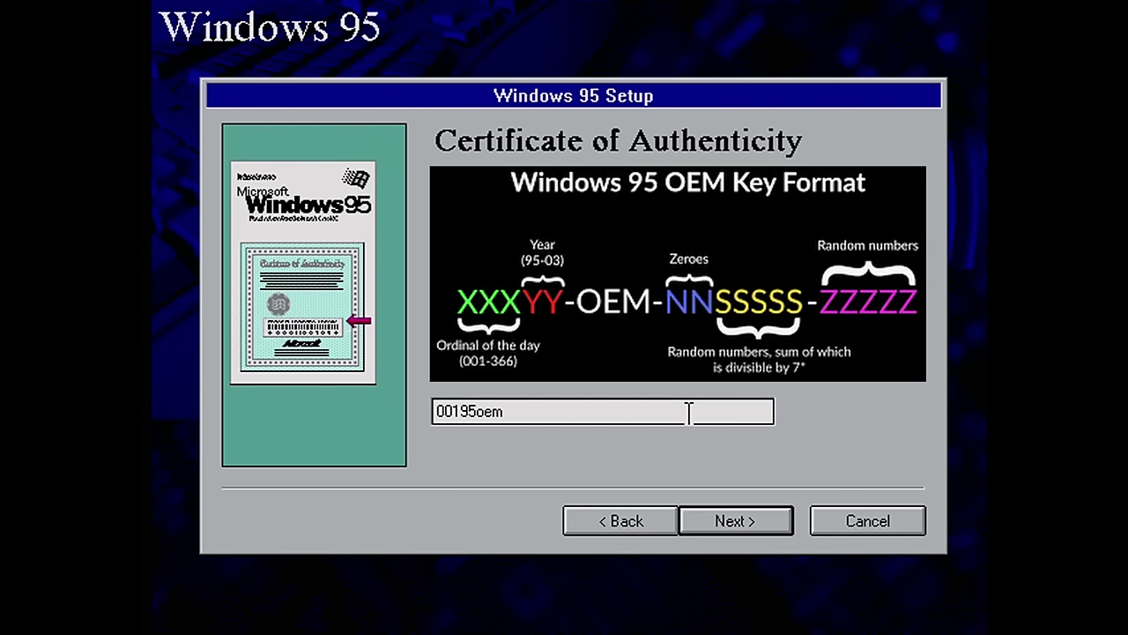
{"action": "type", "text": "00"}
{"action": "type", "text": "777777"}
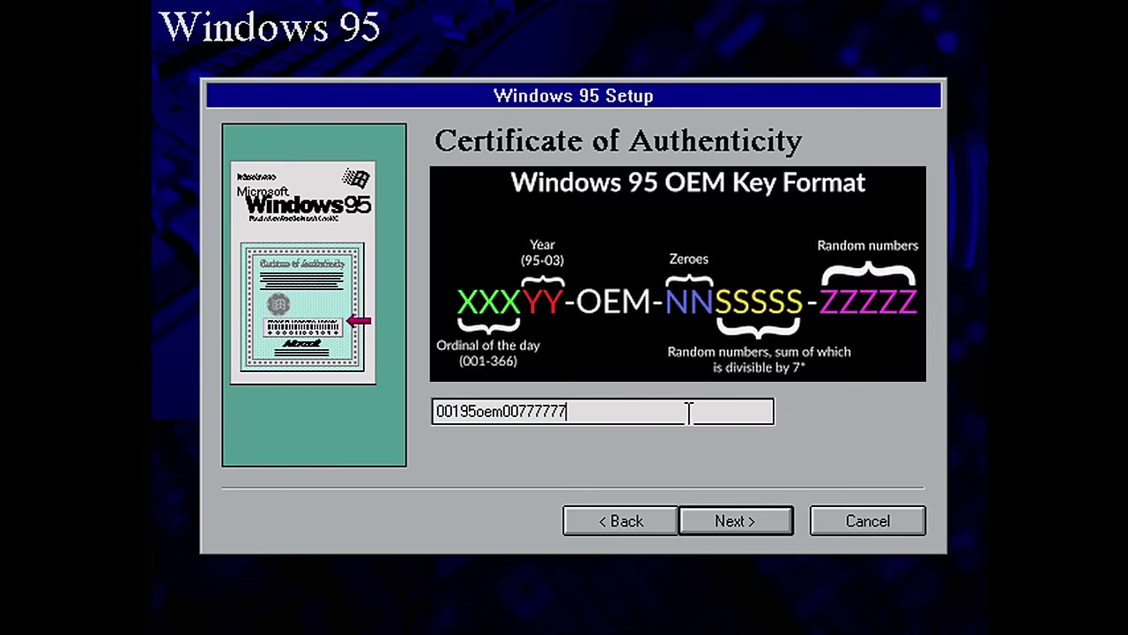
{"action": "type", "text": "7777777"}
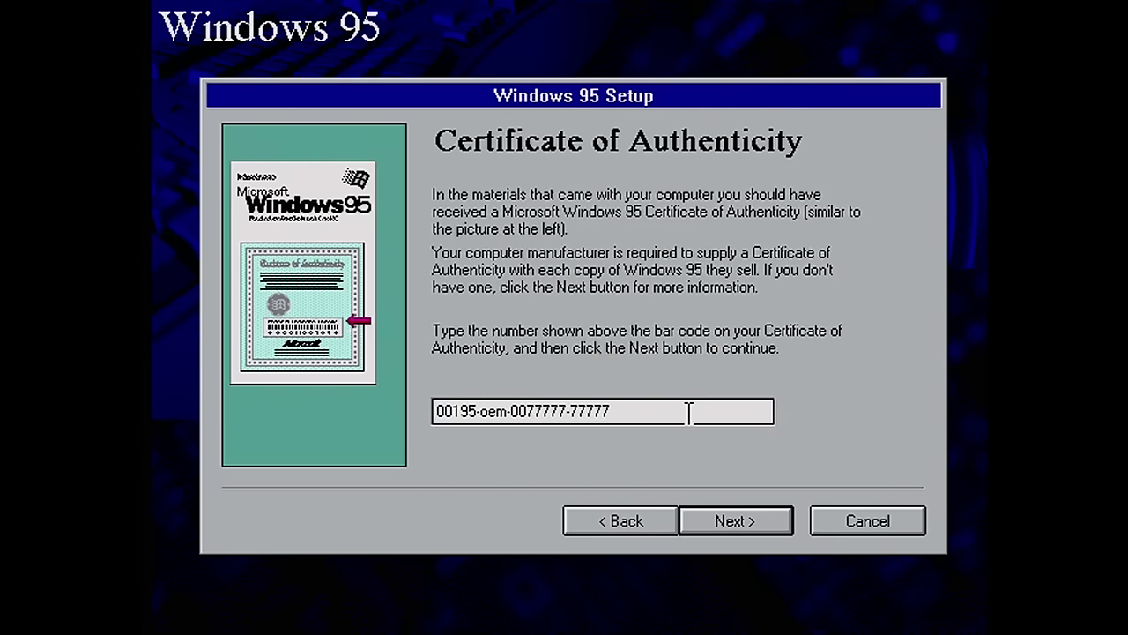
{"action": "key", "text": "Return"}
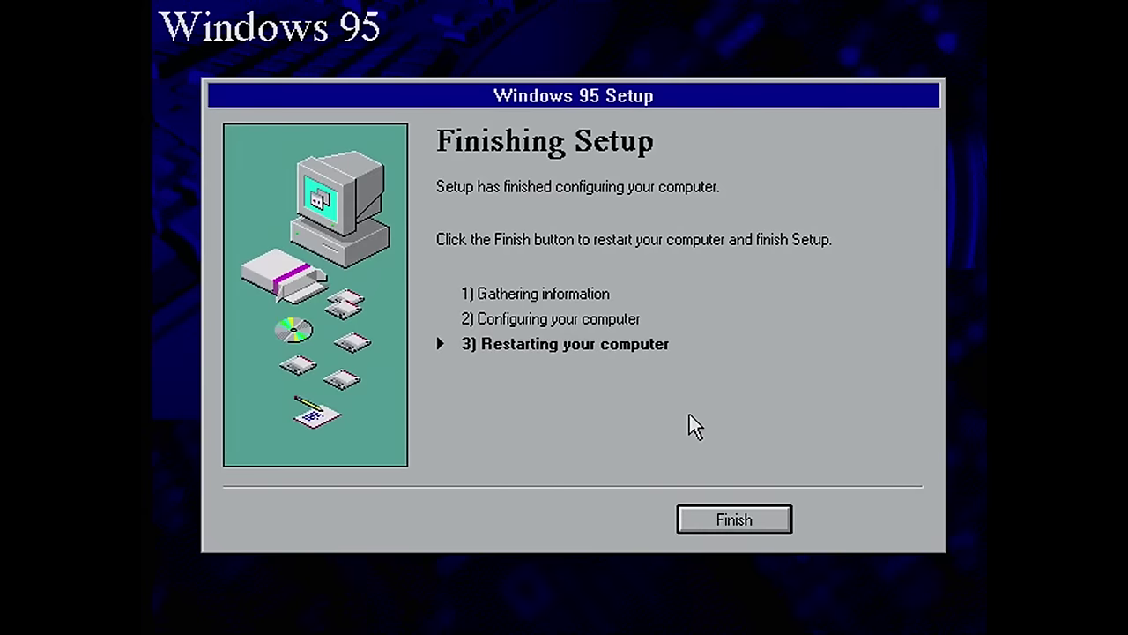
Finish the Windows 95 Setup configuration and restart the computer
{"action": "left_click", "coordinate": [777, 524]}
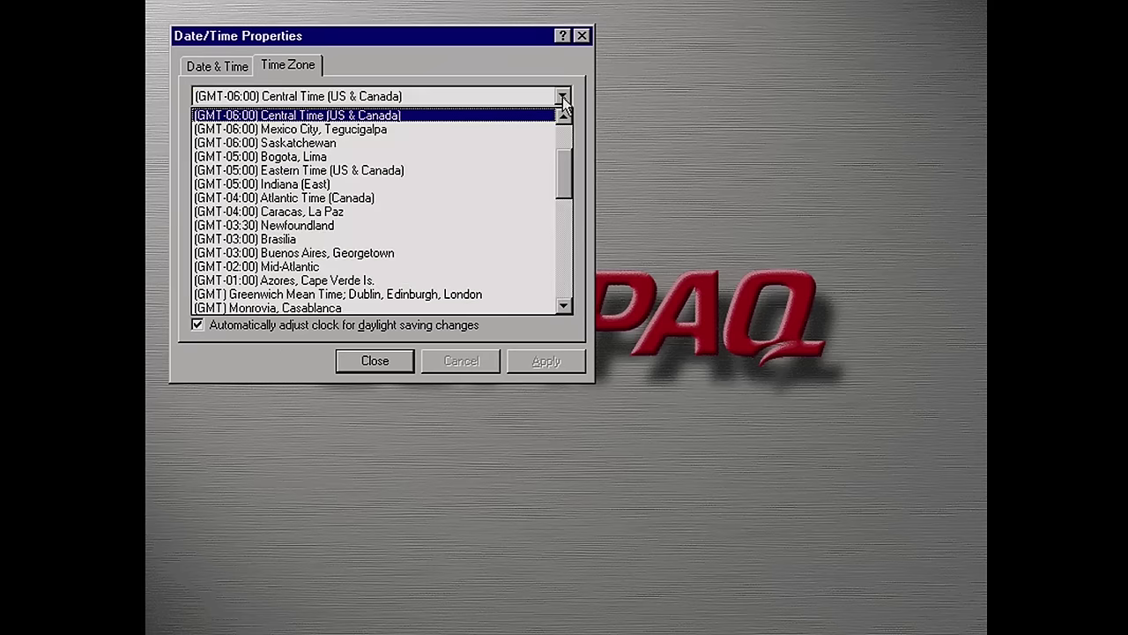
Pick (GMT+10:00) Brisbane, Melbourne, Sydney from the time zone list
{"action": "left_click_drag", "start_coordinate": [567, 164], "coordinate": [585, 302]}
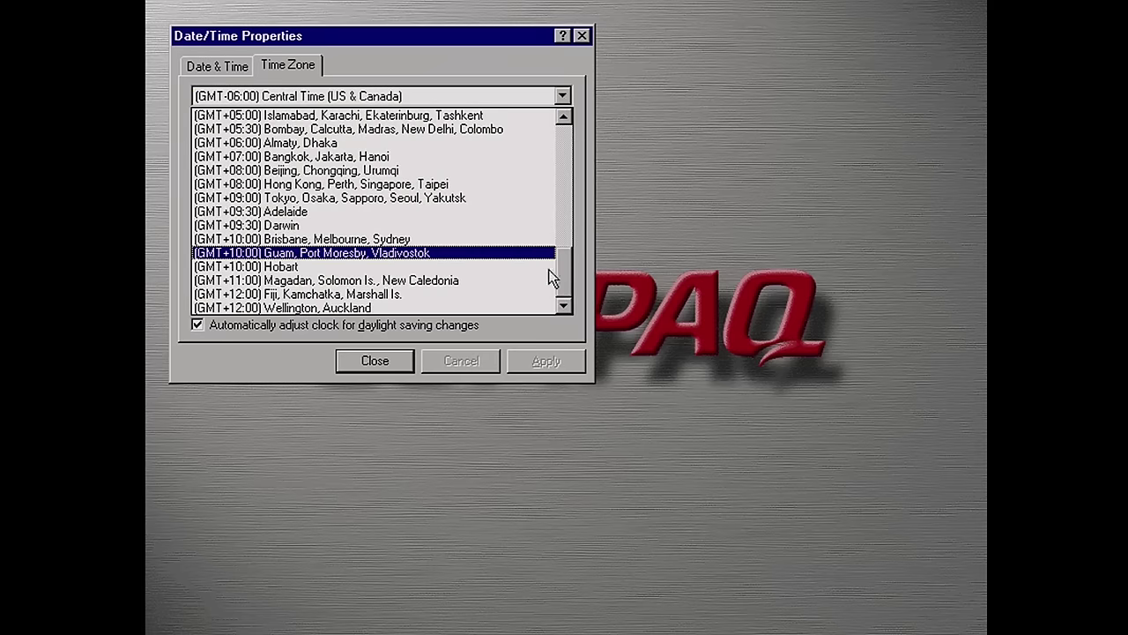
{"action": "left_click", "coordinate": [444, 240]}
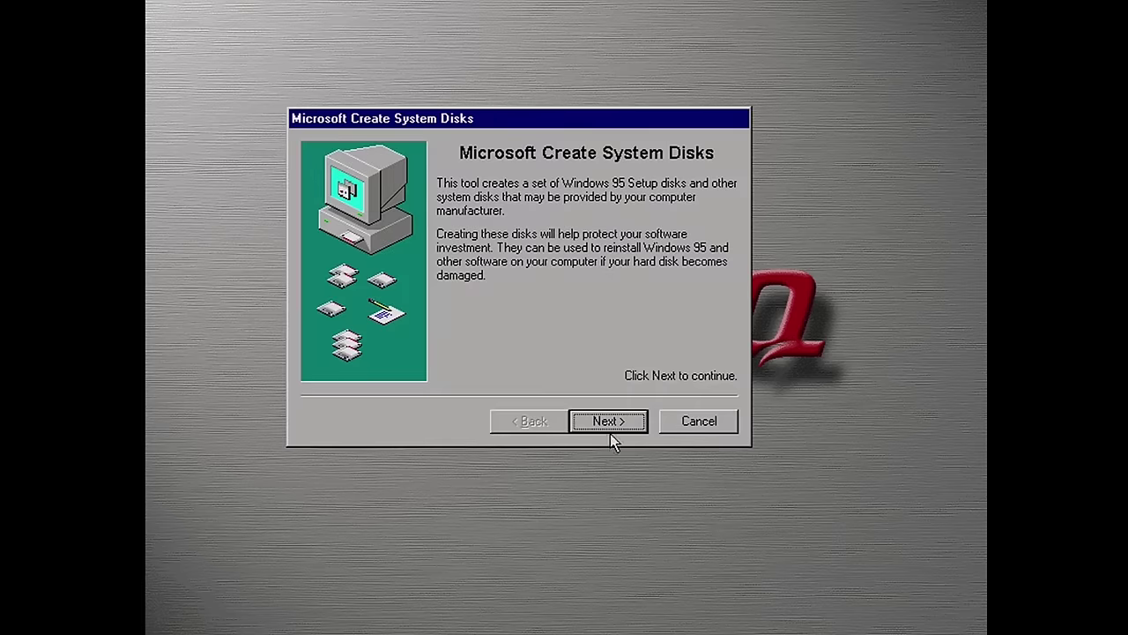
Select the Windows 95 Startup Disk set in the wizard and proceed to the startup disk page
{"action": "left_click", "coordinate": [609, 424]}
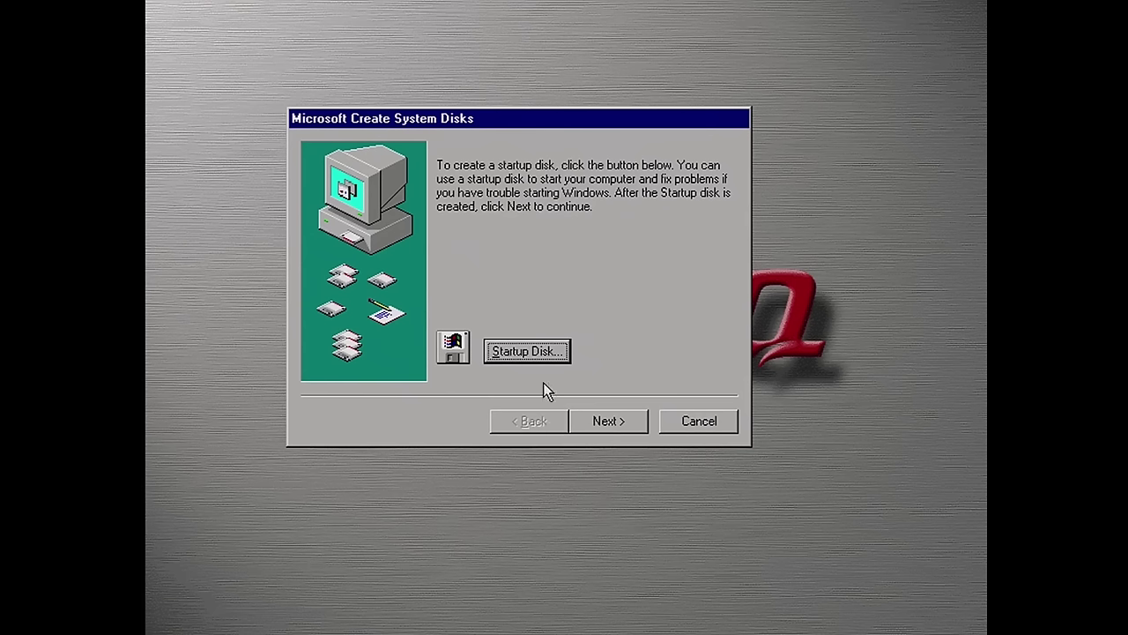
{"action": "left_click", "coordinate": [596, 428]}
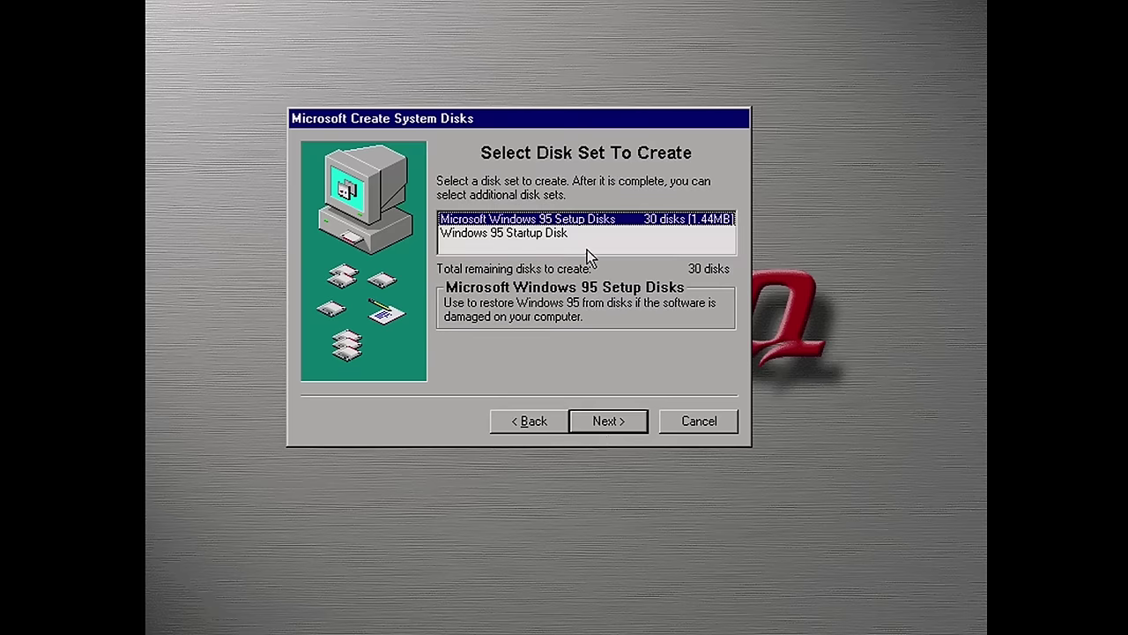
{"action": "left_click", "coordinate": [568, 236]}
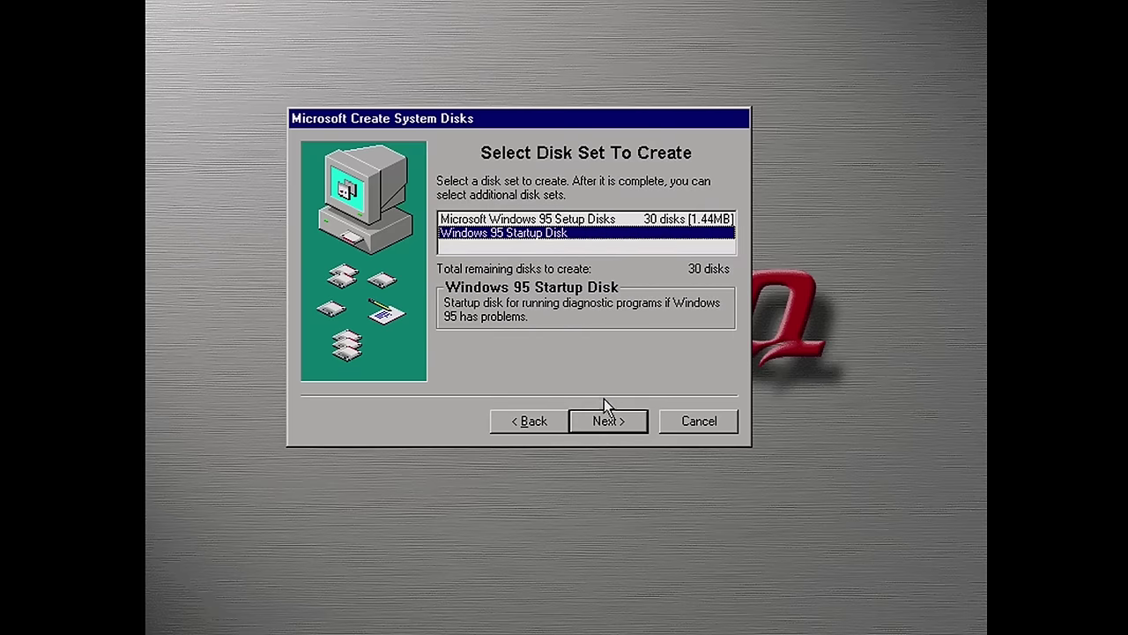
{"action": "left_click", "coordinate": [599, 427]}
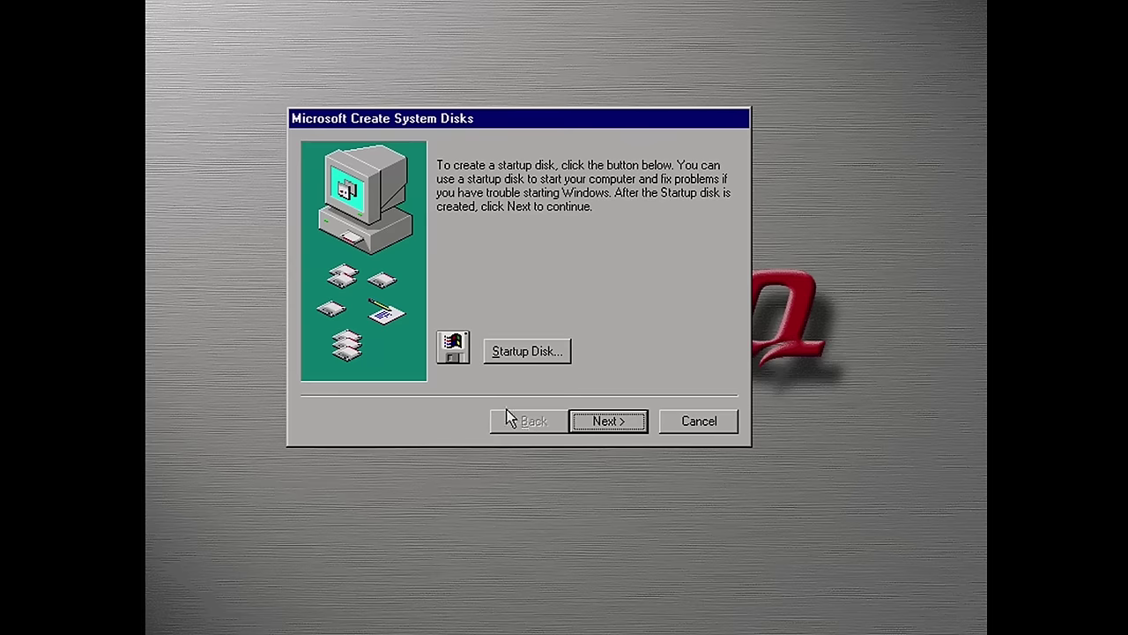
Start creating a Windows 95 startup disk, then view the Windows Setup and Install/Uninstall tabs
{"action": "left_click", "coordinate": [511, 357]}
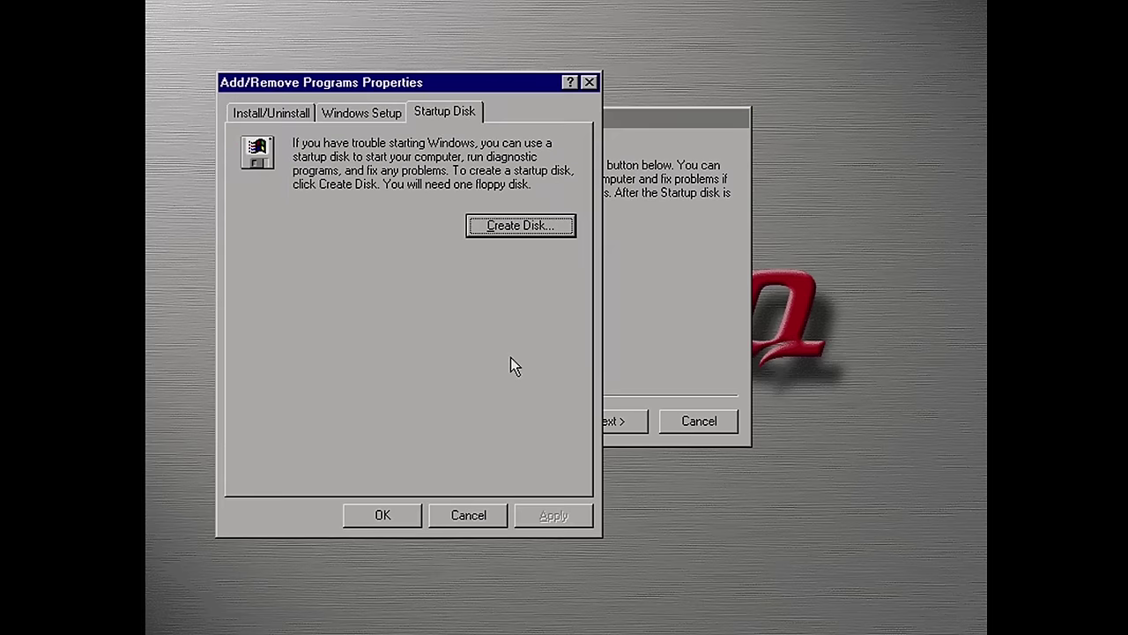
{"action": "left_click", "coordinate": [514, 231]}
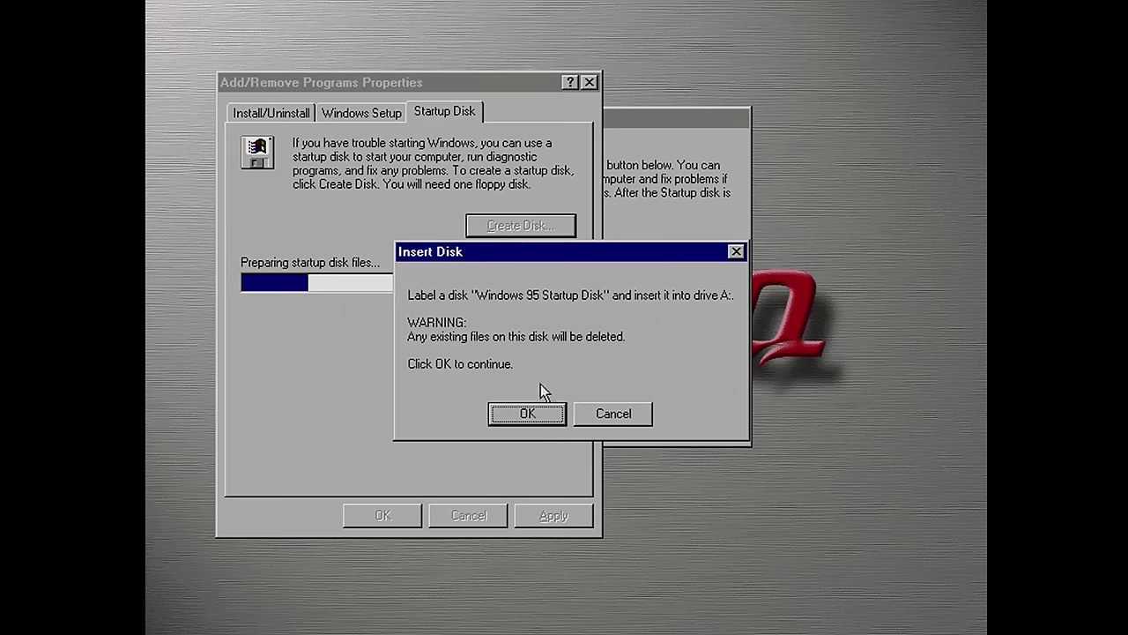
{"action": "left_click", "coordinate": [529, 412]}
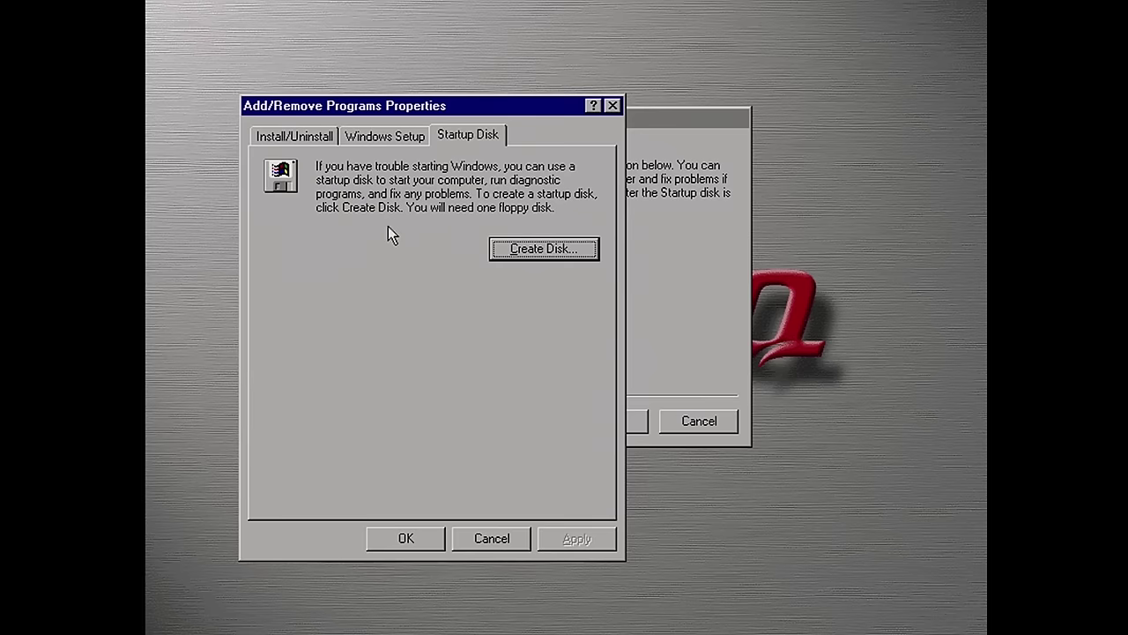
{"action": "left_click", "coordinate": [366, 134]}
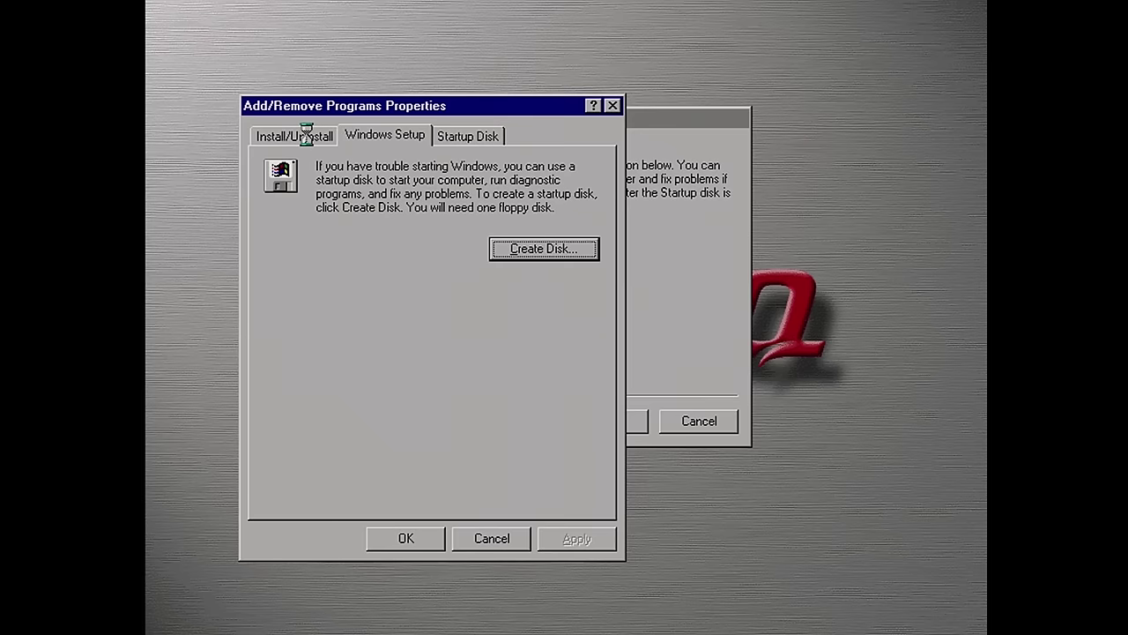
{"action": "left_click", "coordinate": [306, 134]}
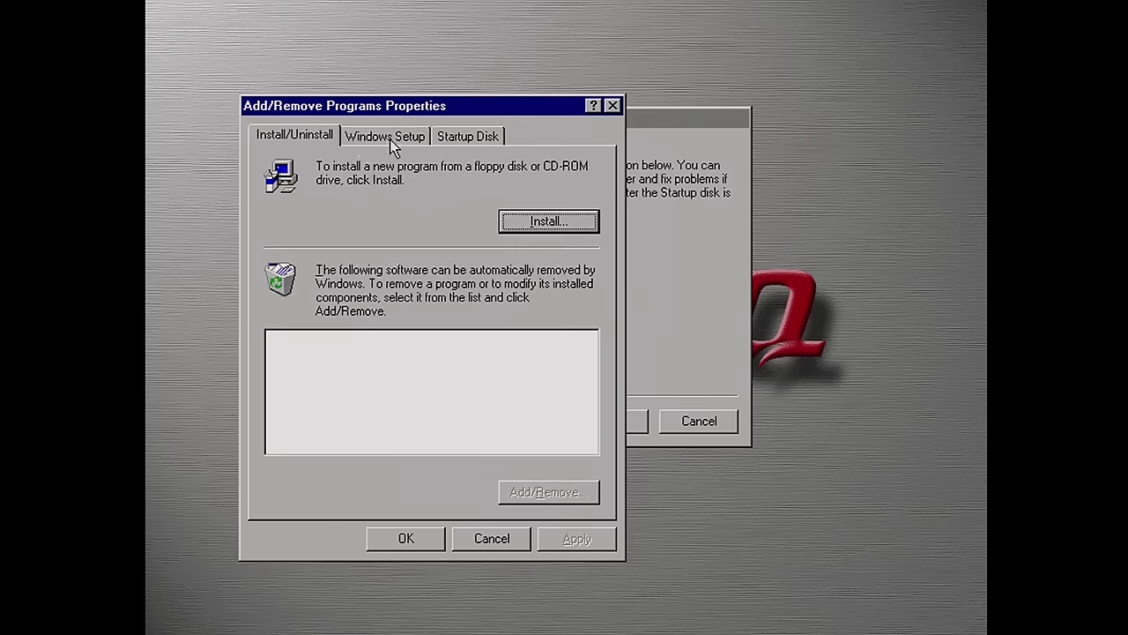
Close Add/Remove Programs without changes and step through the disk set pages of the wizard
{"action": "left_click", "coordinate": [490, 538]}
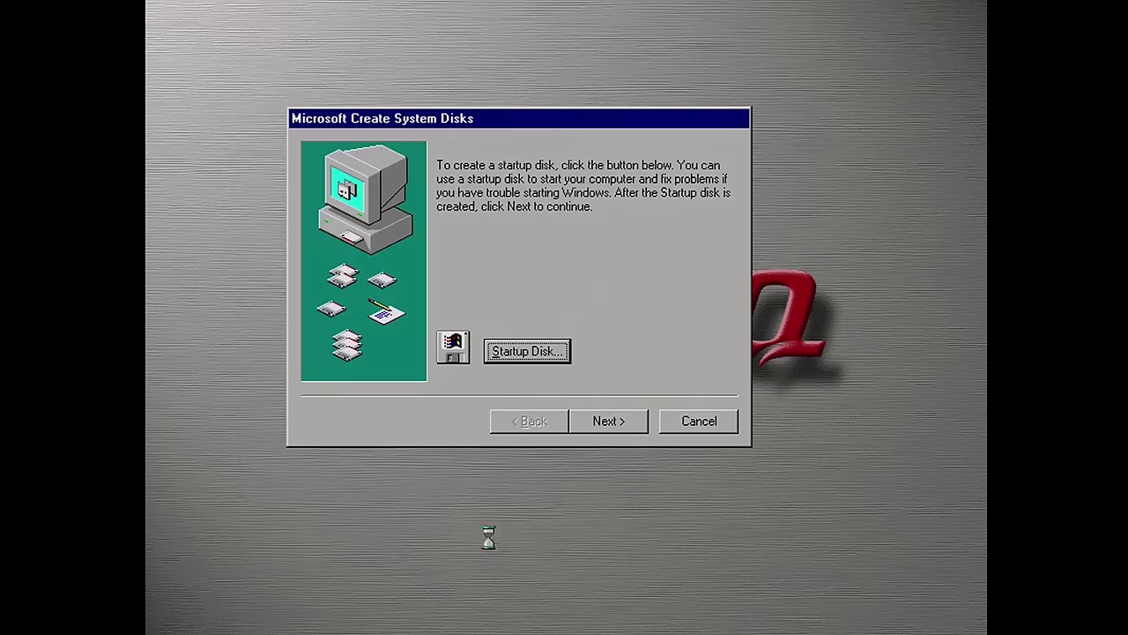
{"action": "left_click", "coordinate": [606, 423]}
{"action": "key", "text": "alt+b"}
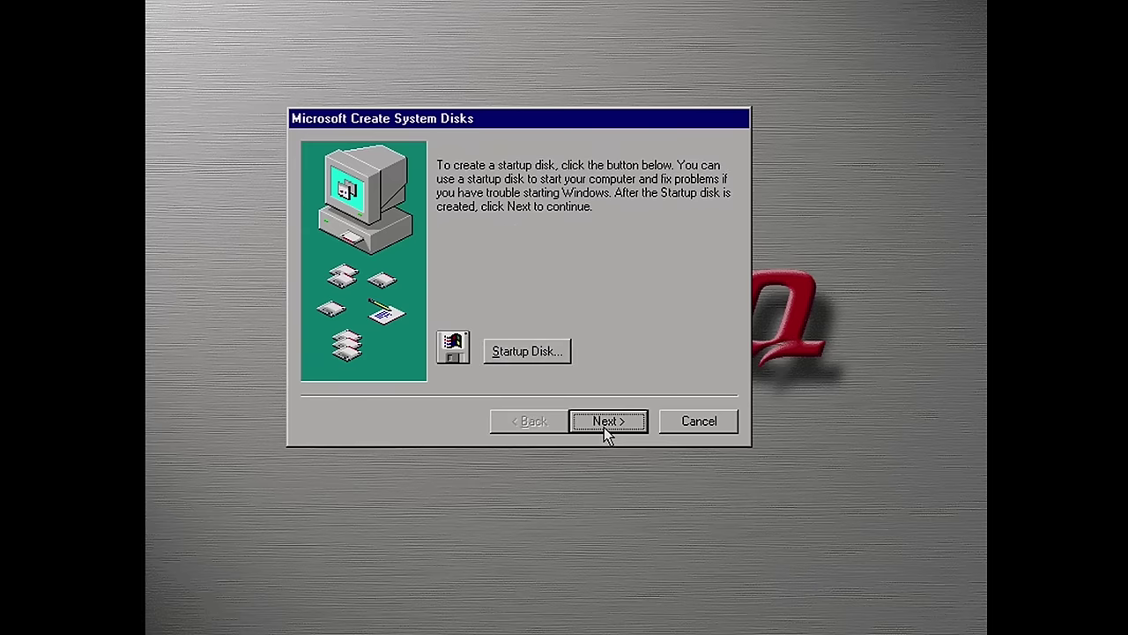
{"action": "left_click", "coordinate": [605, 424]}
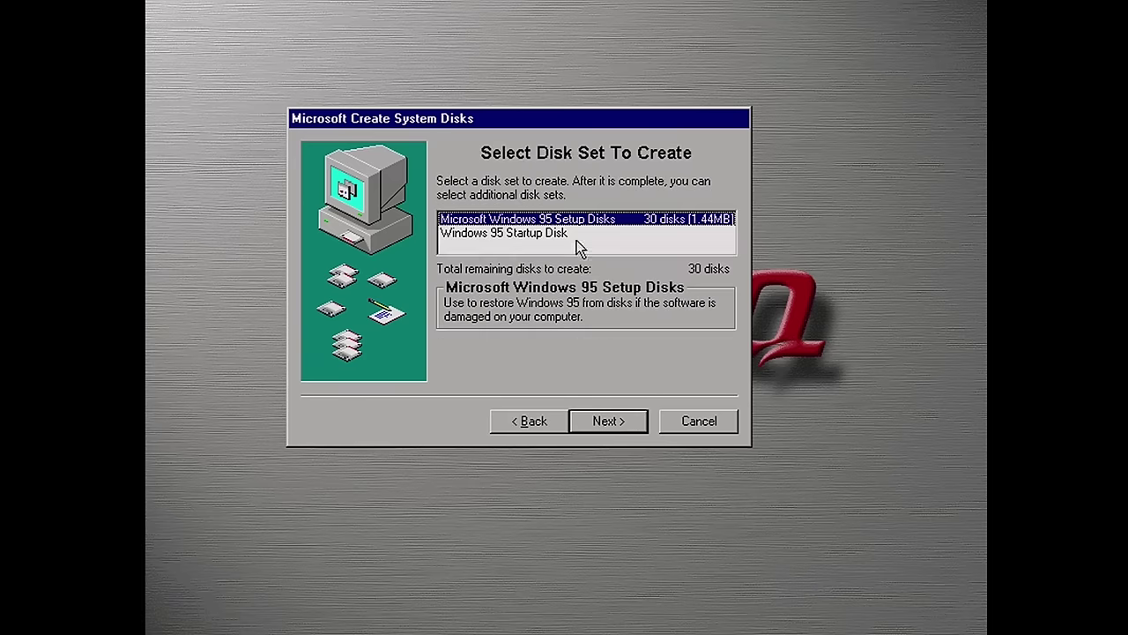
{"action": "left_click", "coordinate": [598, 420]}
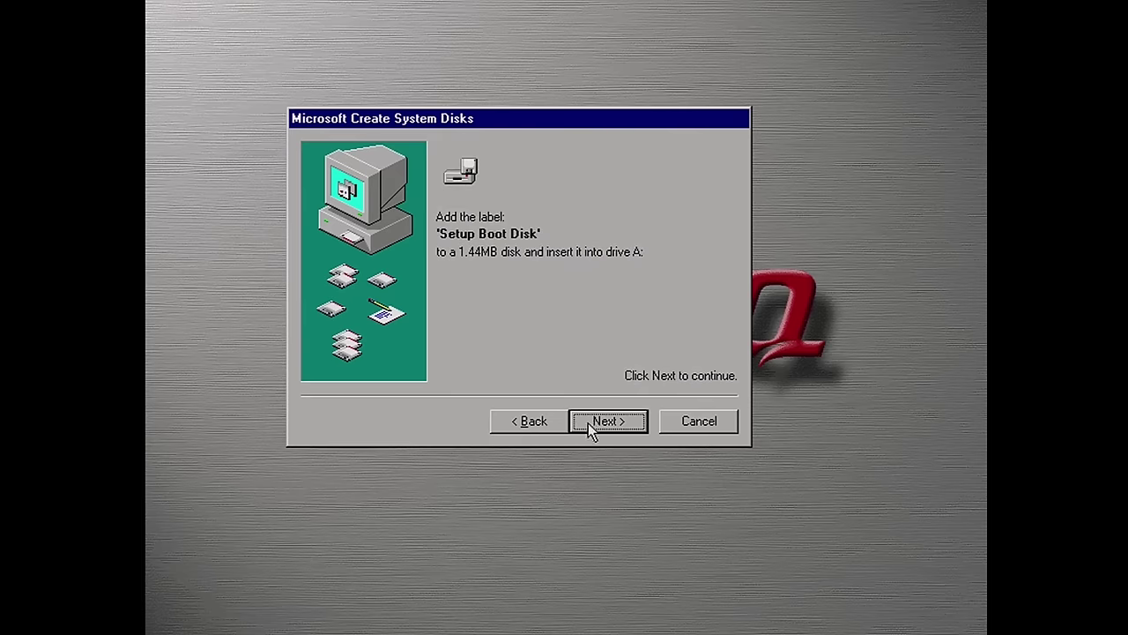
{"action": "left_click", "coordinate": [533, 421]}
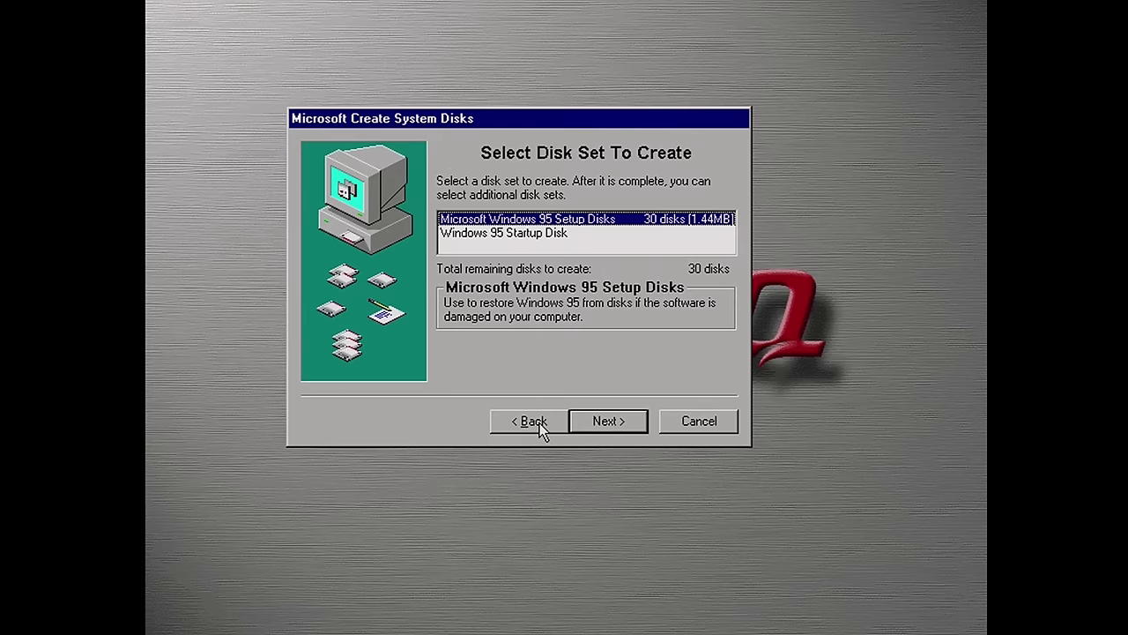
Cancel system disk creation, set the reminder counter to 0, and finish the wizard
{"action": "left_click", "coordinate": [695, 421]}
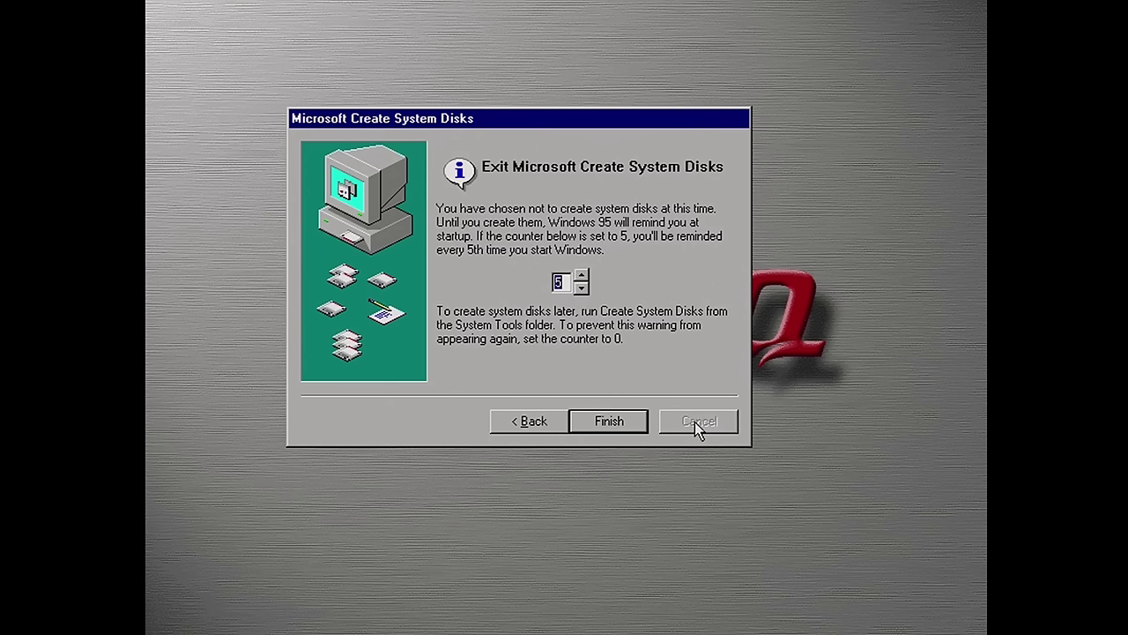
{"action": "left_click", "coordinate": [582, 288]}
{"action": "left_click", "coordinate": [582, 288]}
{"action": "left_click", "coordinate": [582, 289]}
{"action": "left_click", "coordinate": [610, 425]}
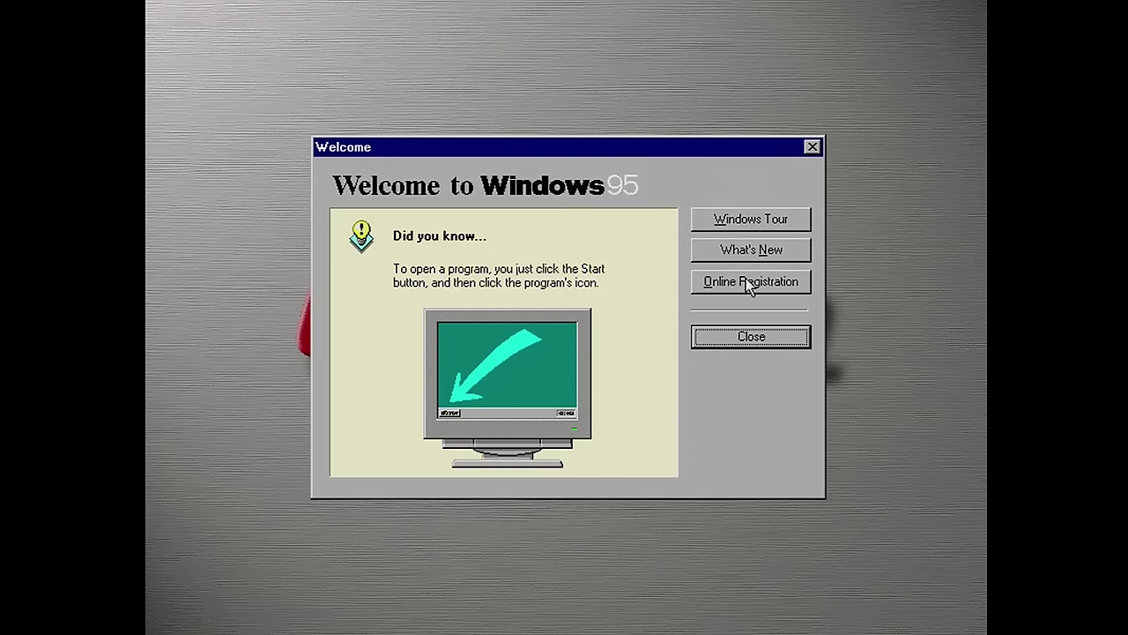
Dismiss the welcome screen and daylight saving notice, then set the clock hour to 4 (4:35 PM)
{"action": "left_click", "coordinate": [768, 344]}
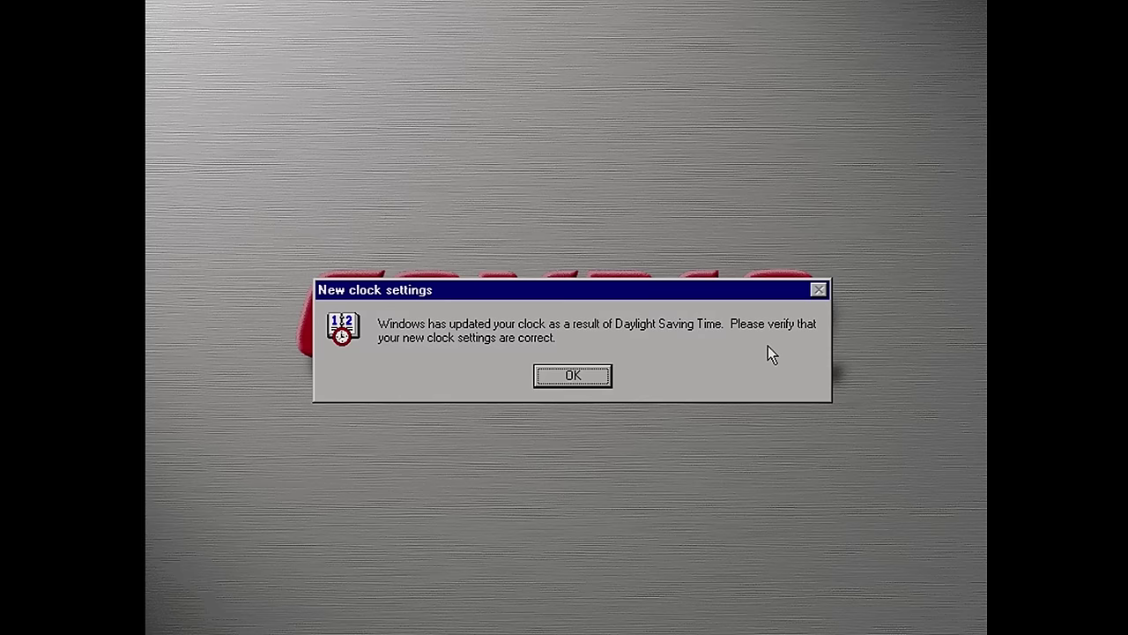
{"action": "left_click", "coordinate": [572, 376]}
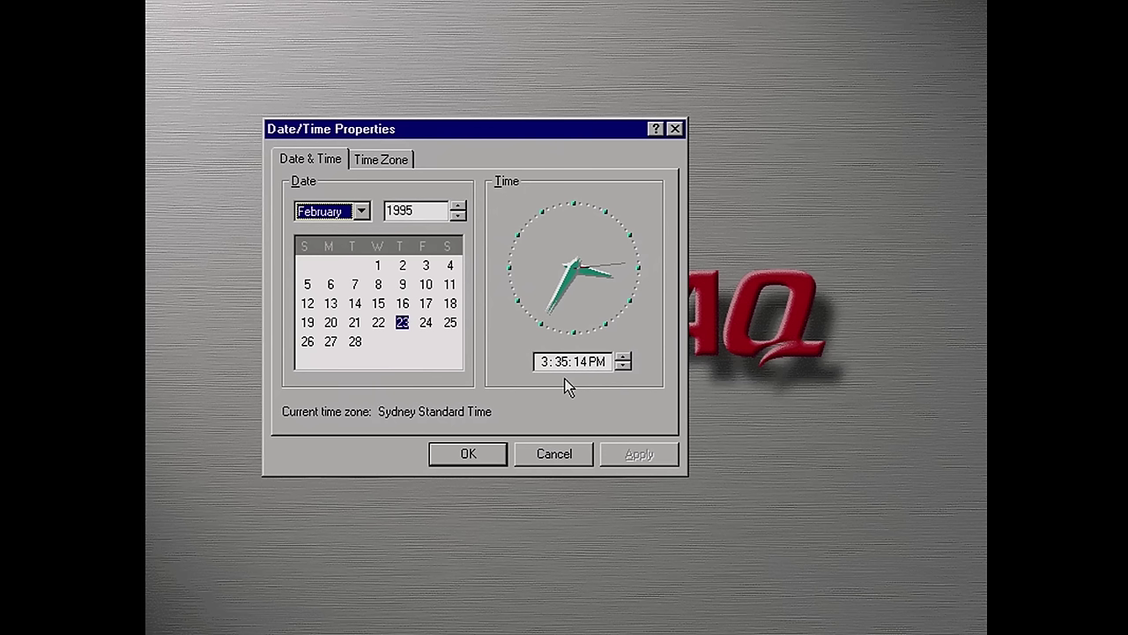
{"action": "left_click", "coordinate": [541, 362]}
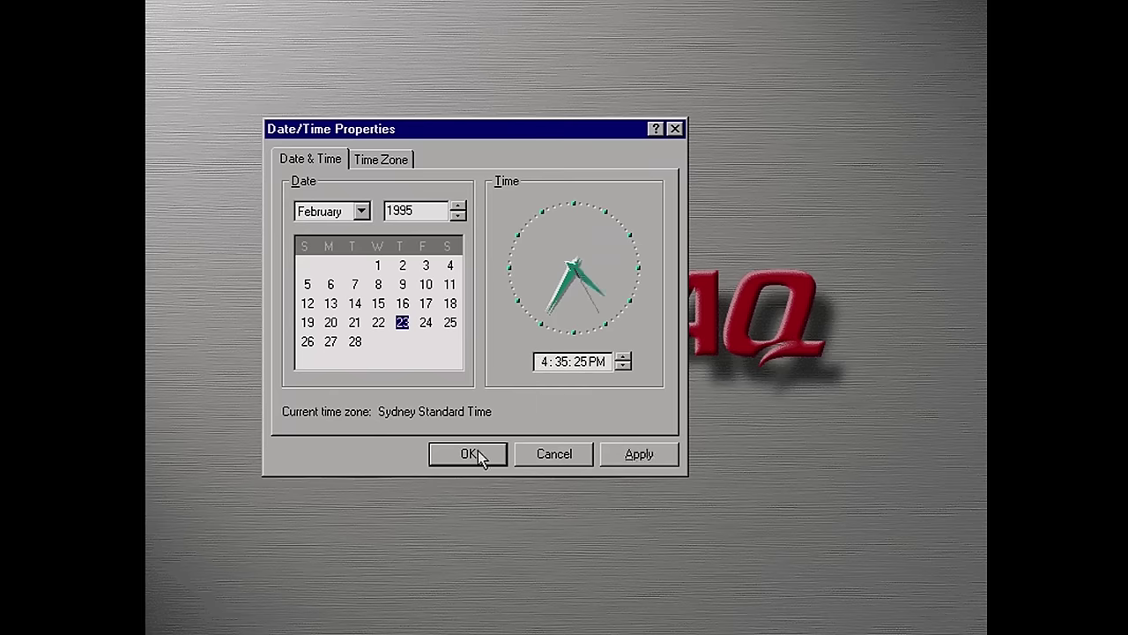
{"action": "left_click", "coordinate": [480, 455]}
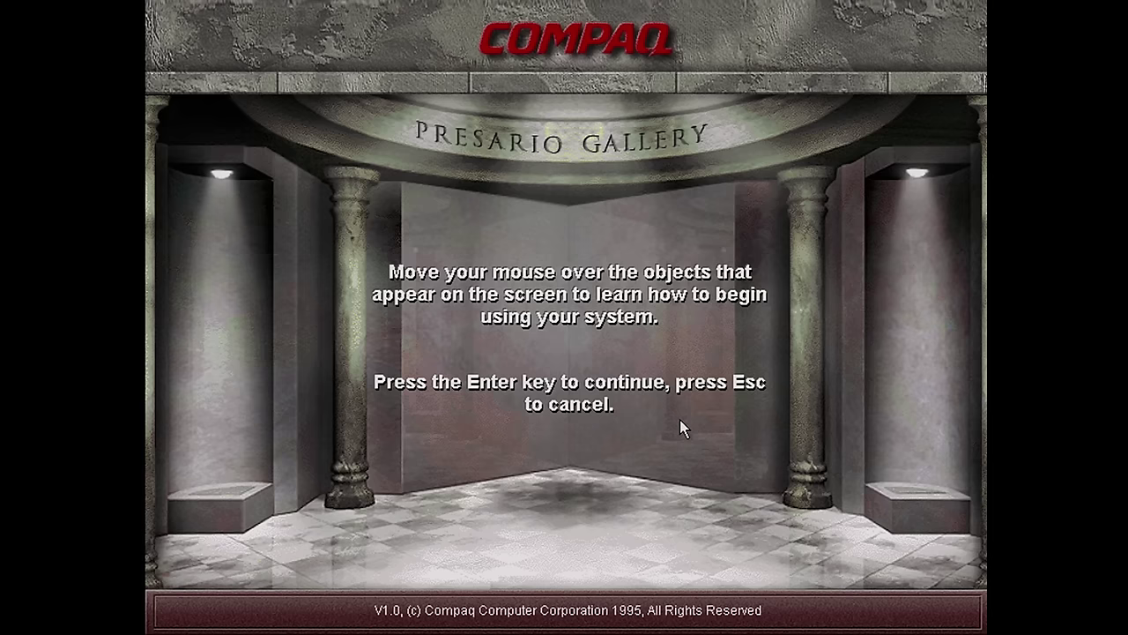
Open the Compaq Dictionary from the gallery and view the alternating current and ANSI.SYS definitions
{"action": "key", "text": "Return"}
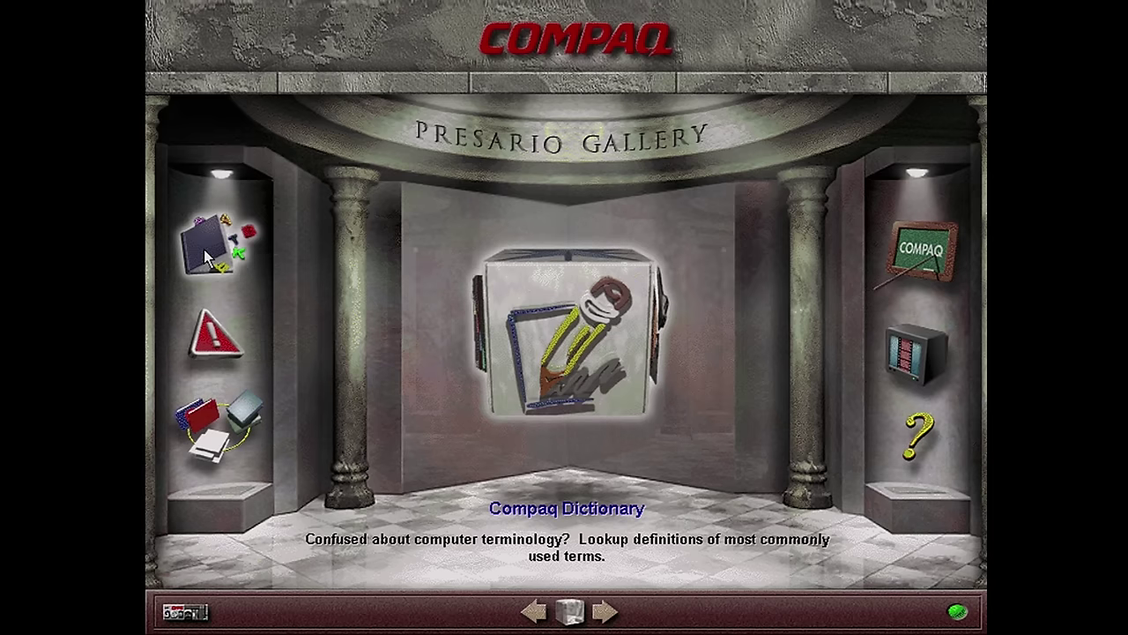
{"action": "left_click", "coordinate": [204, 249]}
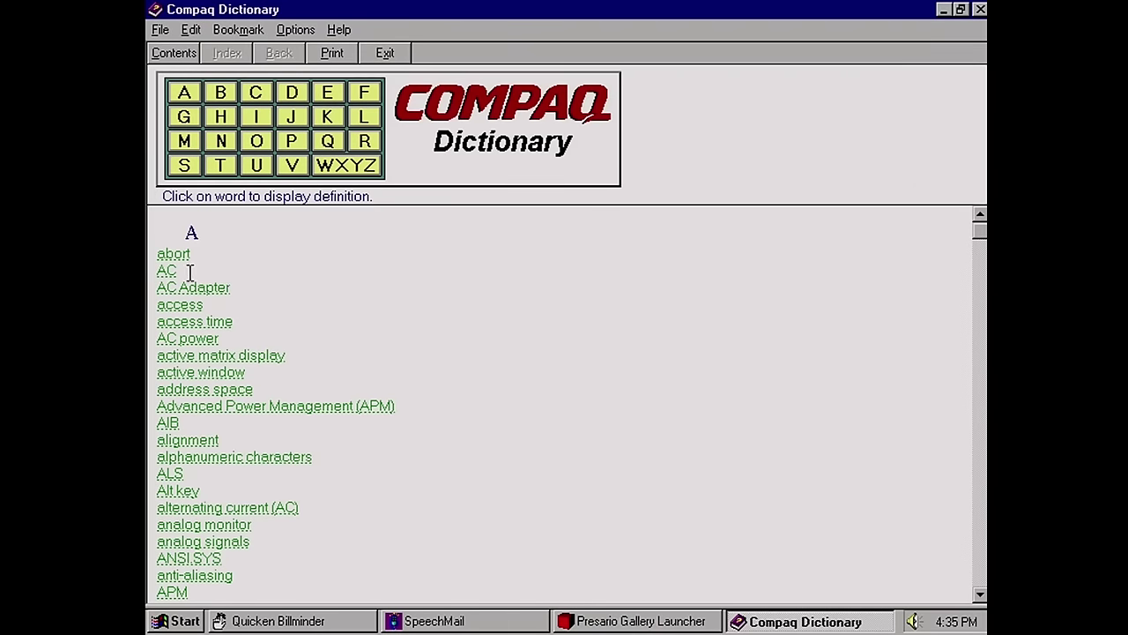
{"action": "left_click", "coordinate": [167, 270]}
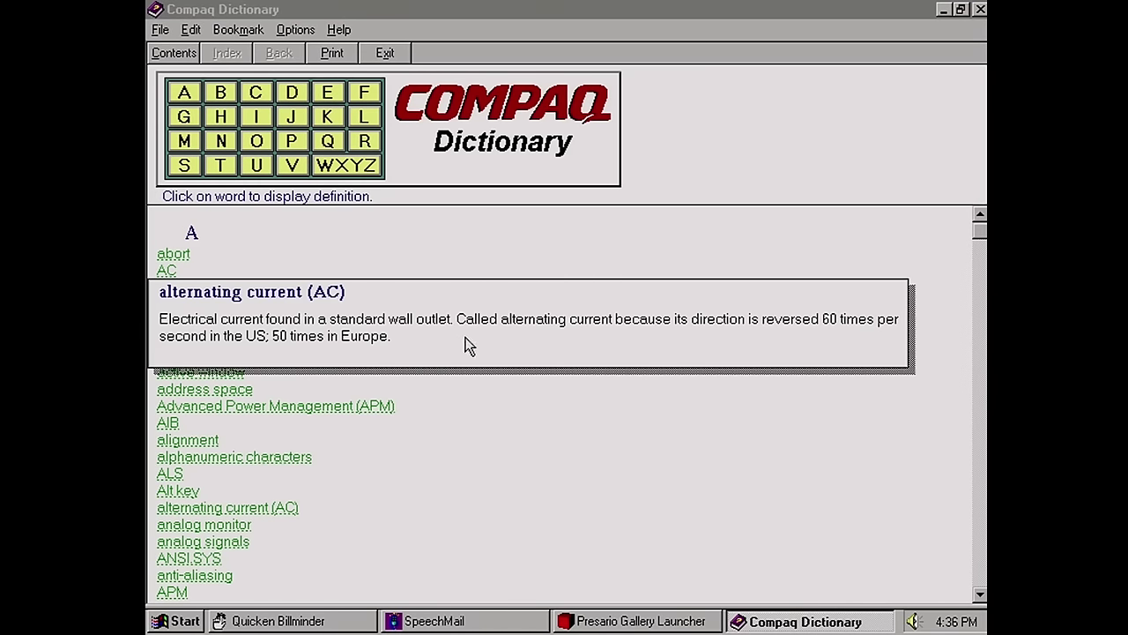
{"action": "left_click", "coordinate": [573, 453]}
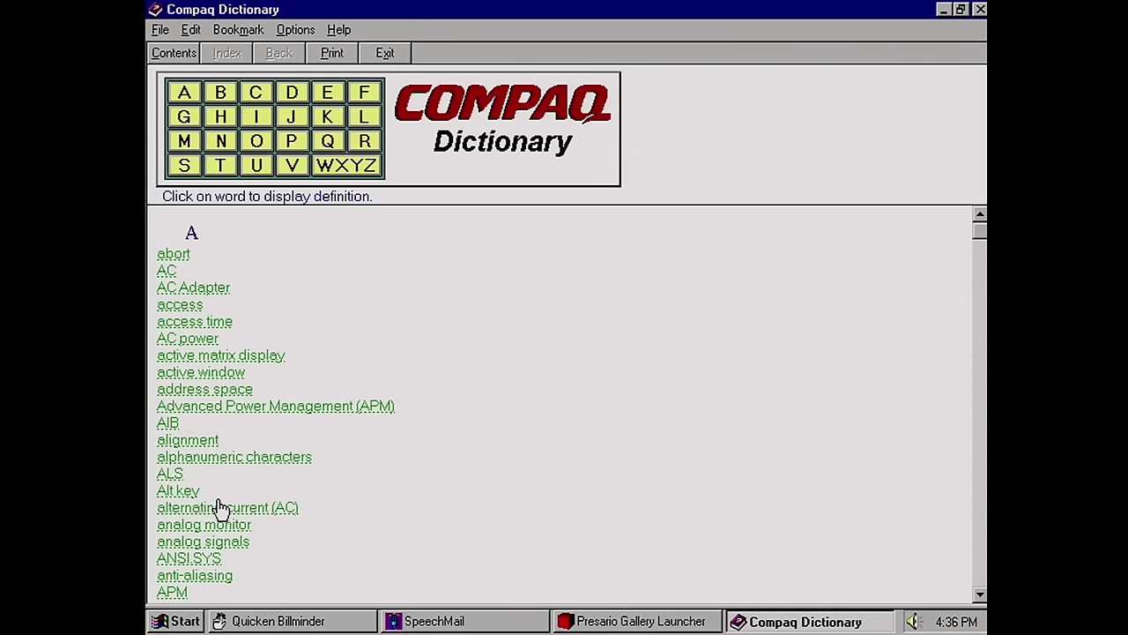
{"action": "left_click", "coordinate": [209, 560]}
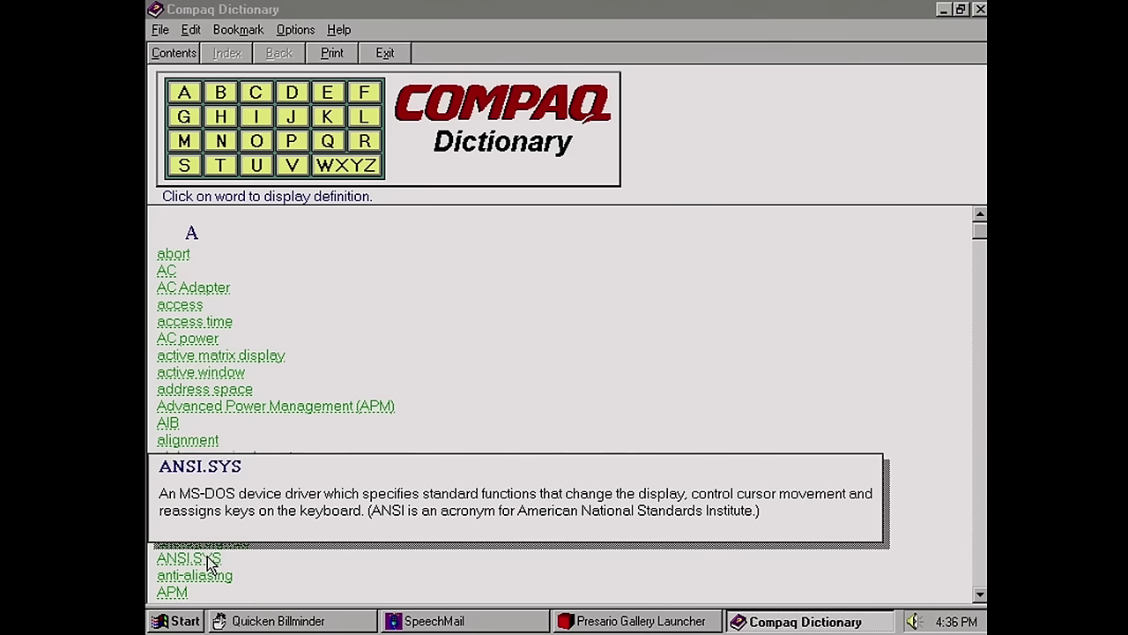
{"action": "left_click", "coordinate": [338, 567]}
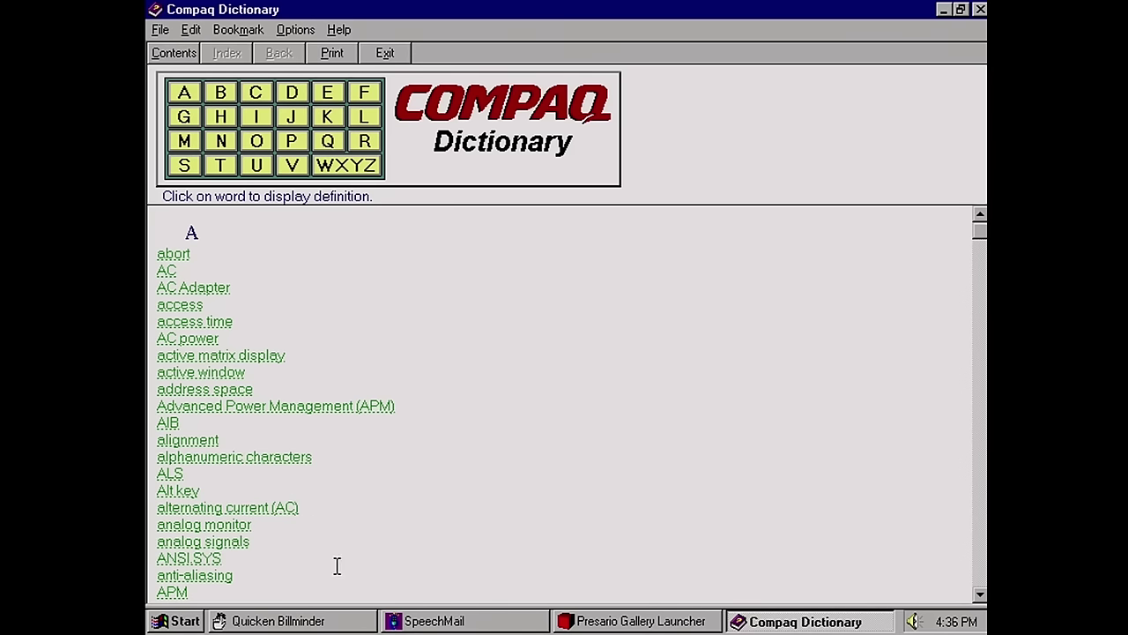
Scroll the dictionary list and view the DRAM and pen park definitions
{"action": "left_click_drag", "start_coordinate": [981, 238], "coordinate": [980, 288]}
{"action": "left_click", "coordinate": [979, 301]}
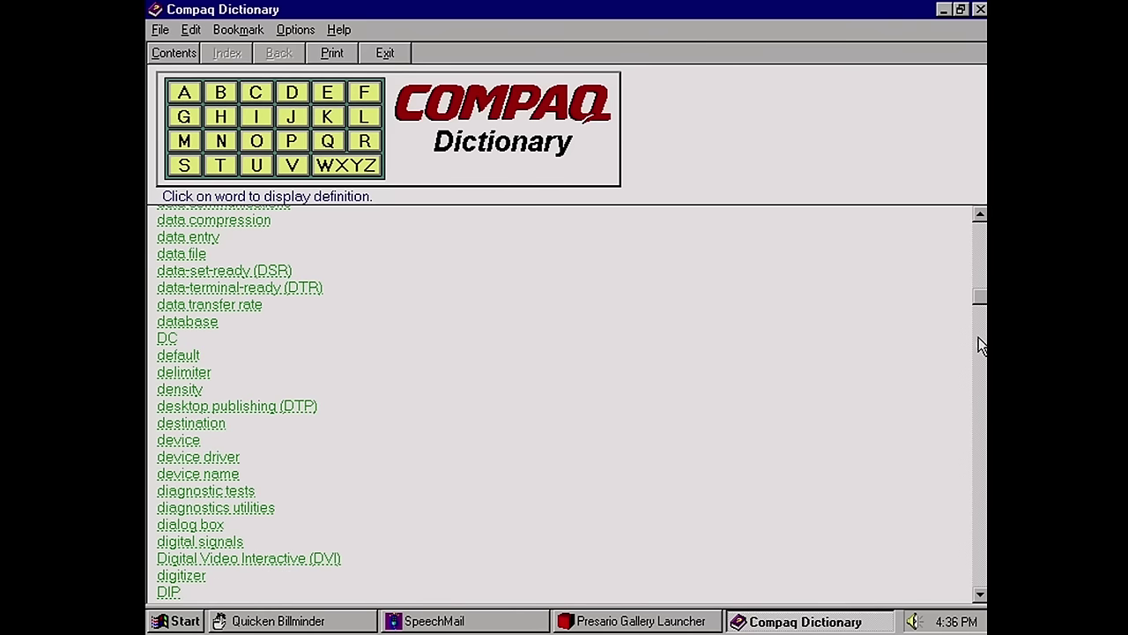
{"action": "left_click", "coordinate": [975, 350]}
{"action": "left_click", "coordinate": [975, 366]}
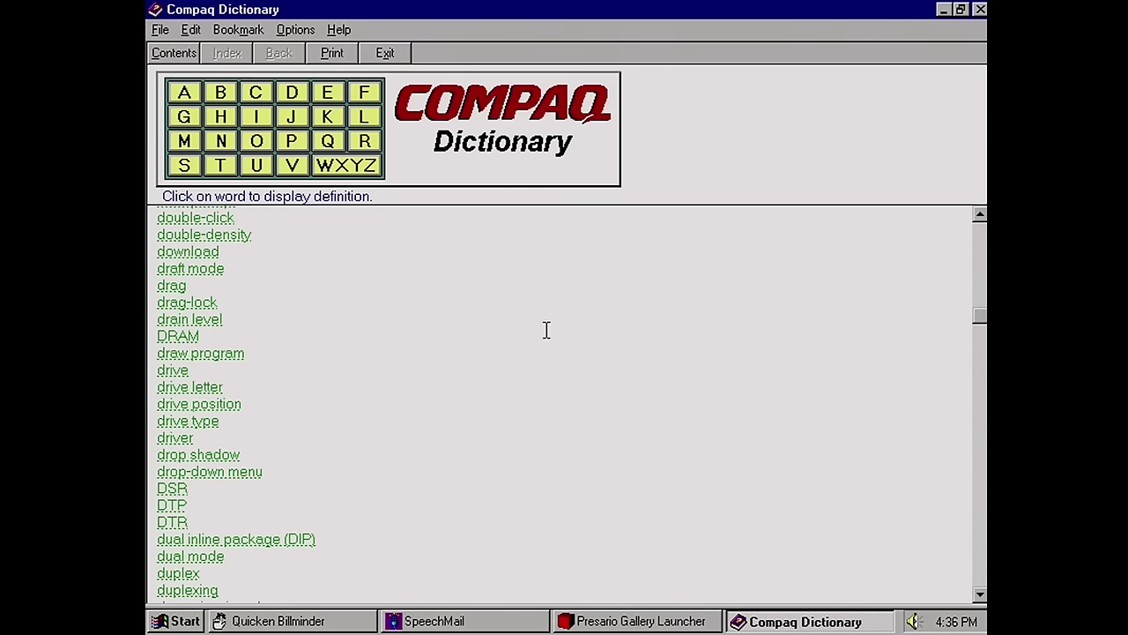
{"action": "left_click", "coordinate": [190, 343]}
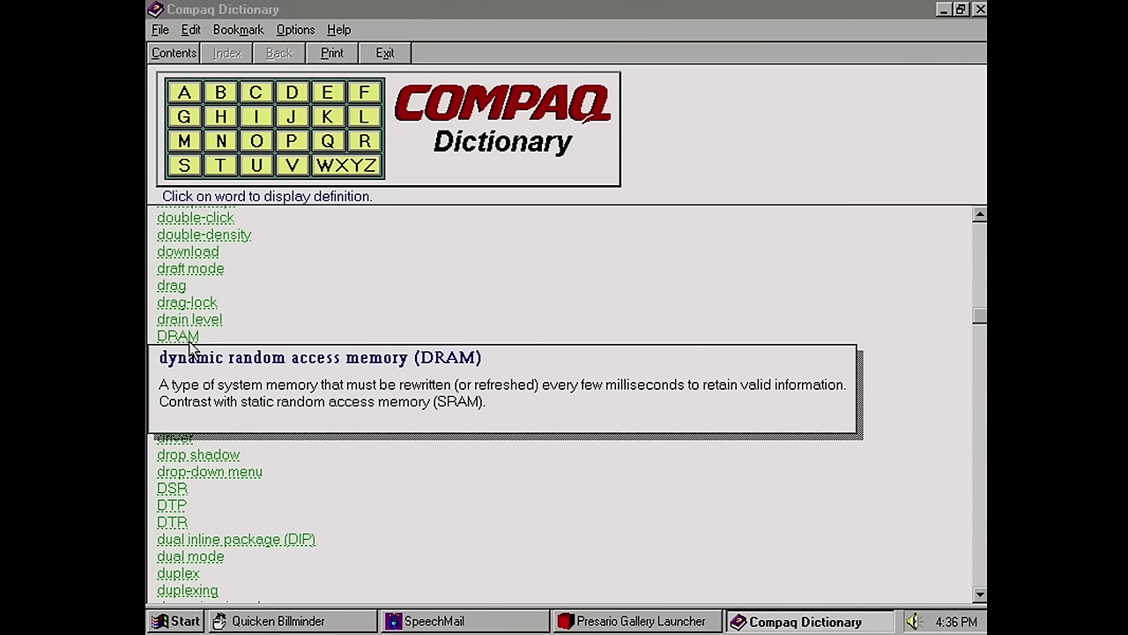
{"action": "left_click", "coordinate": [546, 304]}
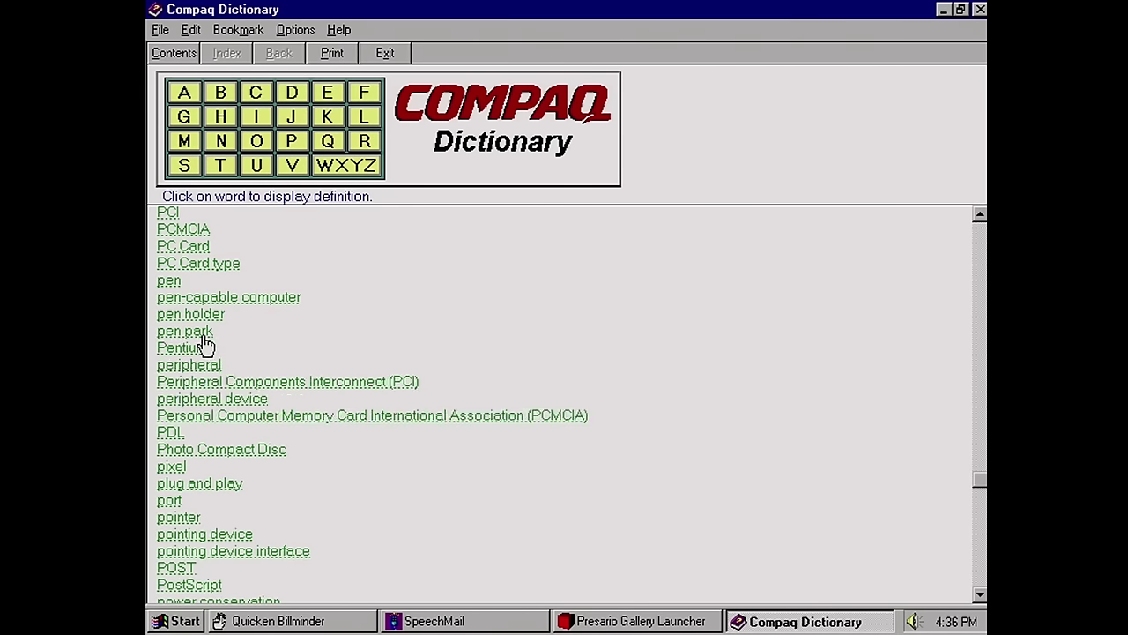
{"action": "left_click", "coordinate": [204, 336]}
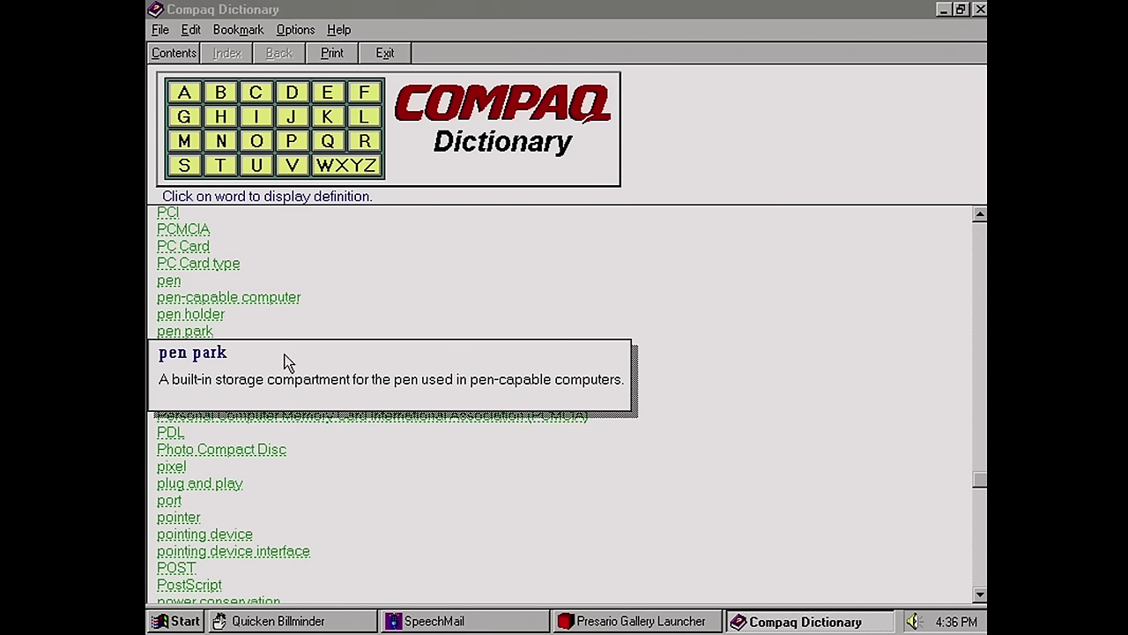
{"action": "left_click", "coordinate": [413, 341]}
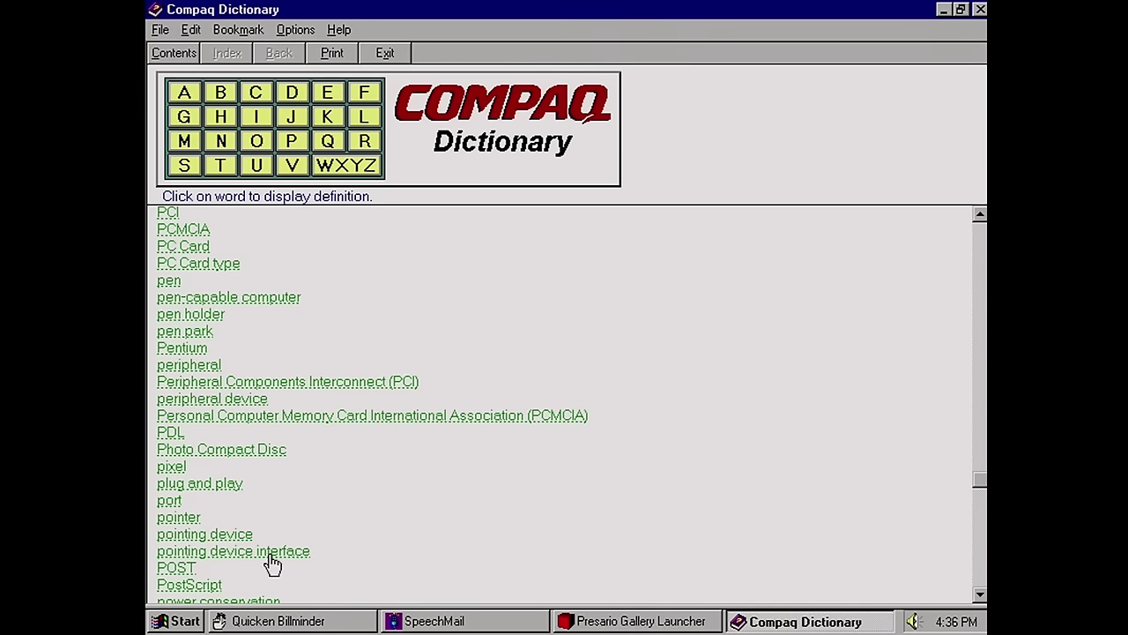
Close the Compaq Dictionary and launch TabWorks from the Presario Gallery
{"action": "left_click", "coordinate": [979, 9]}
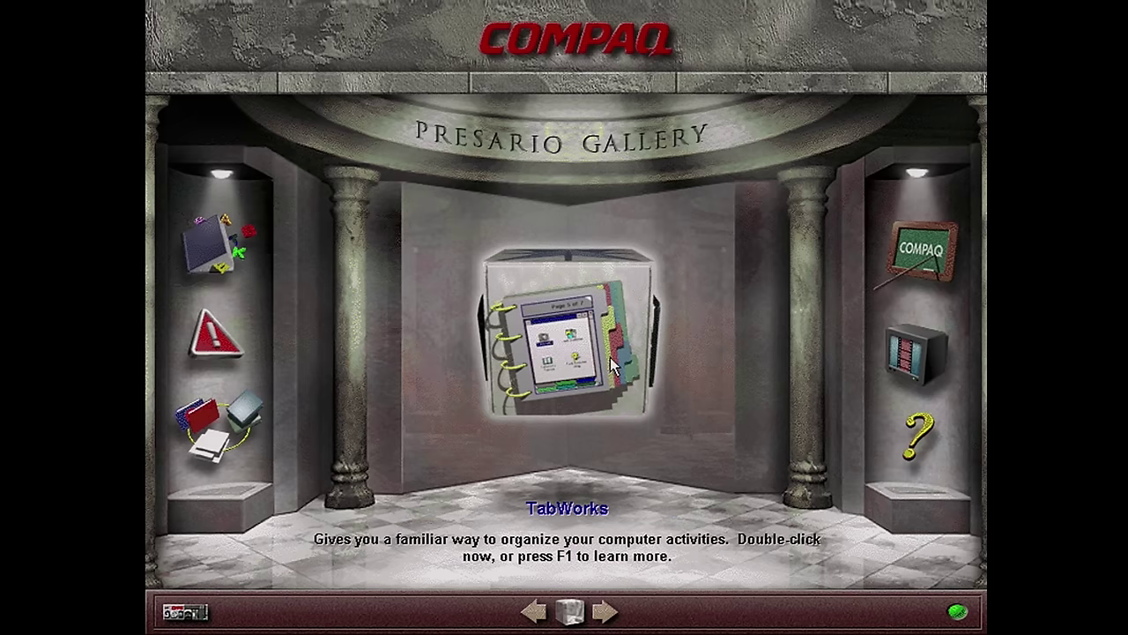
{"action": "double_click", "coordinate": [552, 331]}
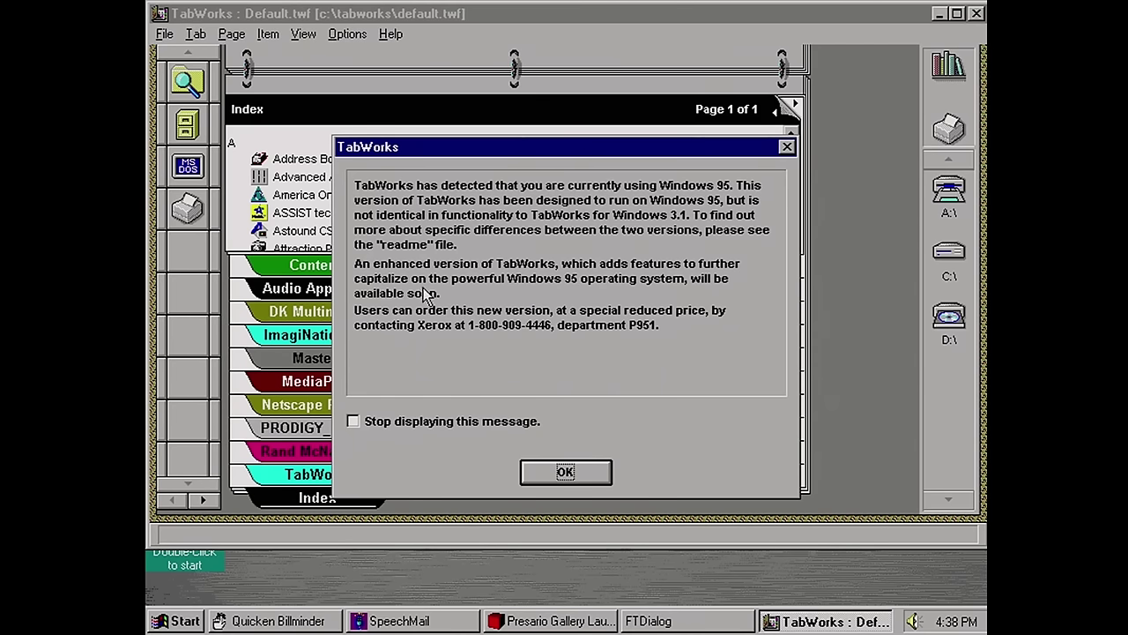
Dismiss the Windows 95 notice, switch the tabs to vertical layout, and turn to the Games page
{"action": "left_click", "coordinate": [566, 473]}
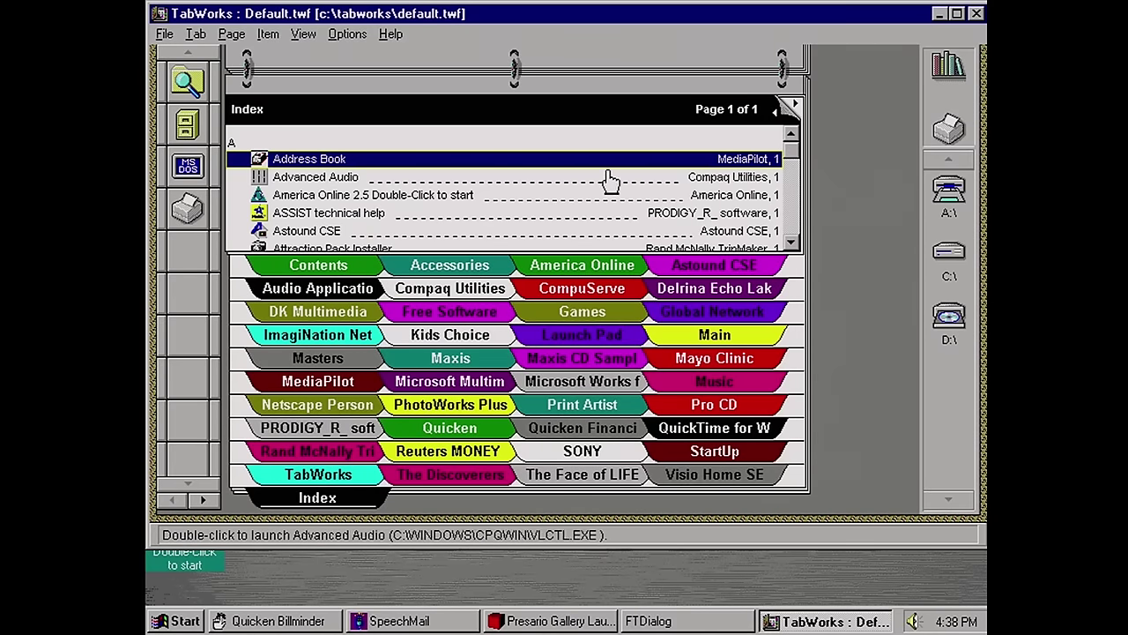
{"action": "left_click", "coordinate": [308, 37]}
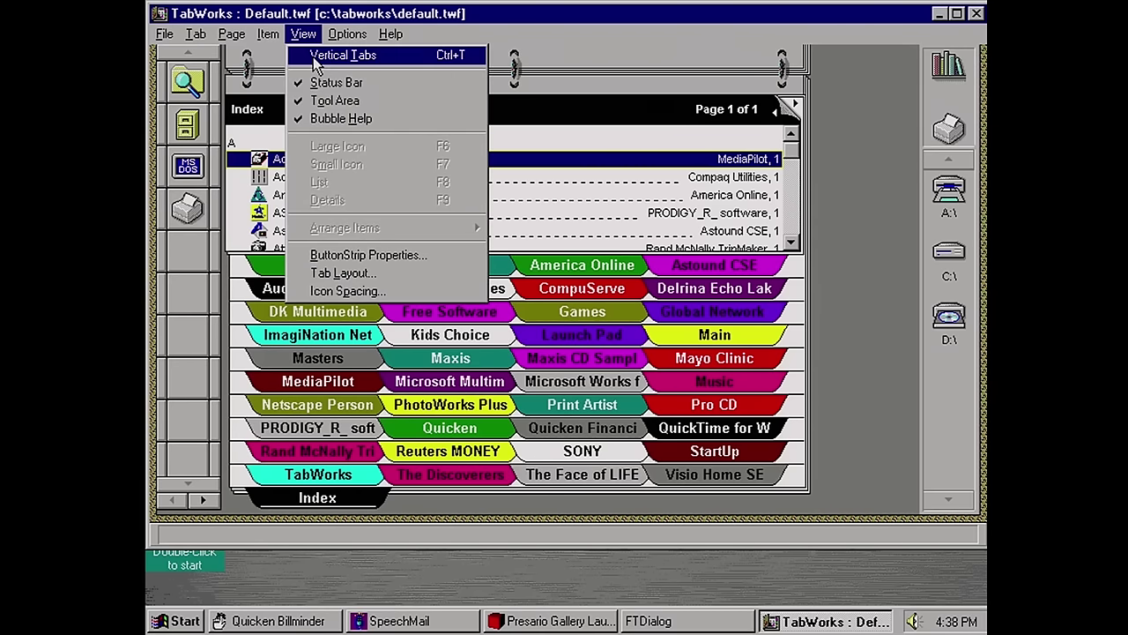
{"action": "left_click", "coordinate": [316, 62]}
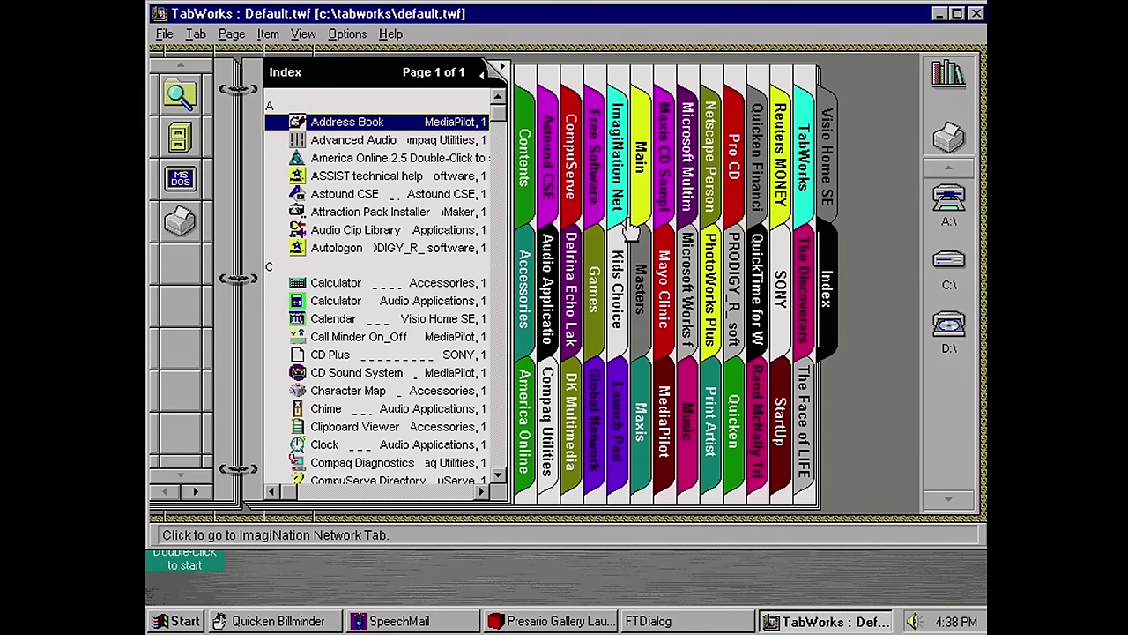
{"action": "left_click", "coordinate": [596, 284]}
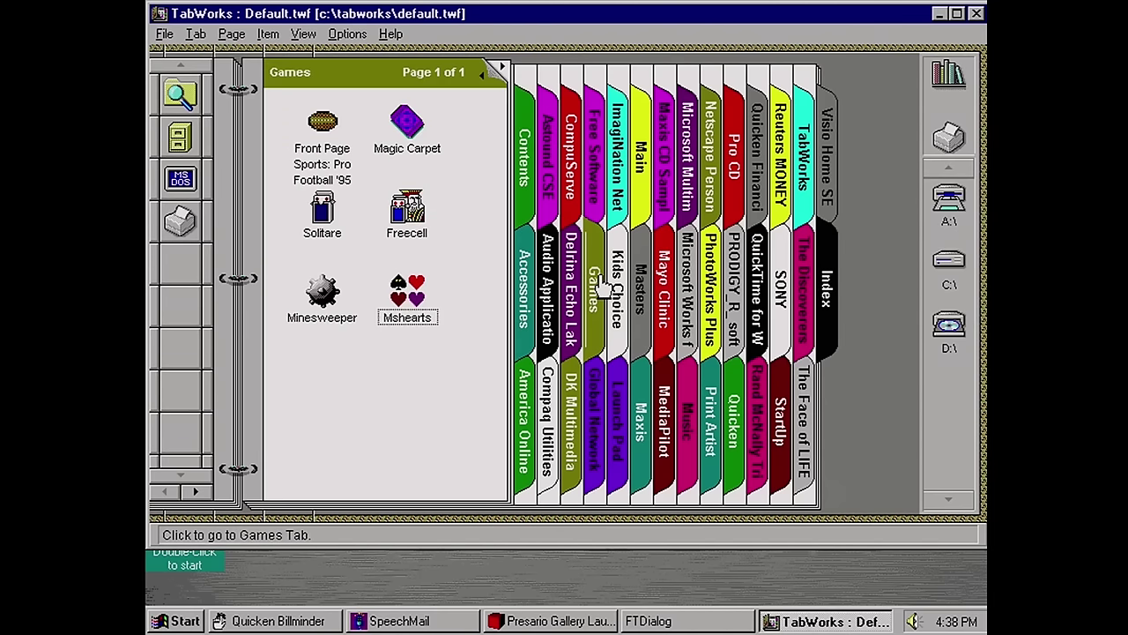
Launch and close Solitaire, then open File Manager on drive C and close it
{"action": "left_click", "coordinate": [336, 234]}
{"action": "double_click", "coordinate": [338, 236]}
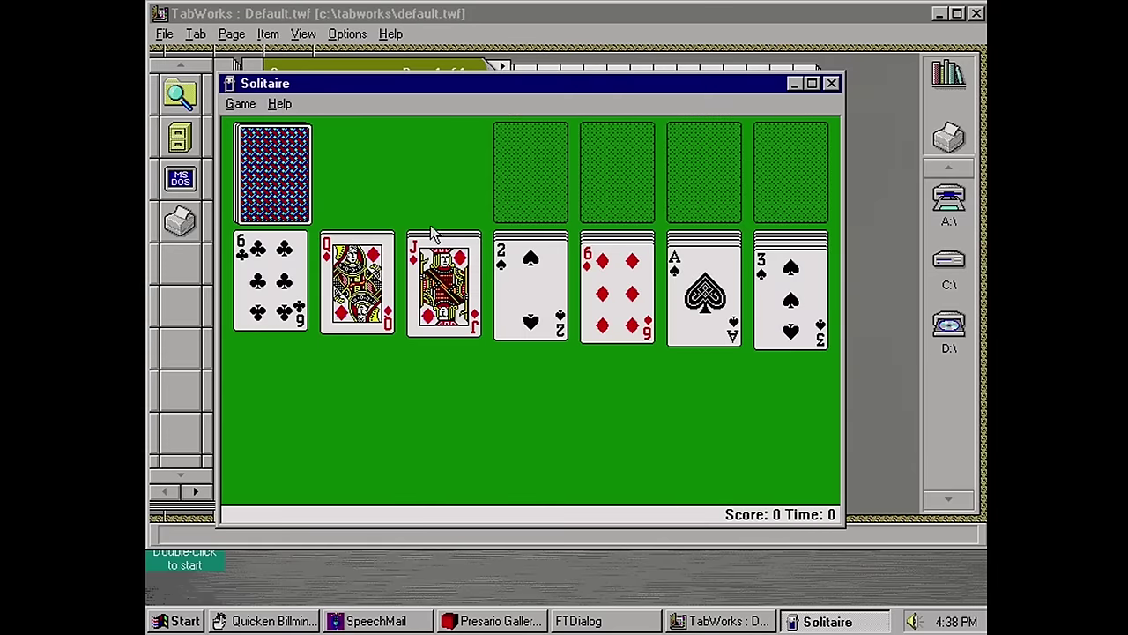
{"action": "left_click", "coordinate": [833, 84]}
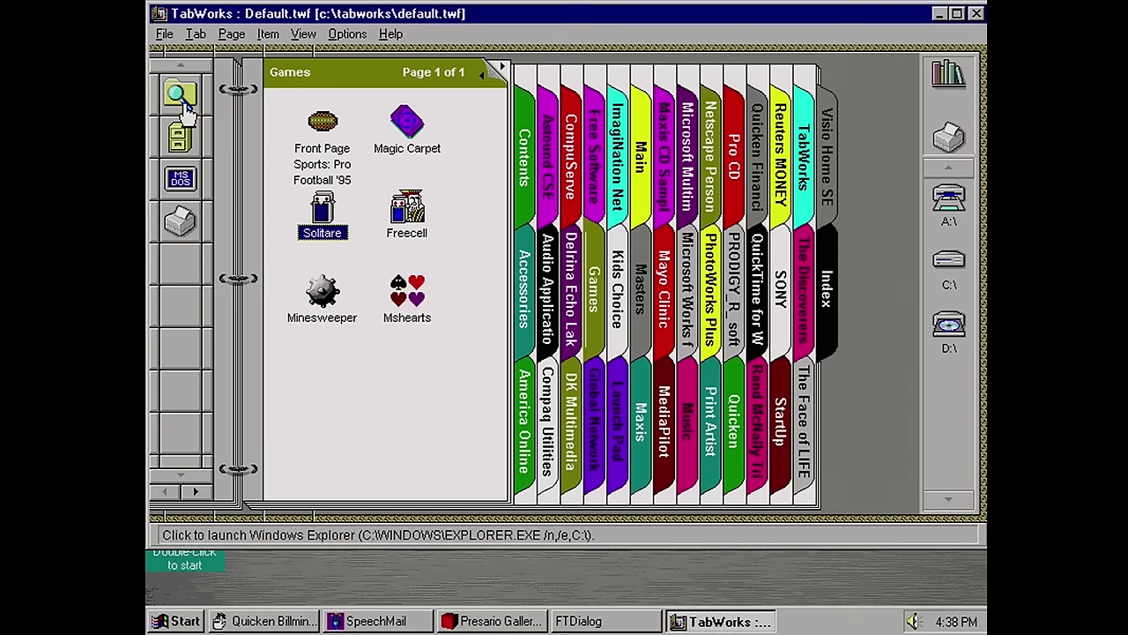
{"action": "left_click", "coordinate": [181, 135]}
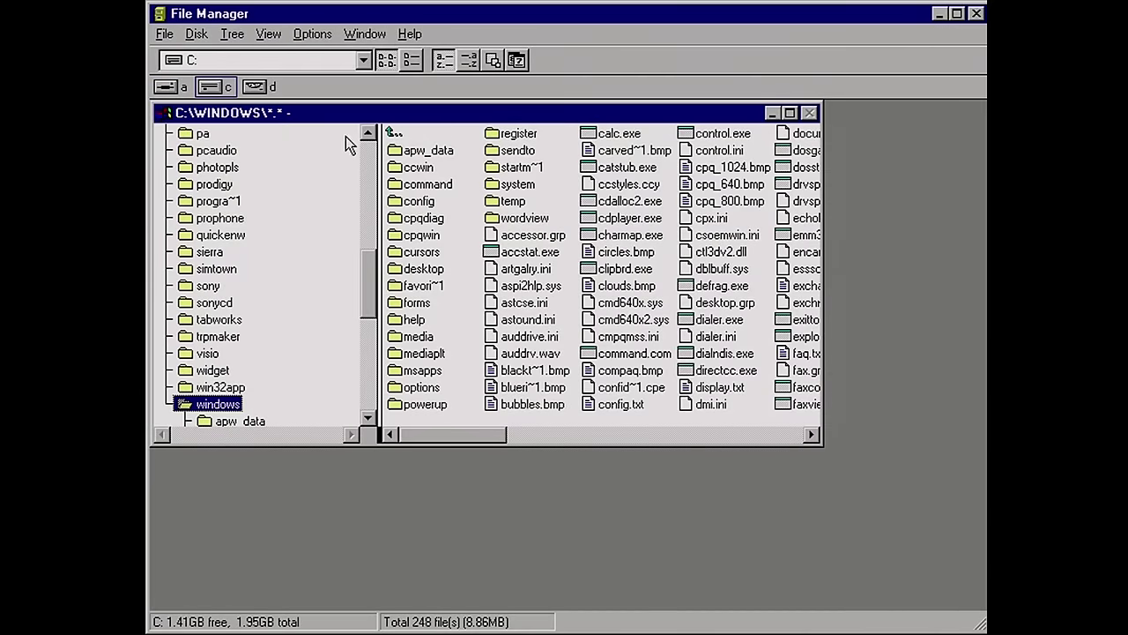
{"action": "left_click", "coordinate": [977, 14]}
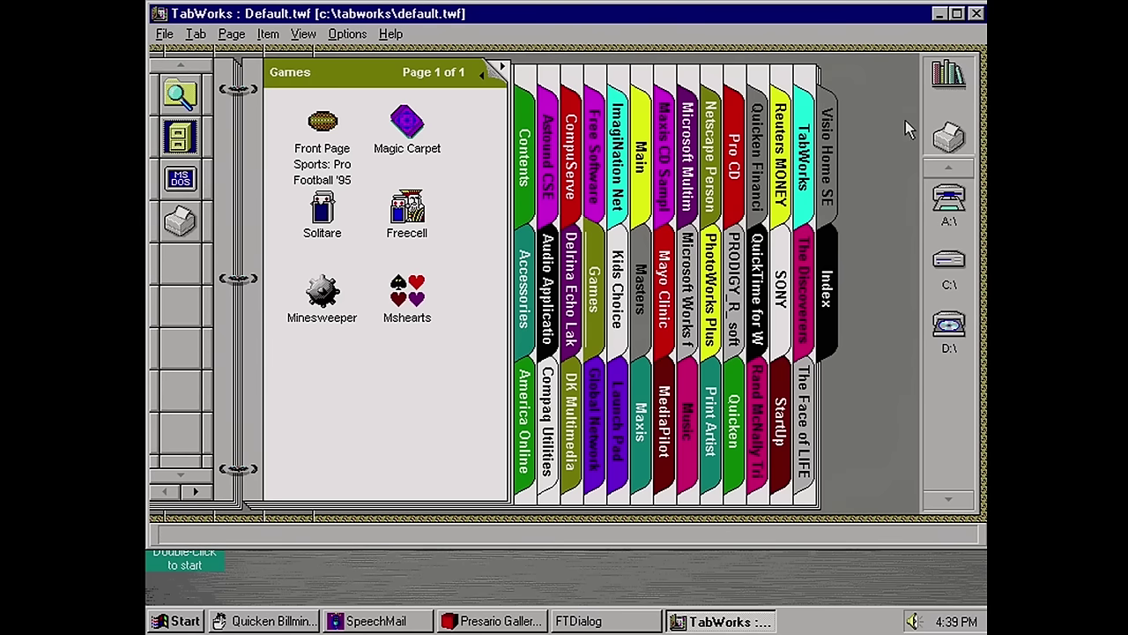
Close TabWorks and attempt to close SpeechMail, dismissing its can't-close message
{"action": "left_click", "coordinate": [977, 14]}
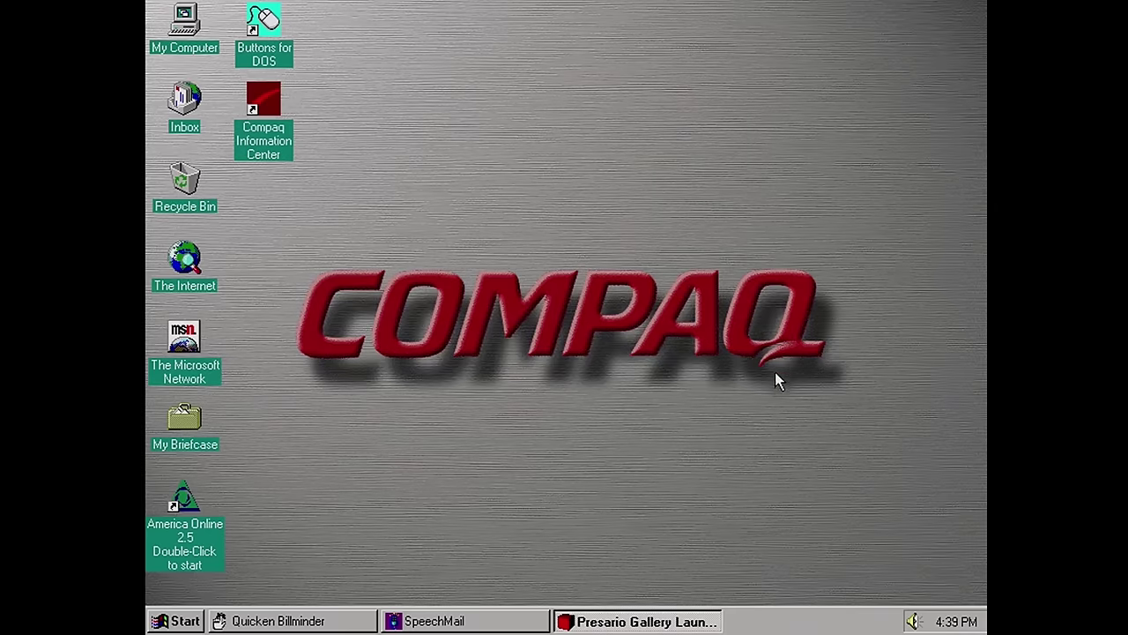
{"action": "left_click", "coordinate": [447, 622]}
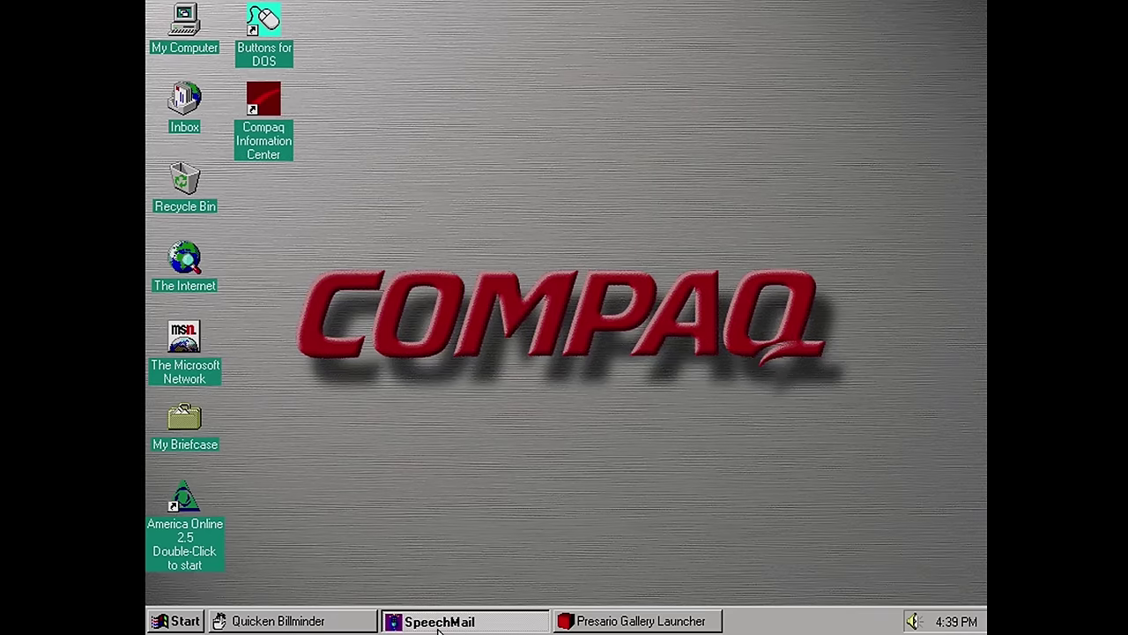
{"action": "right_click", "coordinate": [439, 628]}
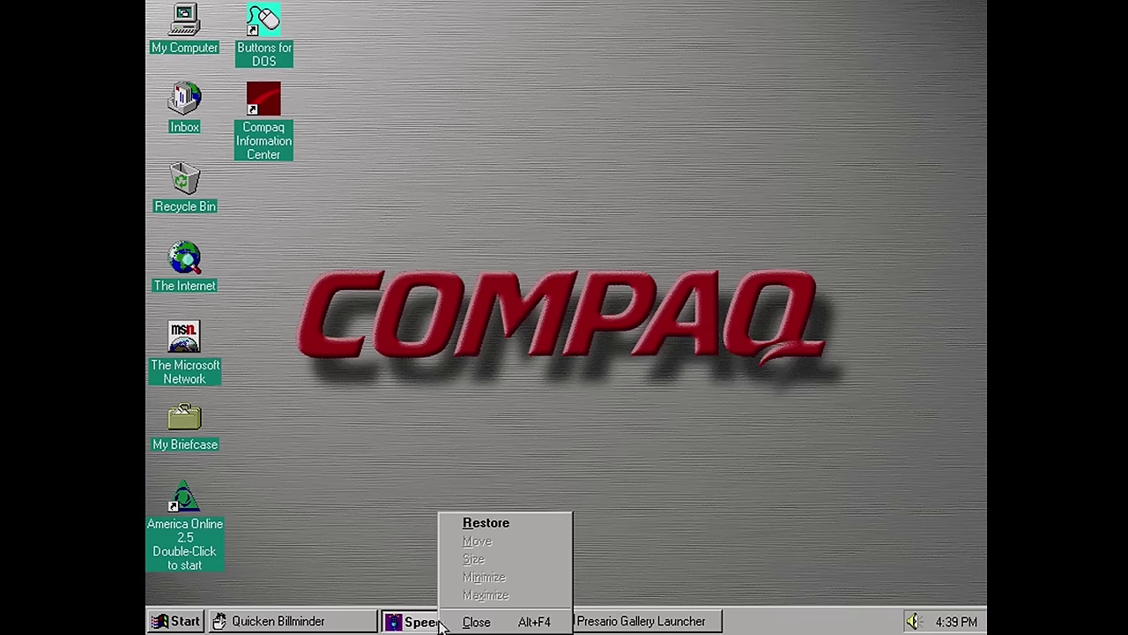
{"action": "left_click", "coordinate": [476, 622]}
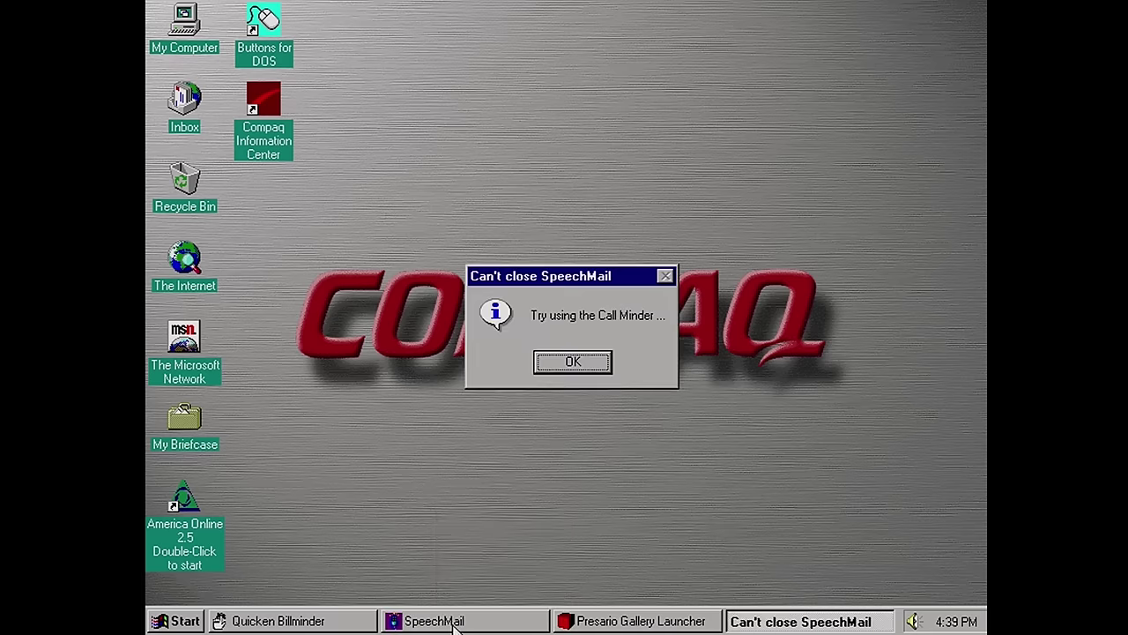
{"action": "left_click", "coordinate": [568, 371]}
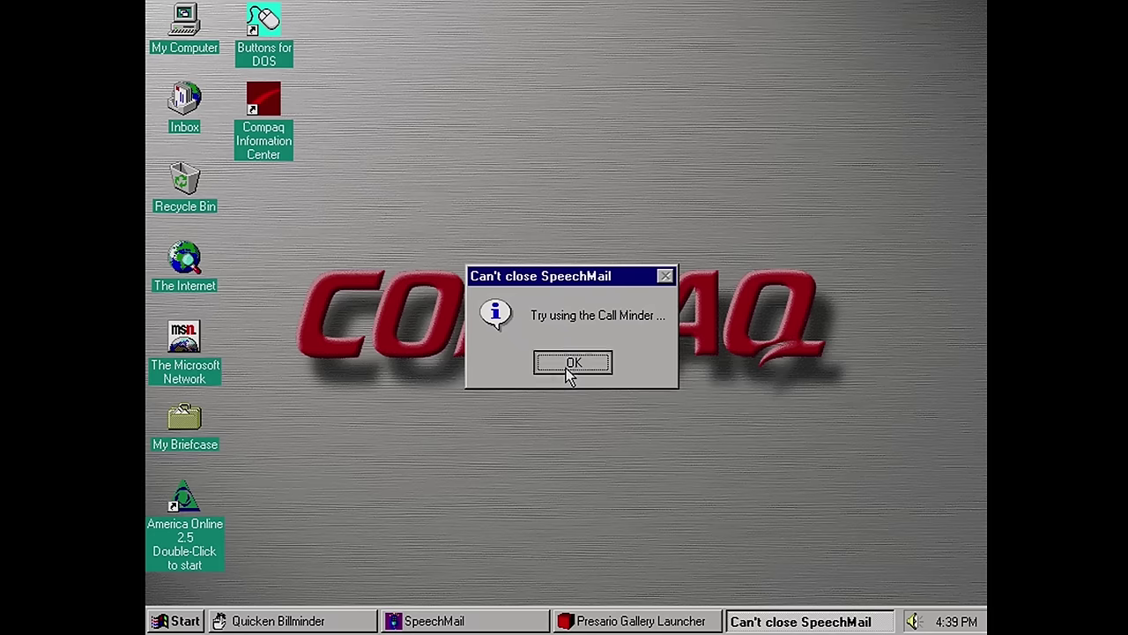
Dismiss the Billminder warning, close Presario Gallery Launcher, and retry closing SpeechMail unsuccessfully
{"action": "left_click", "coordinate": [319, 624]}
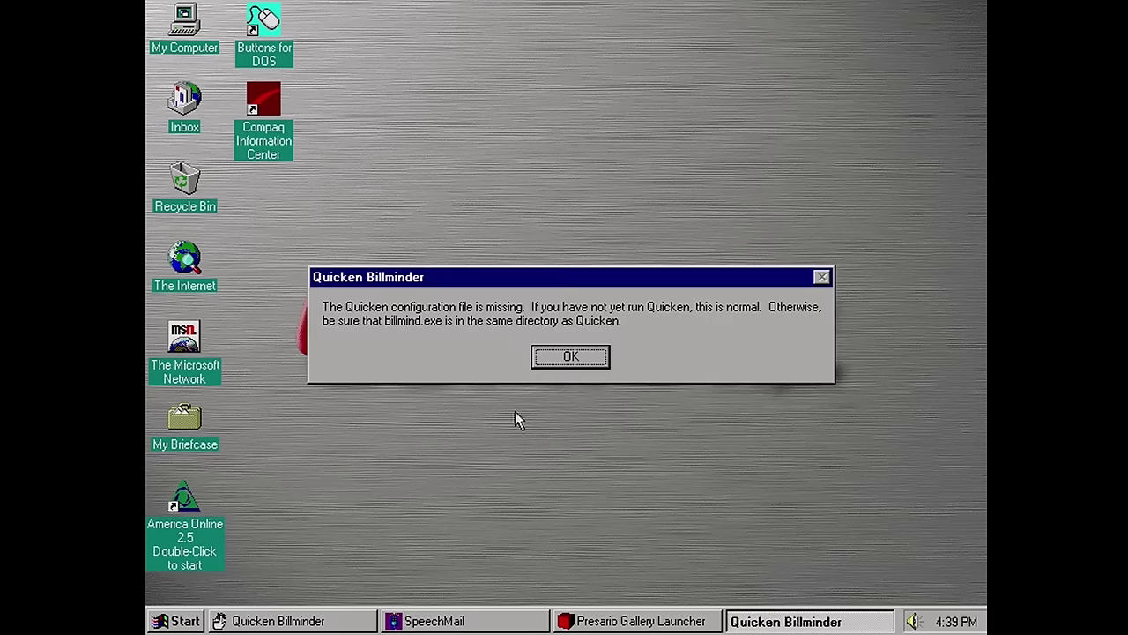
{"action": "left_click", "coordinate": [568, 359]}
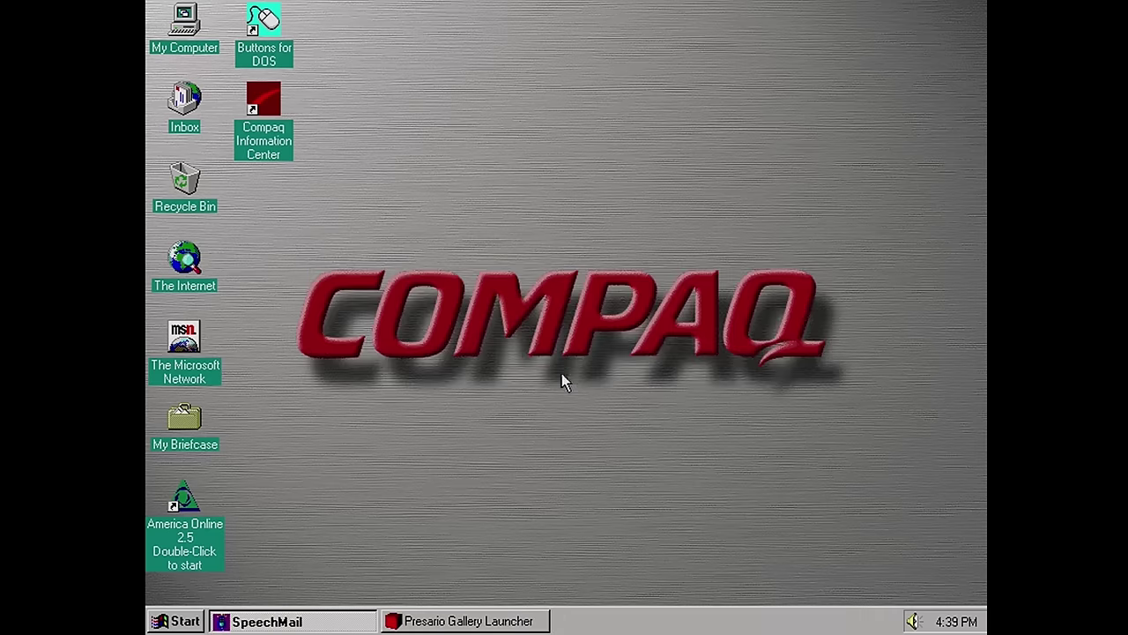
{"action": "right_click", "coordinate": [433, 624]}
{"action": "left_click", "coordinate": [476, 578]}
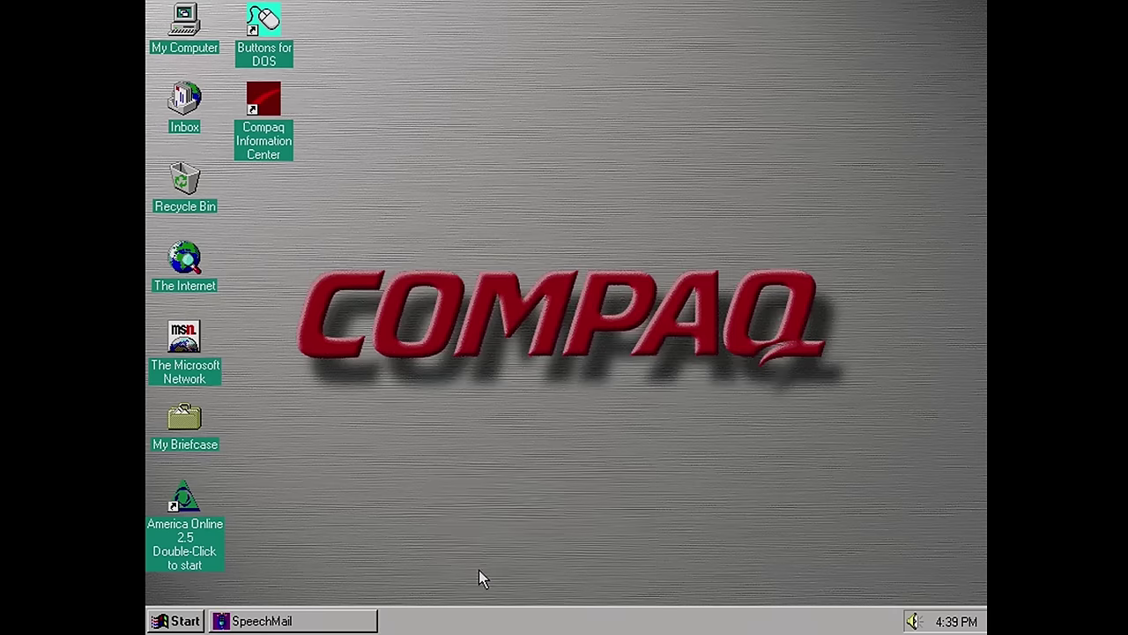
{"action": "right_click", "coordinate": [335, 621]}
{"action": "left_click", "coordinate": [370, 622]}
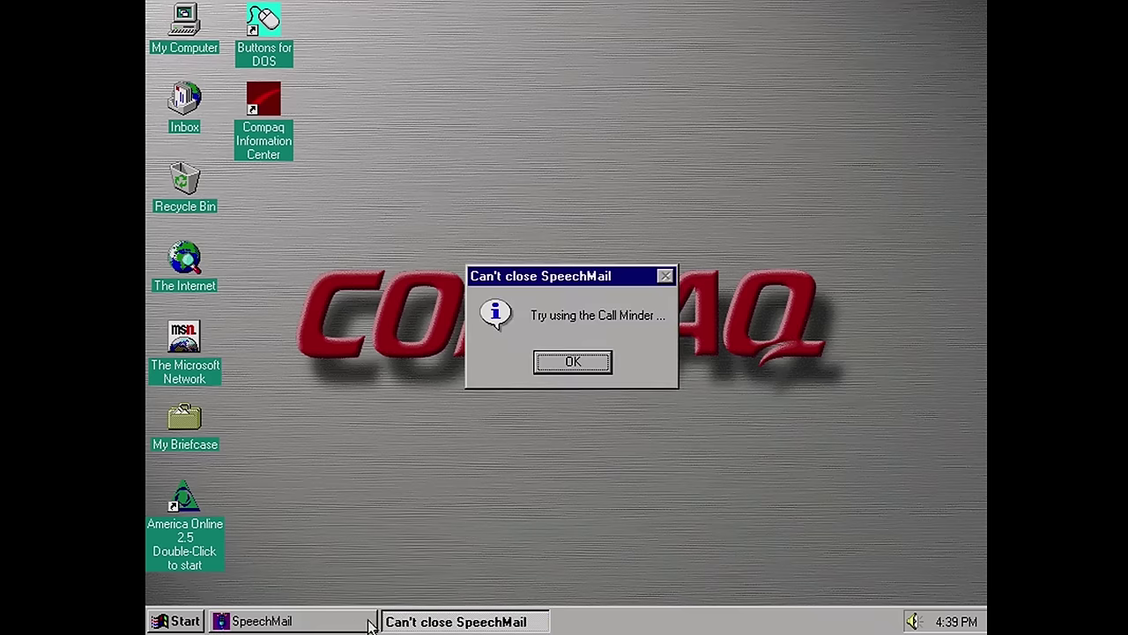
{"action": "left_click", "coordinate": [571, 363]}
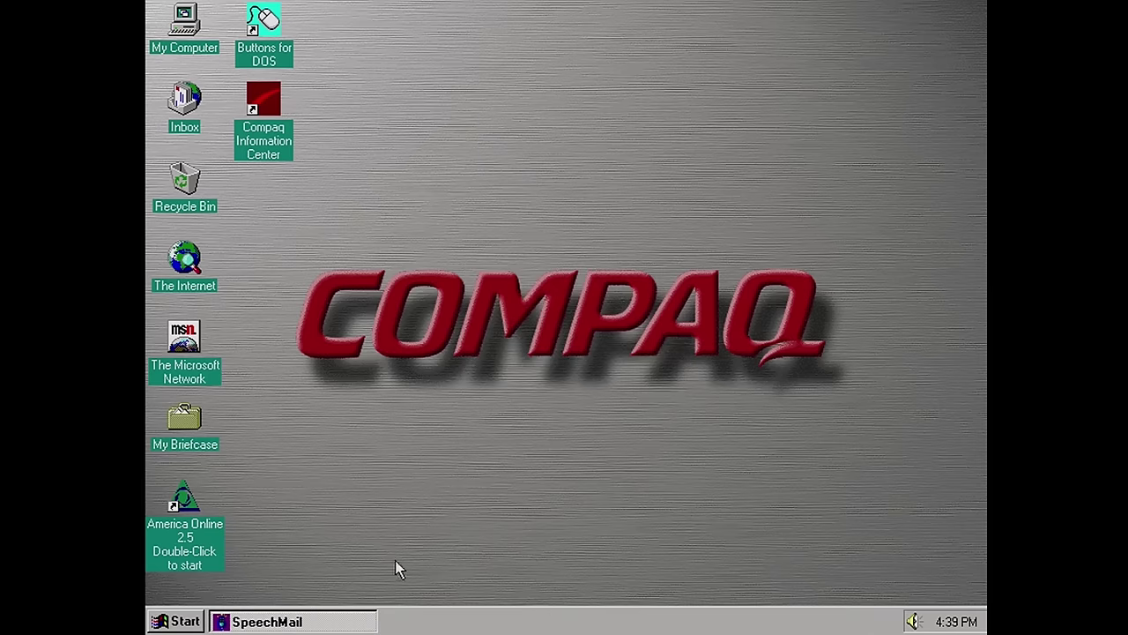
Show Programs > Free Software with Instant Calendar, Key Home Gardener and Lode Runner
{"action": "key", "text": "super"}
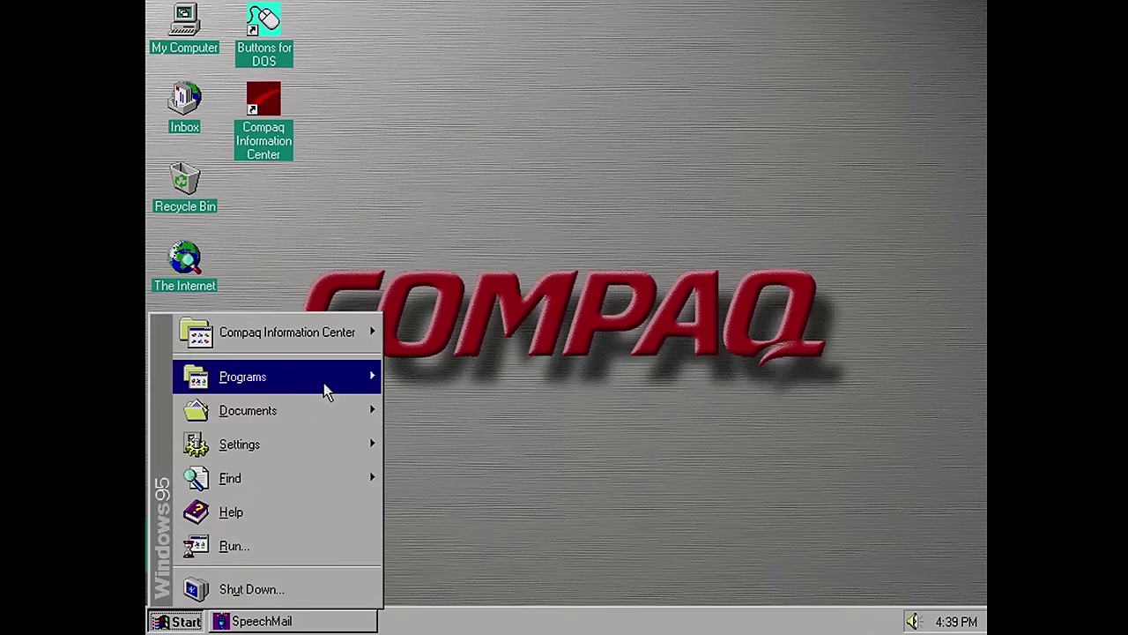
{"action": "mouse_move", "coordinate": [324, 387]}
{"action": "mouse_move", "coordinate": [327, 340]}
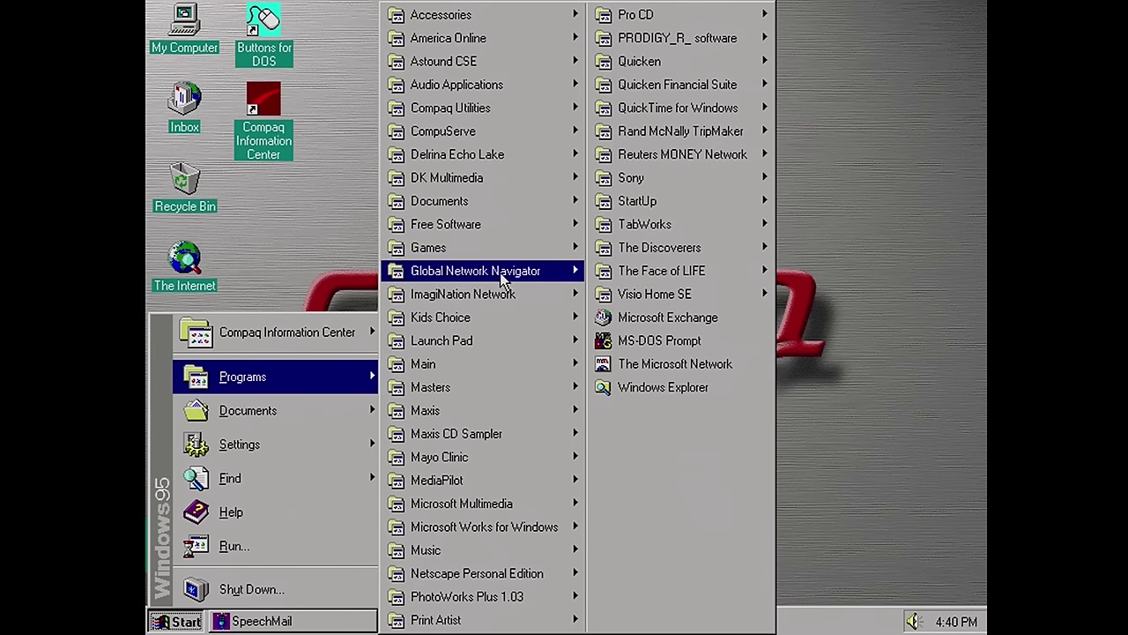
{"action": "mouse_move", "coordinate": [551, 255]}
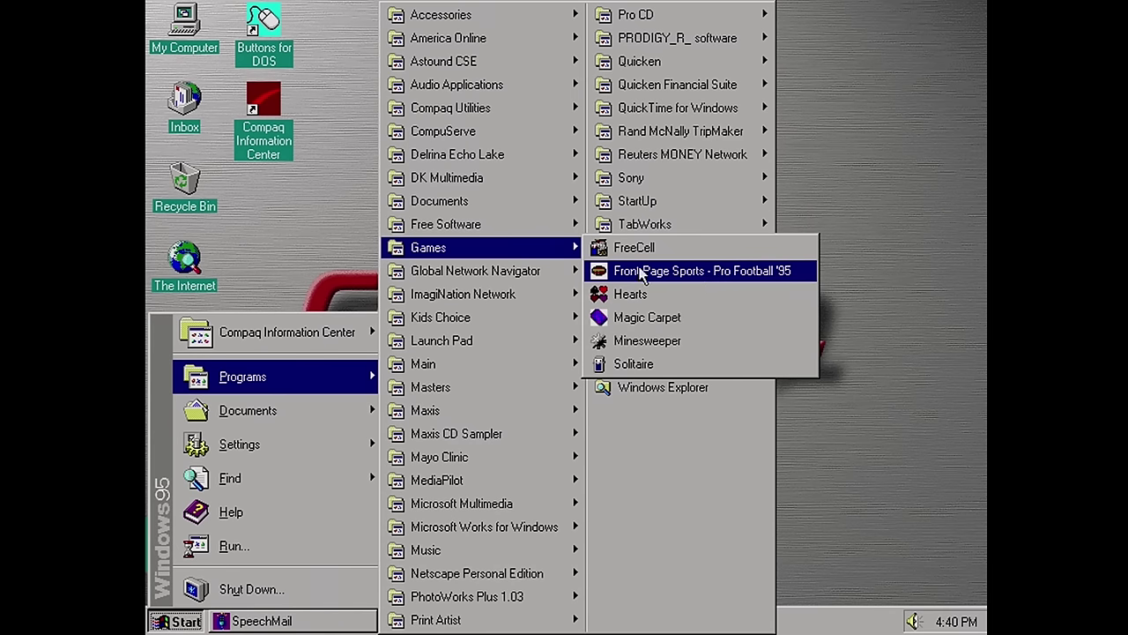
{"action": "mouse_move", "coordinate": [506, 228]}
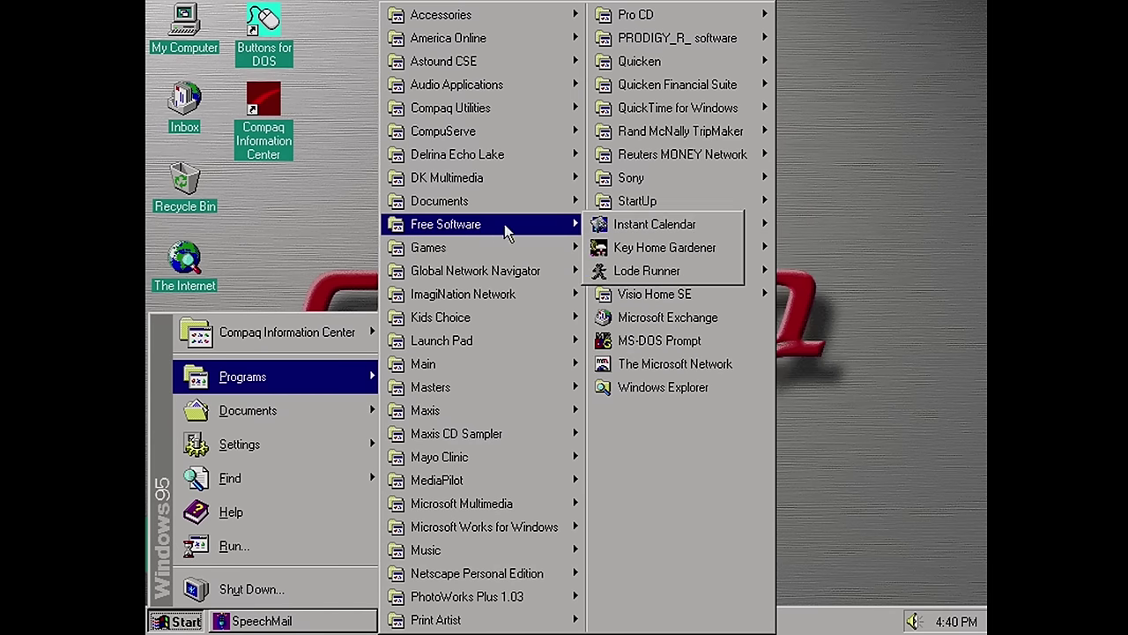
Launch Lode Runner, begin Instant Electronic Registration, then cancel it and close the registration window
{"action": "left_click", "coordinate": [648, 274]}
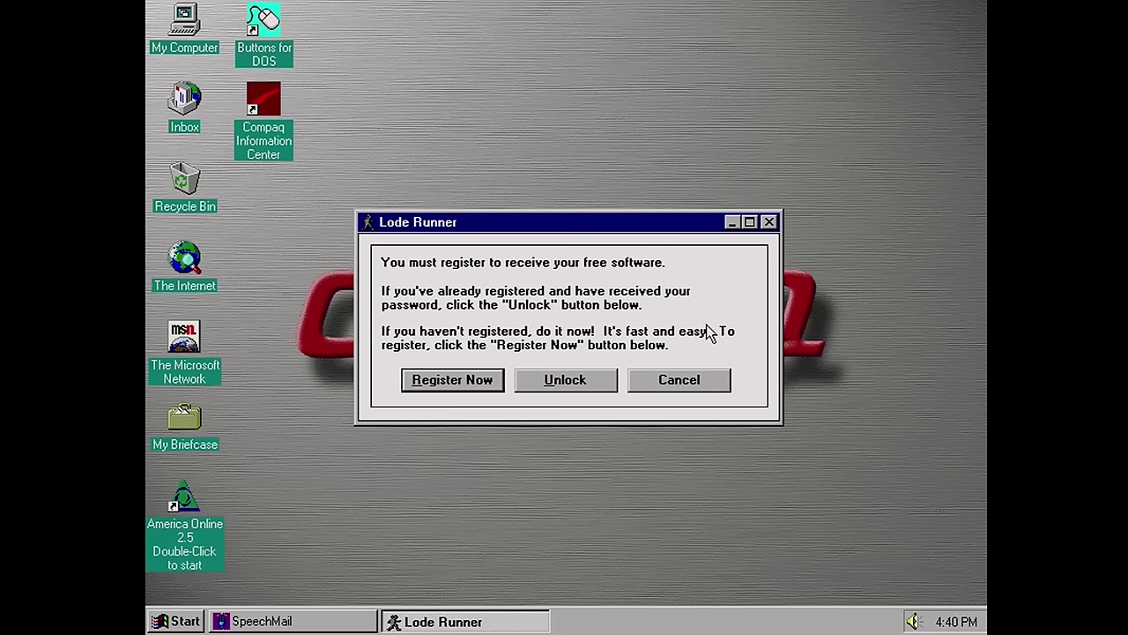
{"action": "left_click", "coordinate": [464, 387]}
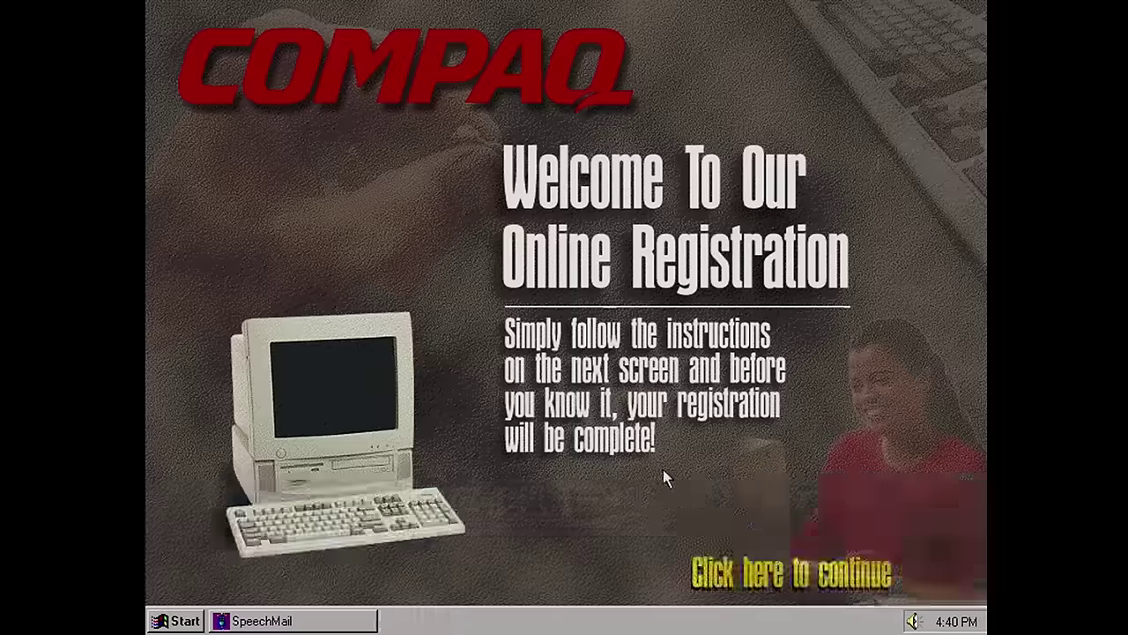
{"action": "left_click", "coordinate": [742, 584]}
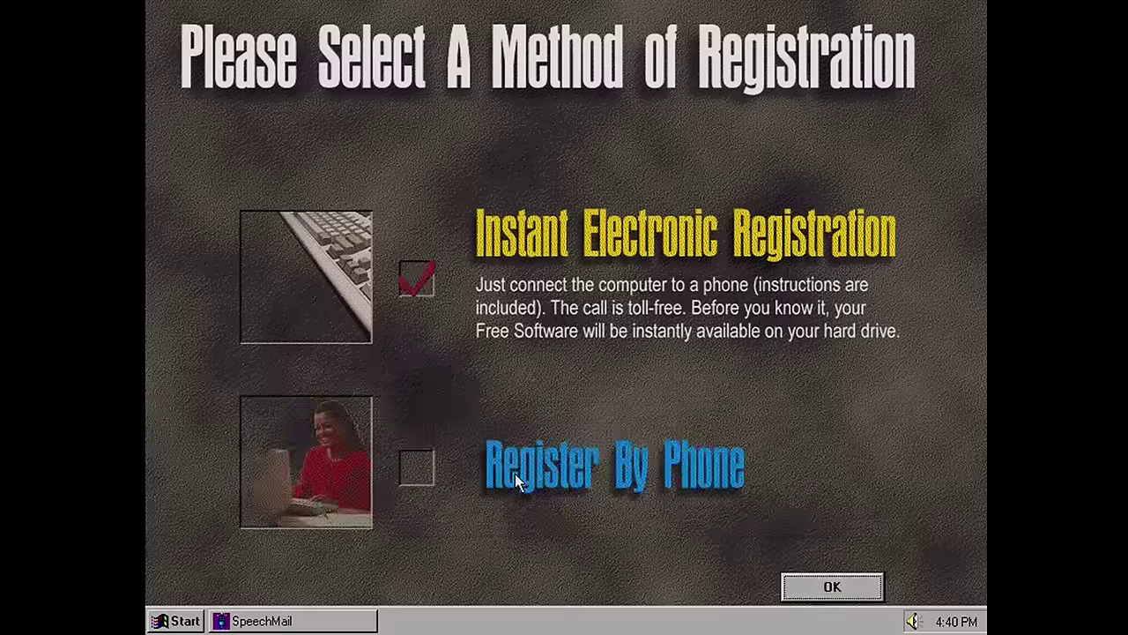
{"action": "left_click", "coordinate": [793, 584]}
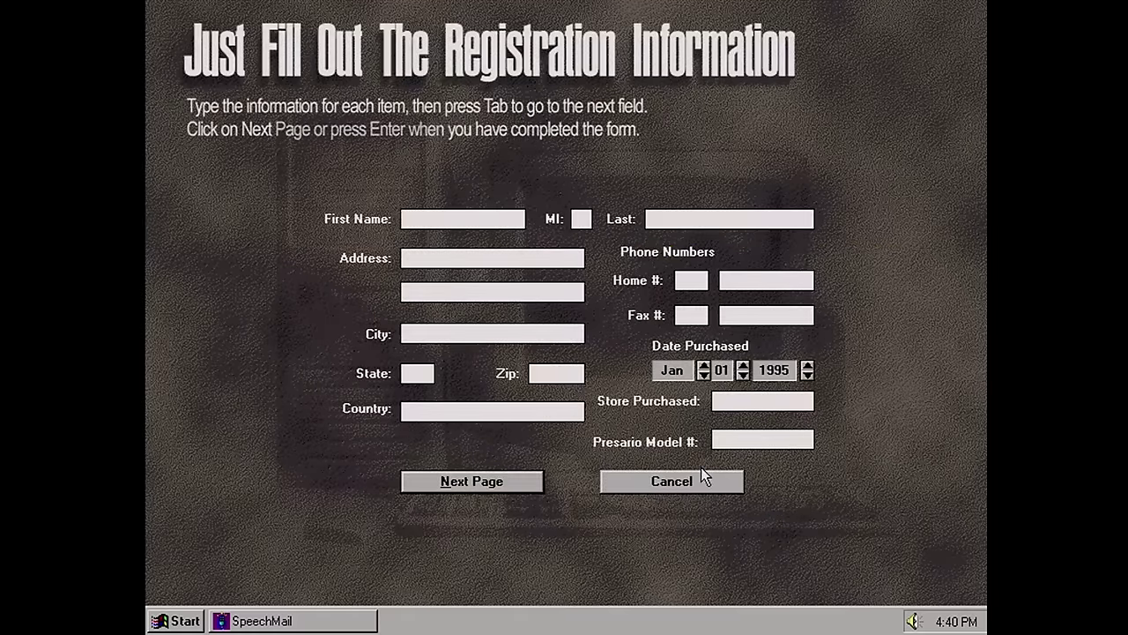
{"action": "left_click", "coordinate": [662, 482]}
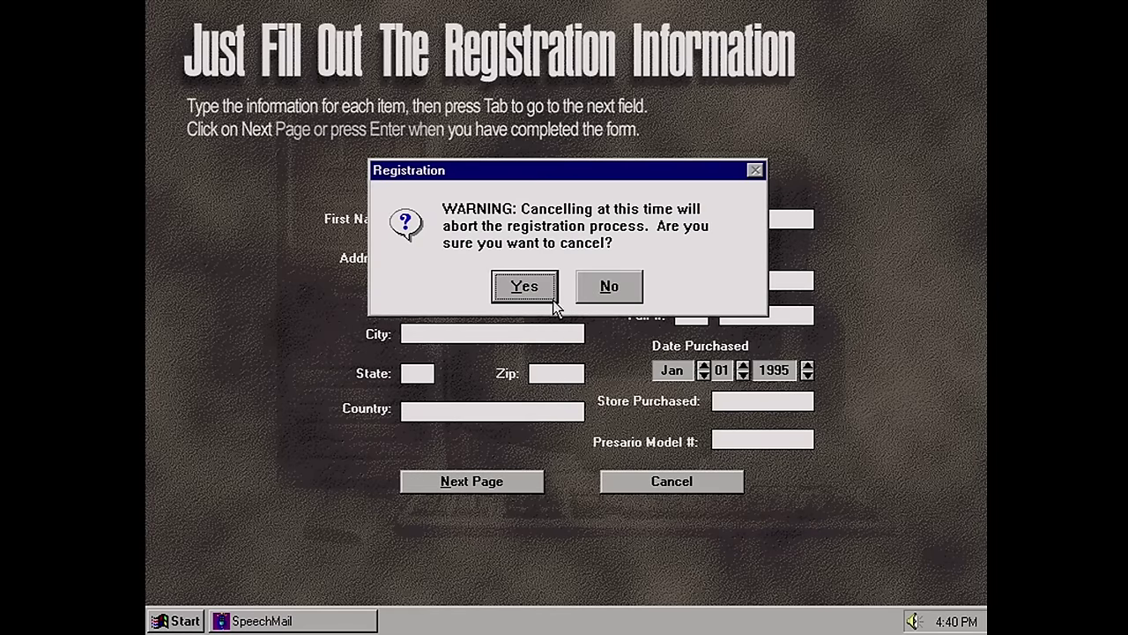
{"action": "left_click", "coordinate": [522, 286]}
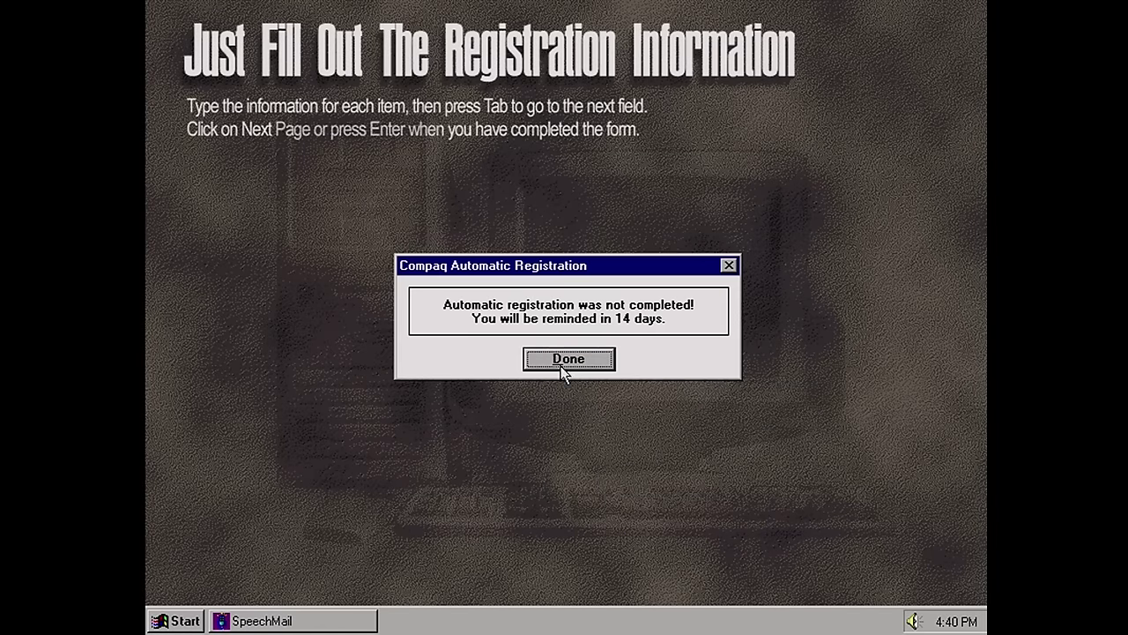
{"action": "left_click", "coordinate": [561, 366]}
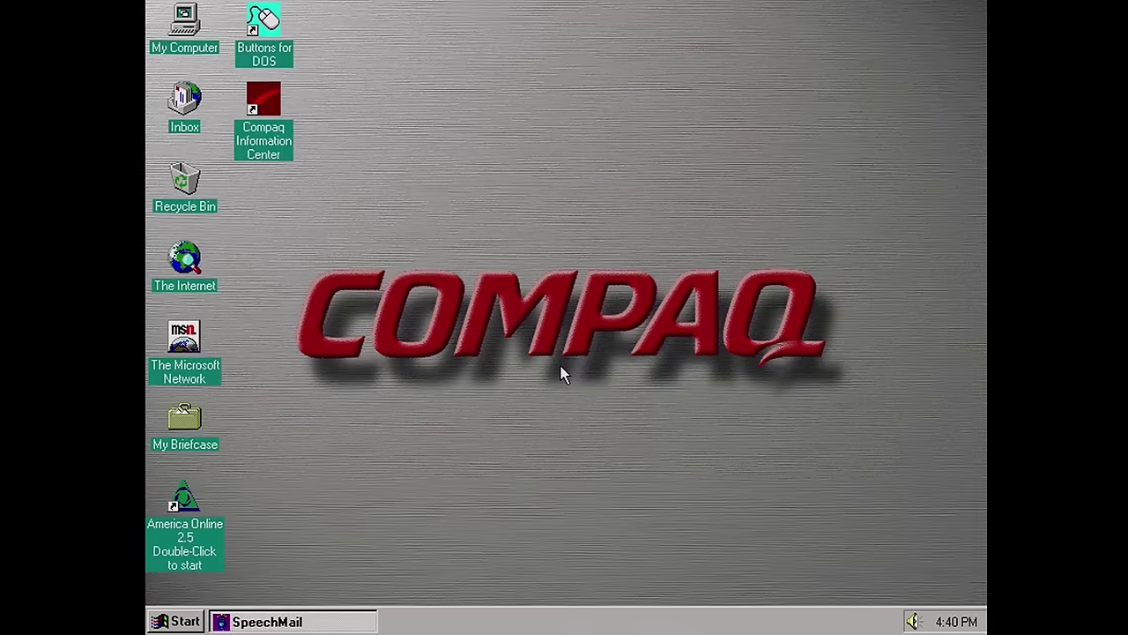
Launch Lode Runner from the Free Software group and choose to unlock it
{"action": "left_click", "coordinate": [168, 623]}
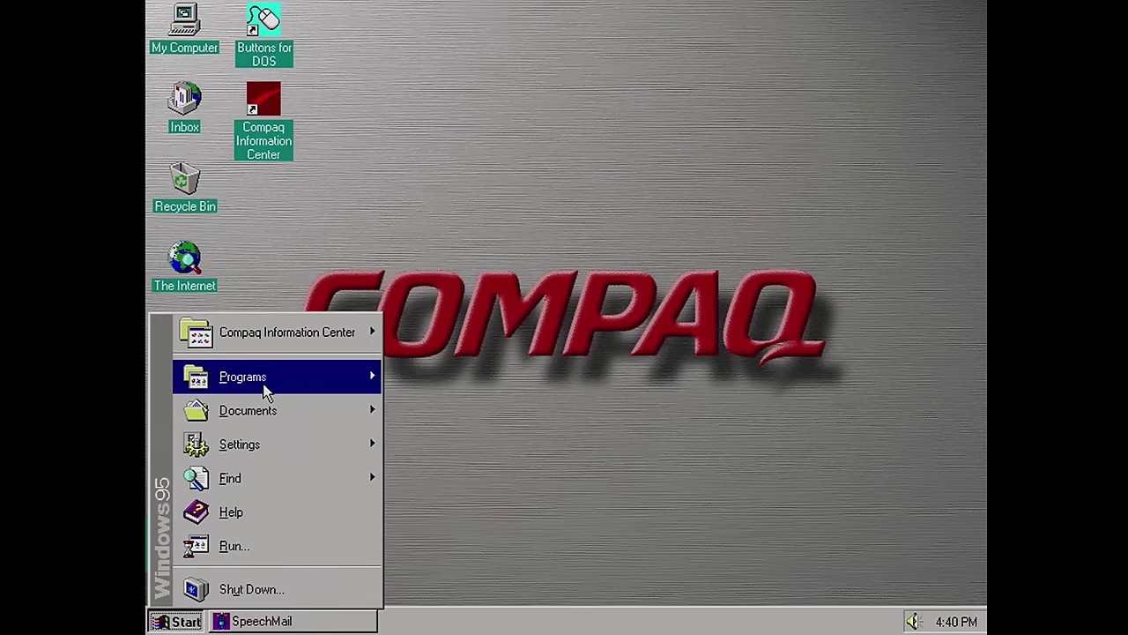
{"action": "mouse_move", "coordinate": [266, 390]}
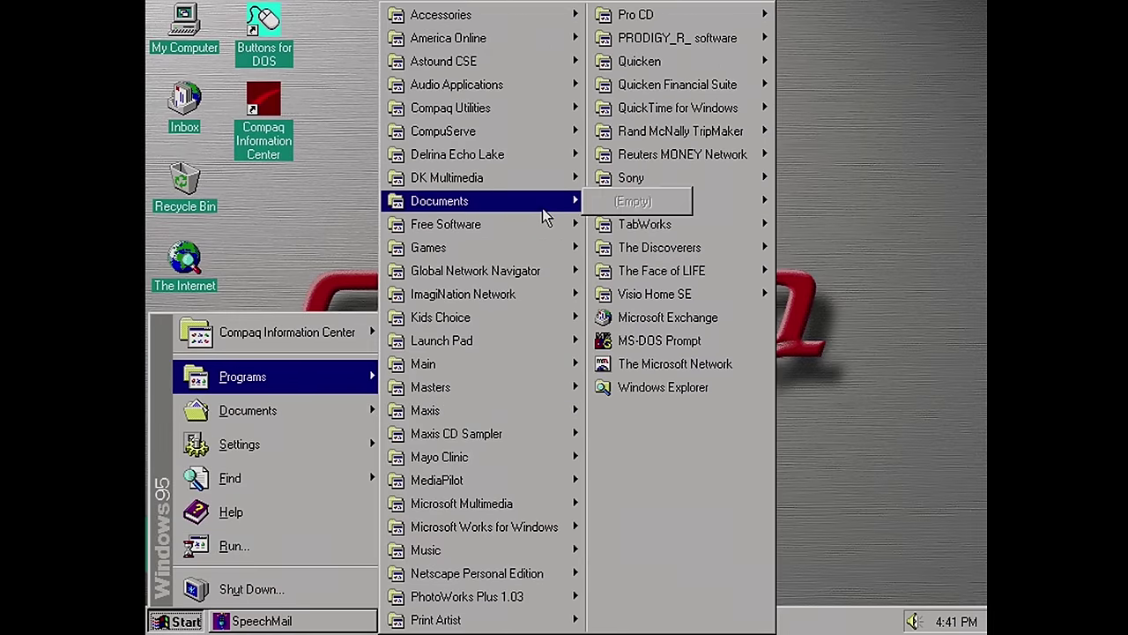
{"action": "mouse_move", "coordinate": [556, 228]}
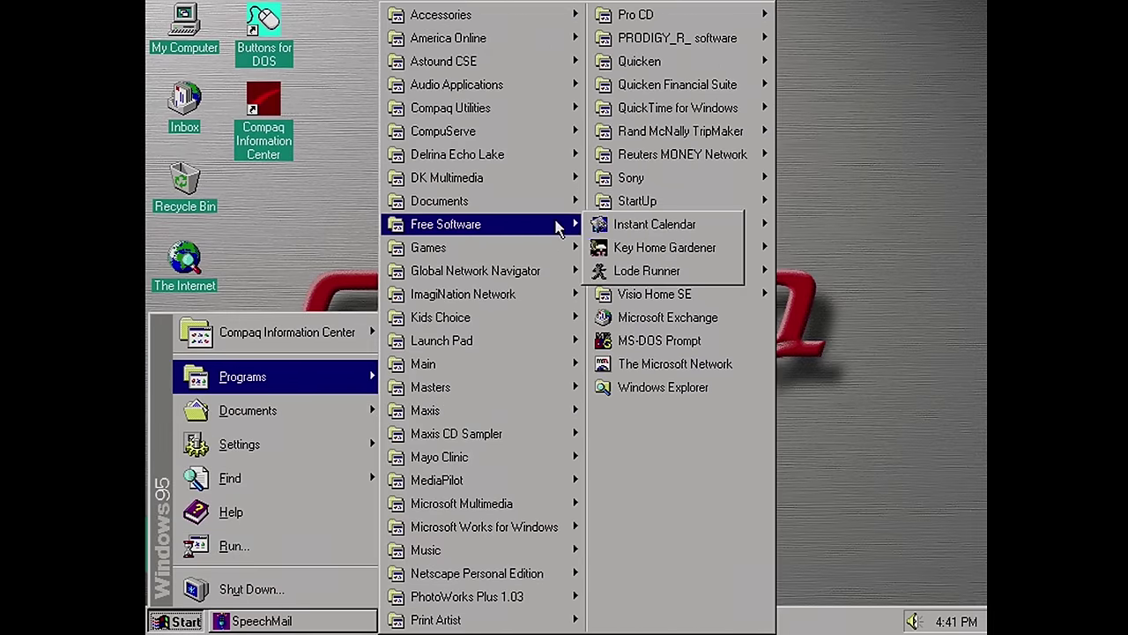
{"action": "left_click", "coordinate": [625, 274]}
{"action": "left_click", "coordinate": [585, 378]}
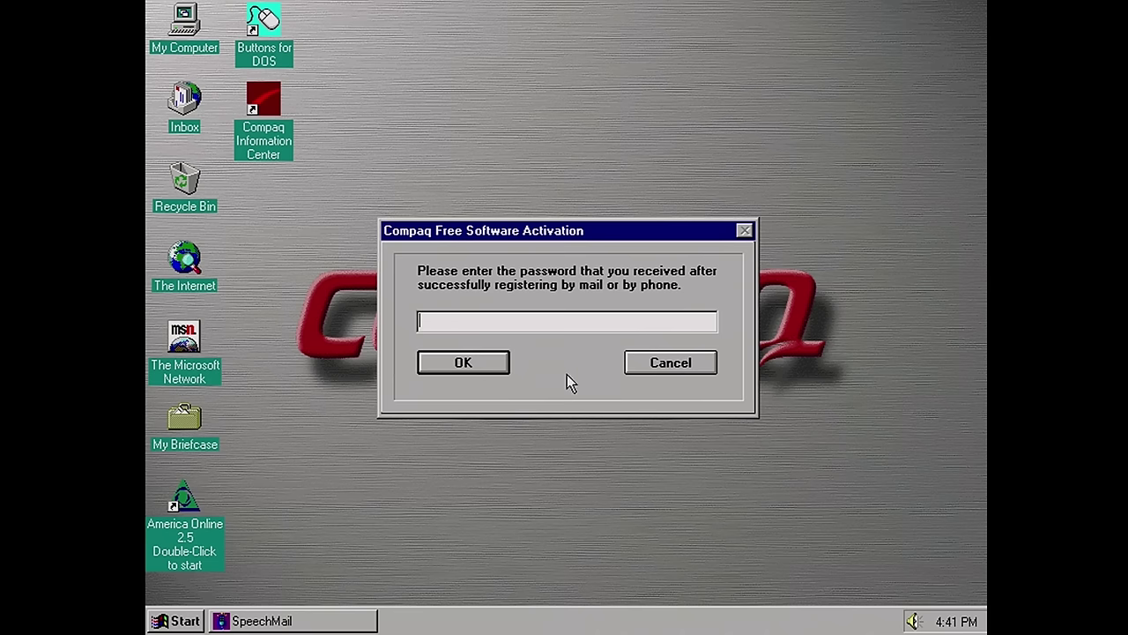
Enter the six-character activation password, correcting a too-short first attempt
{"action": "type", "text": "1234"}
{"action": "key", "text": "Return"}
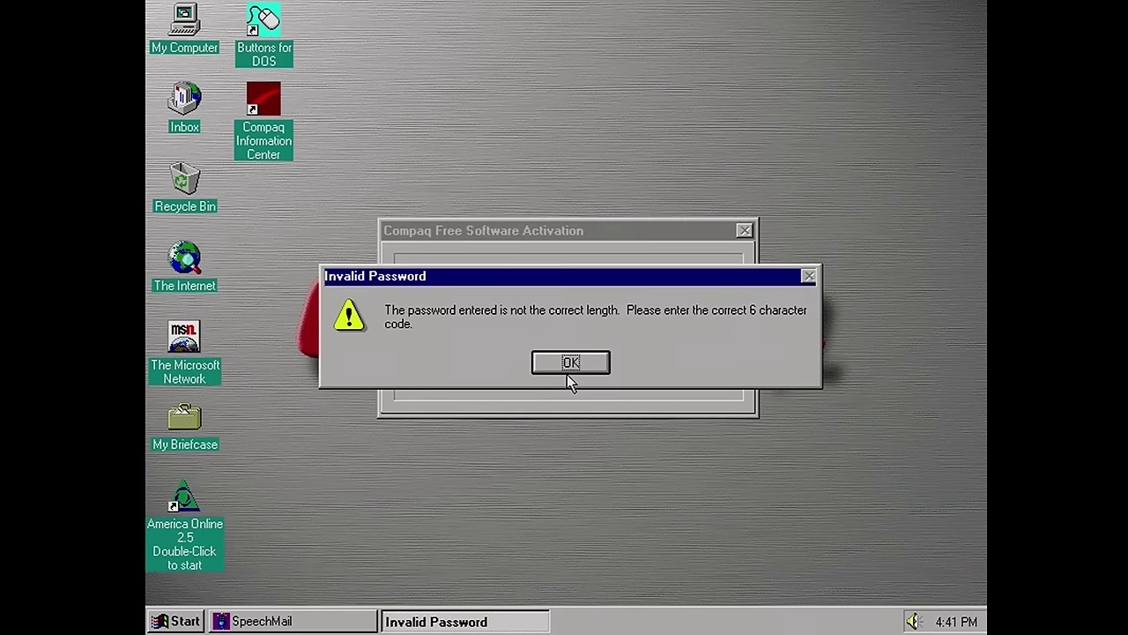
{"action": "key", "text": "Return"}
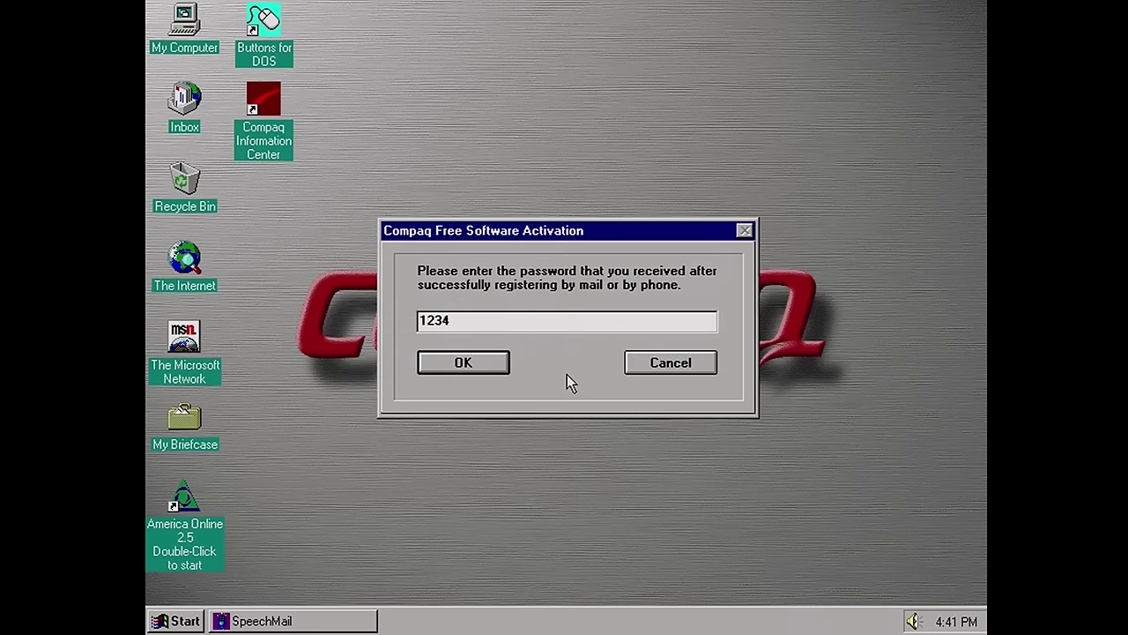
{"action": "type", "text": "56"}
{"action": "key", "text": "Return"}
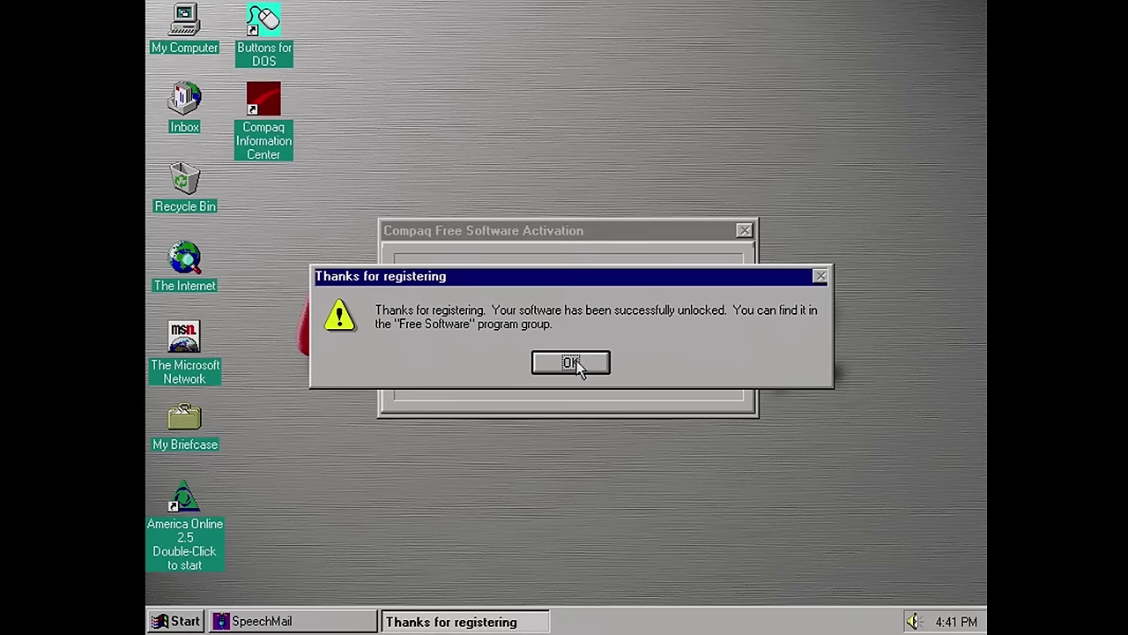
Acknowledge the successful unlock and start Lode Runner from the Free Software group
{"action": "left_click", "coordinate": [573, 362]}
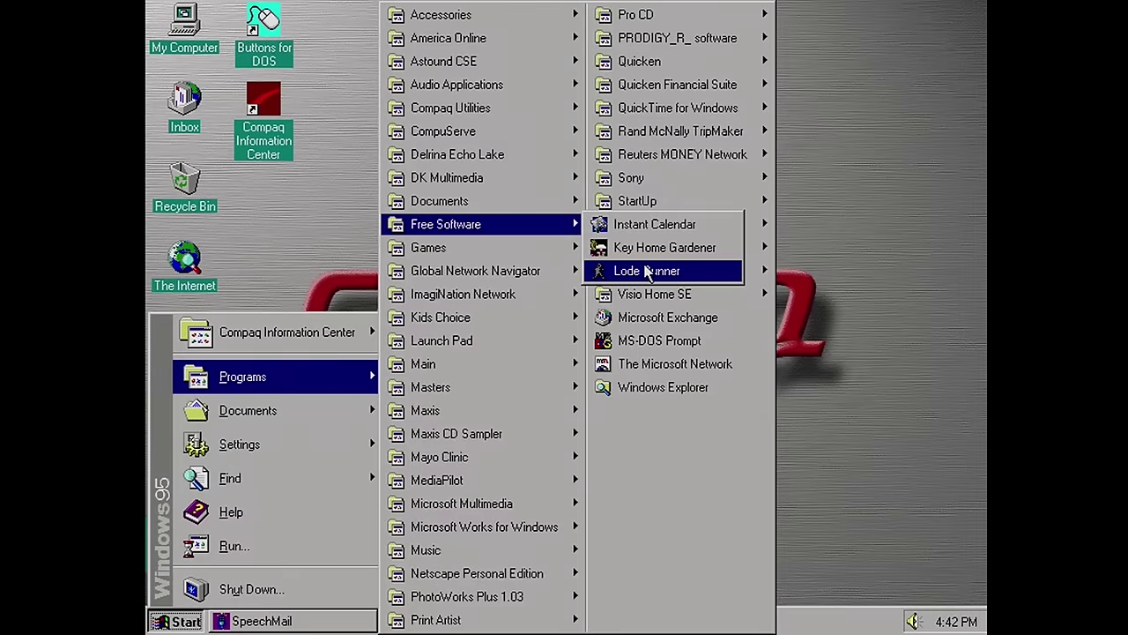
{"action": "left_click", "coordinate": [657, 270]}
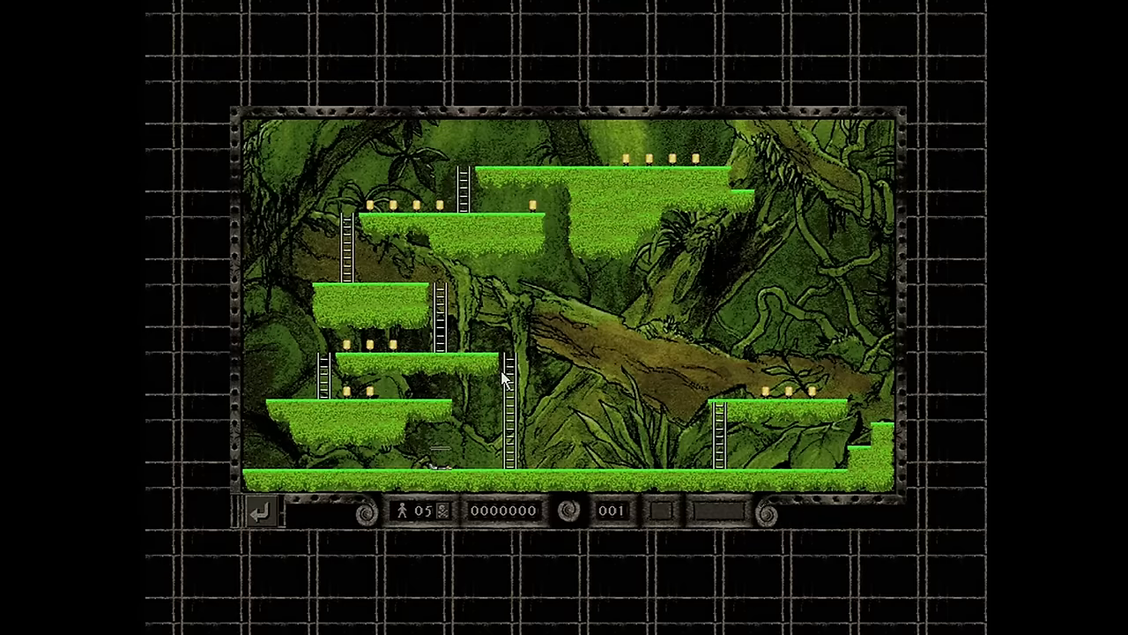
Run and climb ladders through level 001, collecting gold to raise the score to 8
{"action": "key", "text": "Left"}
{"action": "key", "text": "Right"}
{"action": "key", "text": "Up"}
{"action": "key", "text": "Left"}
{"action": "key", "text": "Left"}
{"action": "key", "text": "Left"}
{"action": "key", "text": "Right"}
{"action": "key", "text": "Right"}
{"action": "key", "text": "Right"}
{"action": "key", "text": "Right"}
{"action": "key", "text": "Up"}
{"action": "key", "text": "Up"}
{"action": "key", "text": "Right"}
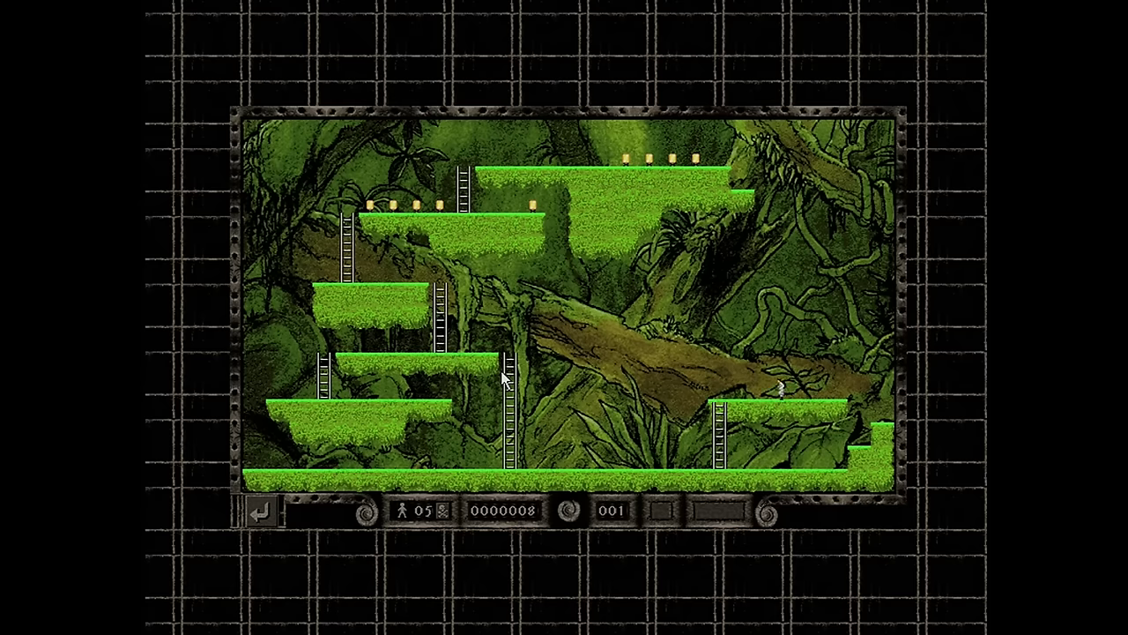
{"action": "key", "text": "Left"}
{"action": "mouse_move", "coordinate": [361, 24]}
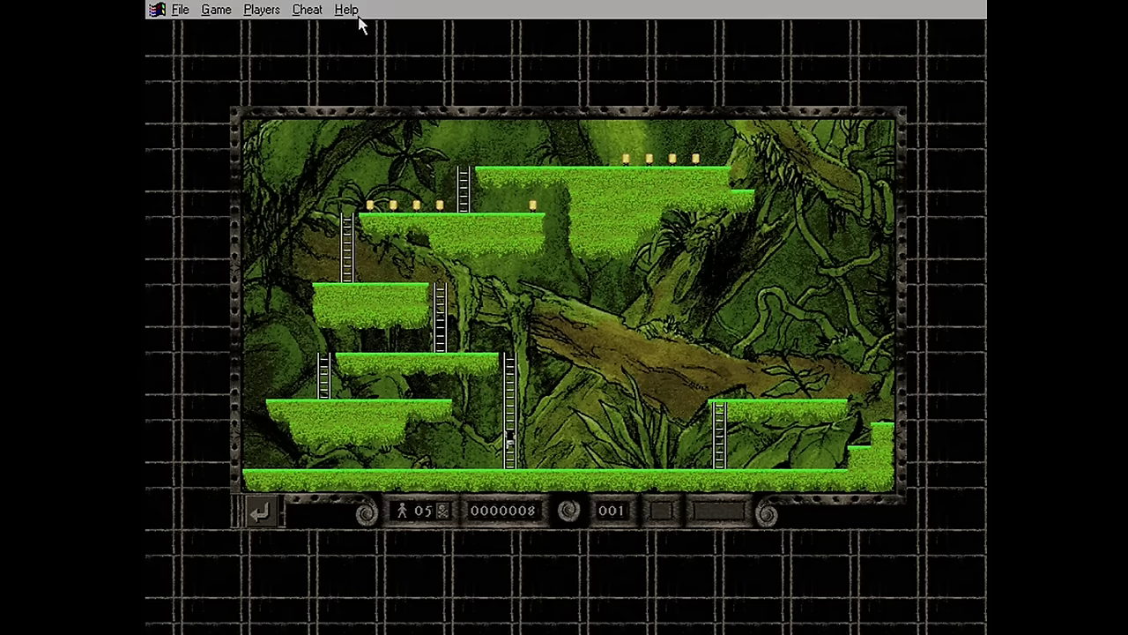
{"action": "left_click", "coordinate": [282, 9]}
{"action": "mouse_move", "coordinate": [294, 13]}
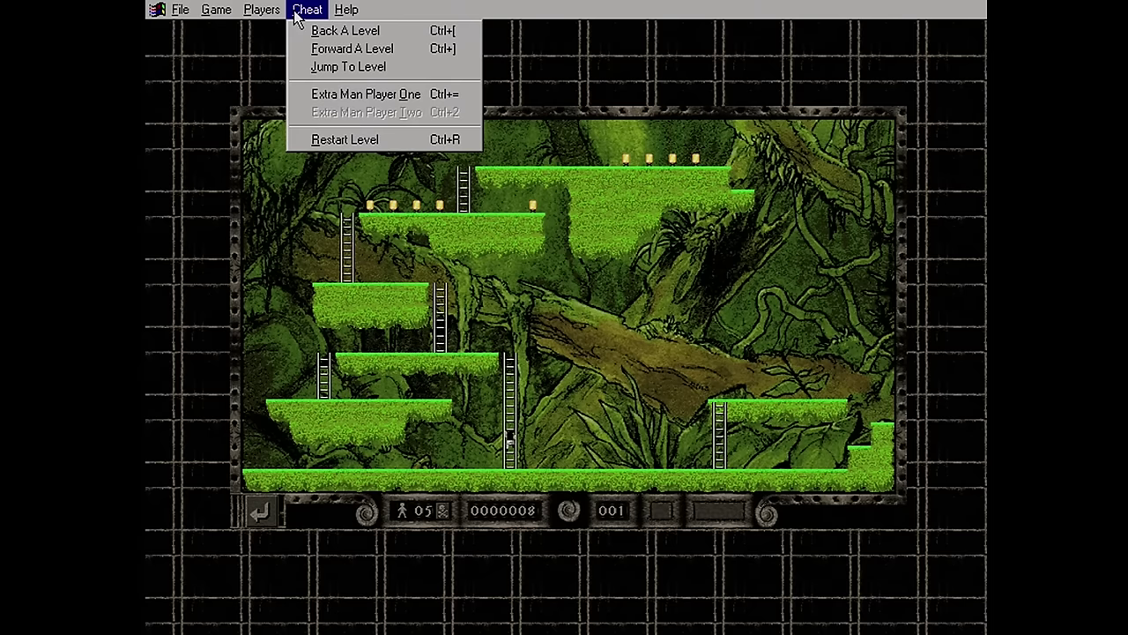
{"action": "mouse_move", "coordinate": [218, 20]}
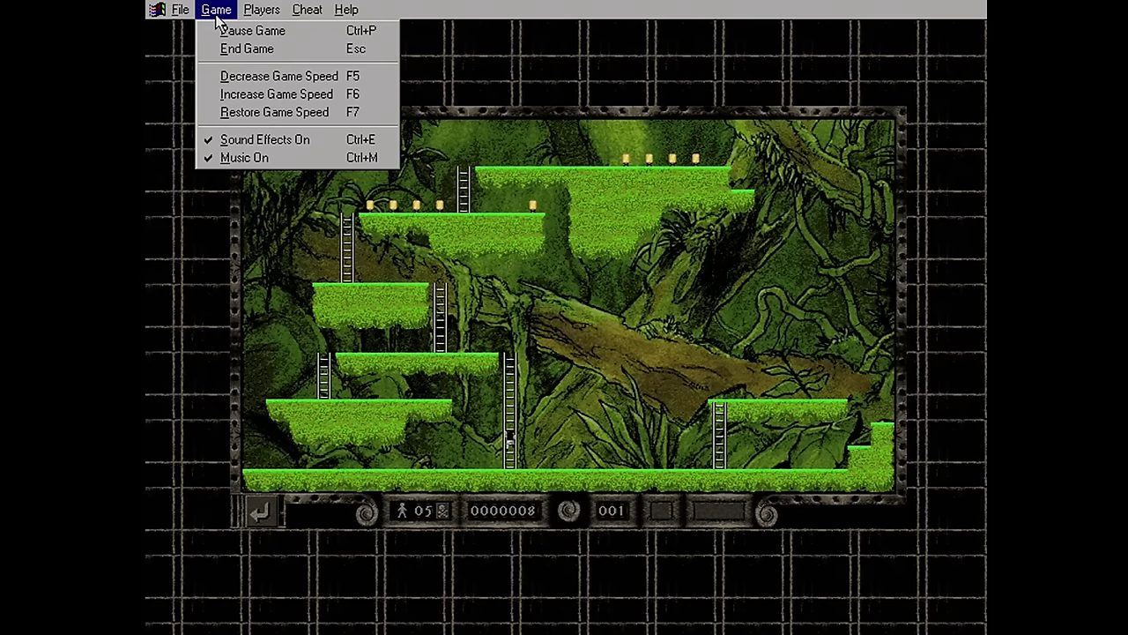
{"action": "left_click", "coordinate": [775, 241]}
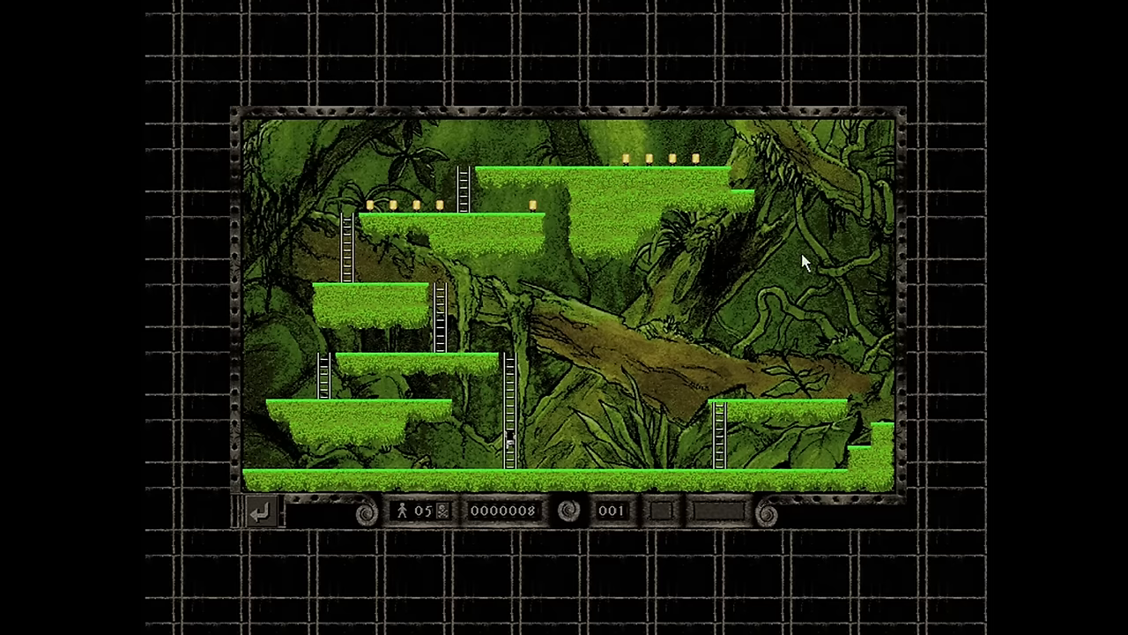
Grab the five coins on the upper-left ledge and four on the top ledge, then head for the exit
{"action": "key", "text": "Left"}
{"action": "key", "text": "Left"}
{"action": "key", "text": "Right"}
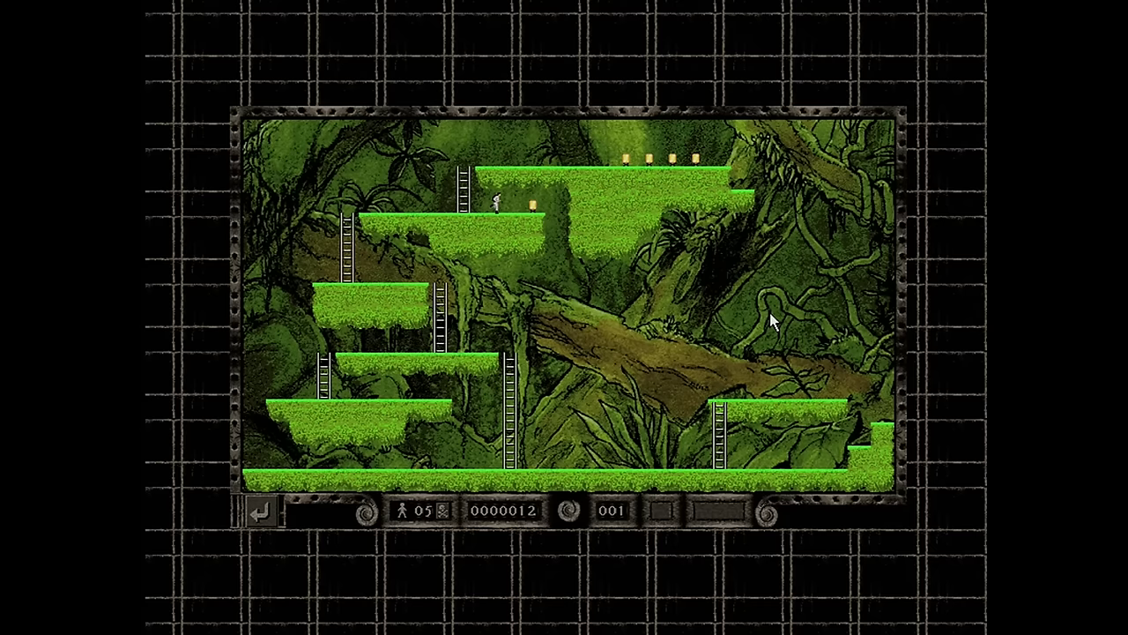
{"action": "key", "text": "Left"}
{"action": "key", "text": "Up"}
{"action": "key", "text": "Right"}
{"action": "key", "text": "Left"}
{"action": "key", "text": "Left"}
{"action": "key", "text": "Left"}
{"action": "key", "text": "Up"}
{"action": "key", "text": "Up"}
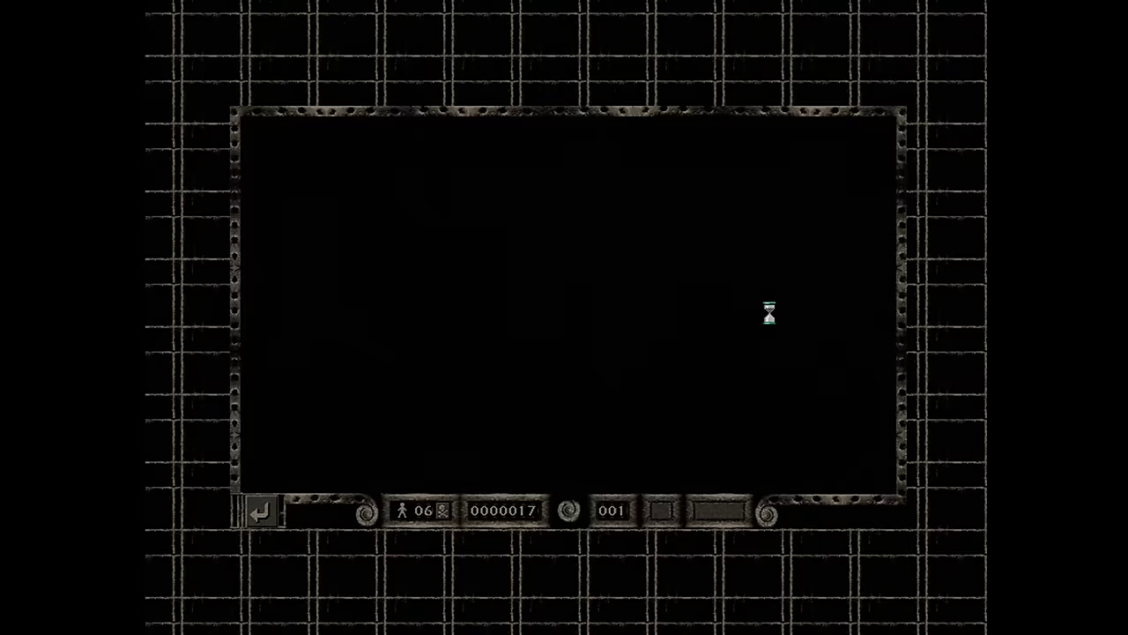
Run right along the grass ledge, digging holes to drop to the ground below
{"action": "key", "text": "Right"}
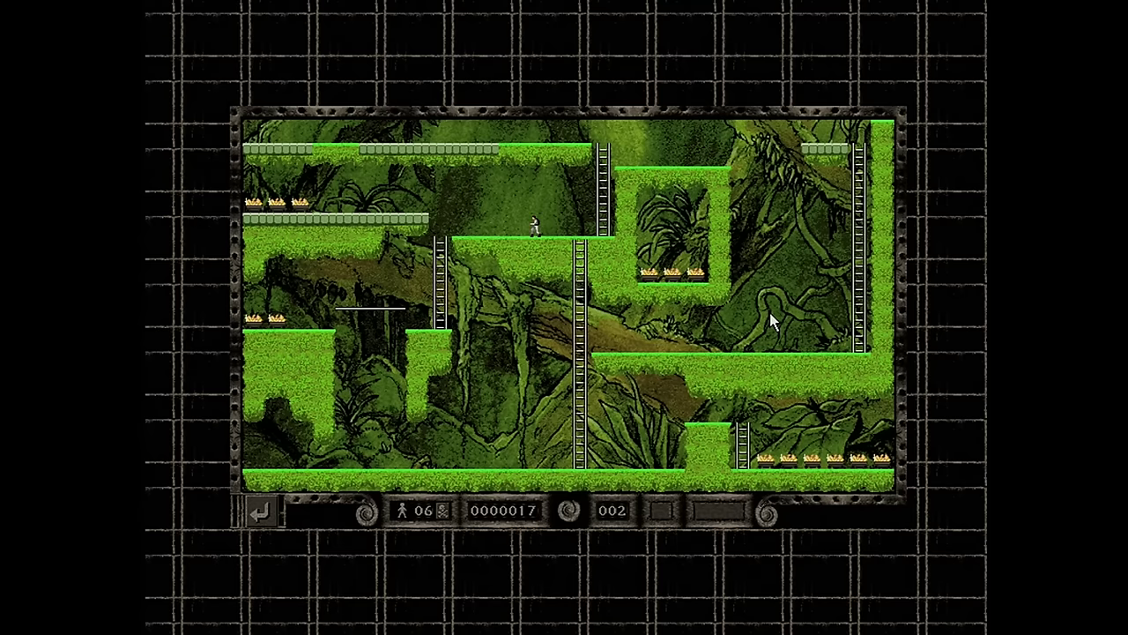
{"action": "key", "text": "Right"}
{"action": "key", "text": "Right"}
{"action": "key", "text": "z"}
{"action": "key", "text": "Right"}
{"action": "key", "text": "x"}
{"action": "key", "text": "Left"}
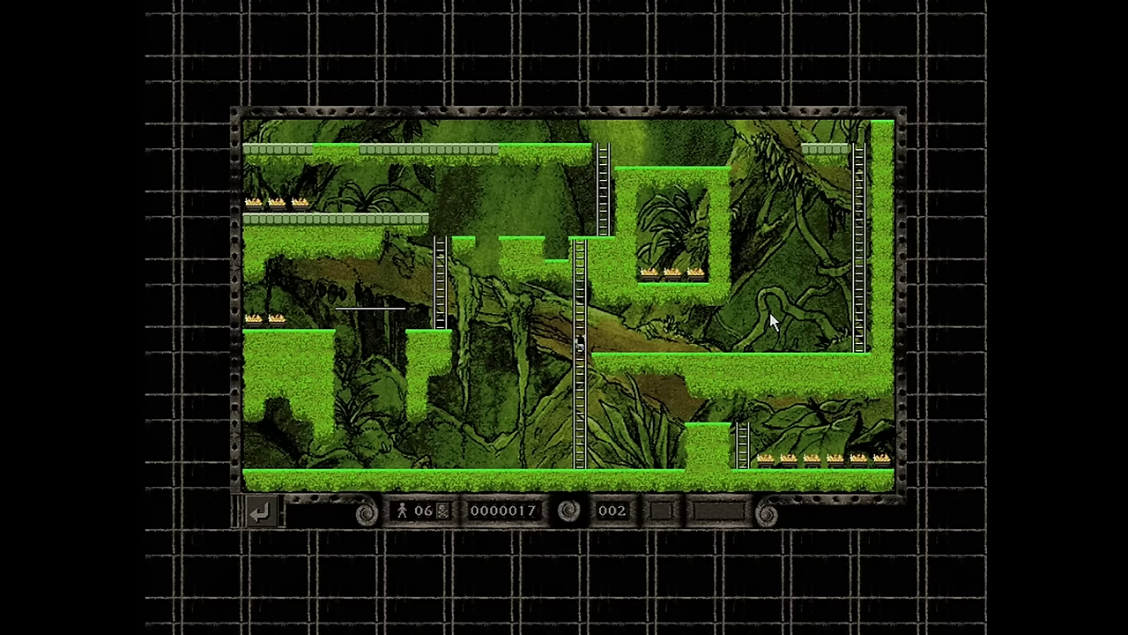
Climb the ladders to the top ledge and get onto the hand-over-hand bar
{"action": "key", "text": "Up"}
{"action": "key", "text": "Right"}
{"action": "key", "text": "Up"}
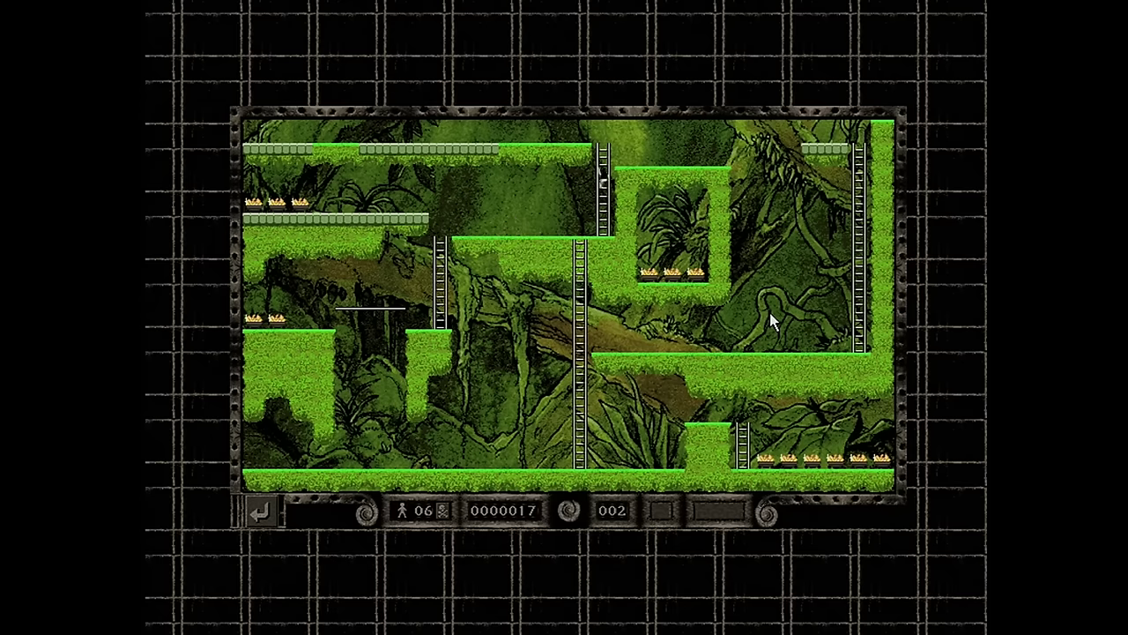
{"action": "key", "text": "Left"}
{"action": "key", "text": "Left"}
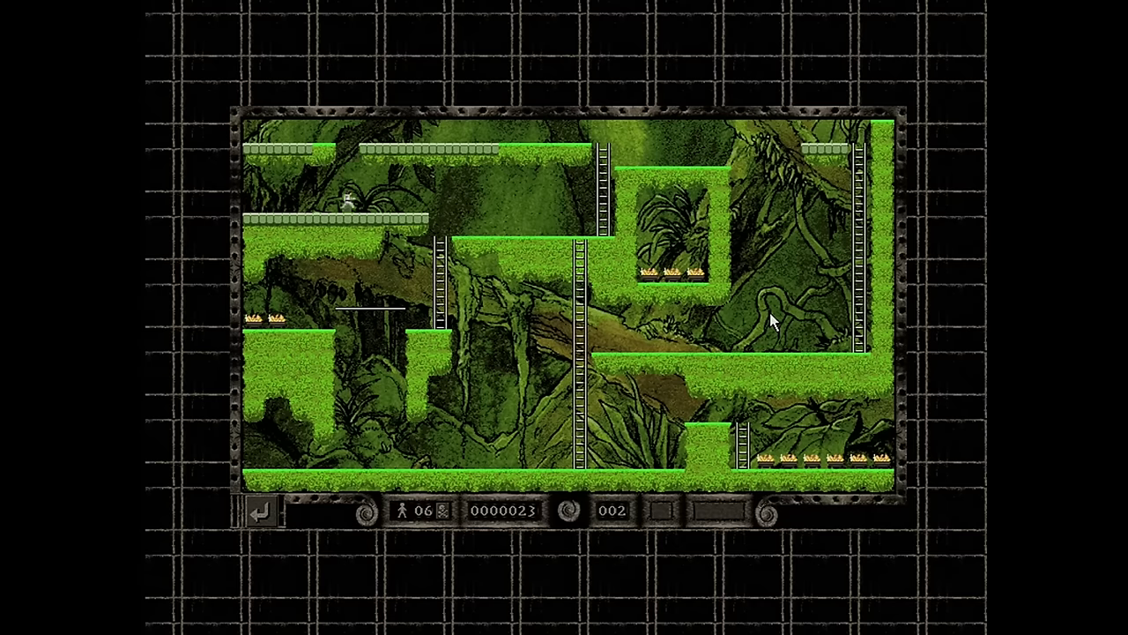
{"action": "key", "text": "Left"}
Dig into the gold pit on the upper ledge and collect the gold inside
{"action": "key", "text": "Left"}
{"action": "key", "text": "Right"}
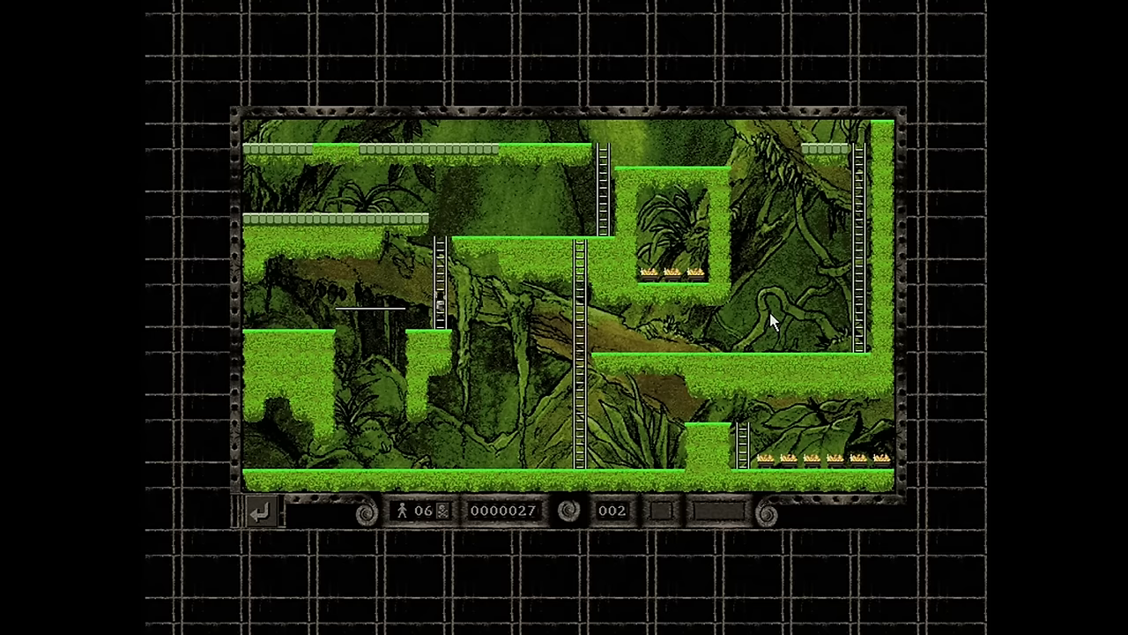
{"action": "key", "text": "Up"}
{"action": "key", "text": "Right"}
{"action": "key", "text": "Right"}
{"action": "key", "text": "x"}
{"action": "key", "text": "Right"}
{"action": "key", "text": "Left"}
{"action": "key", "text": "Right"}
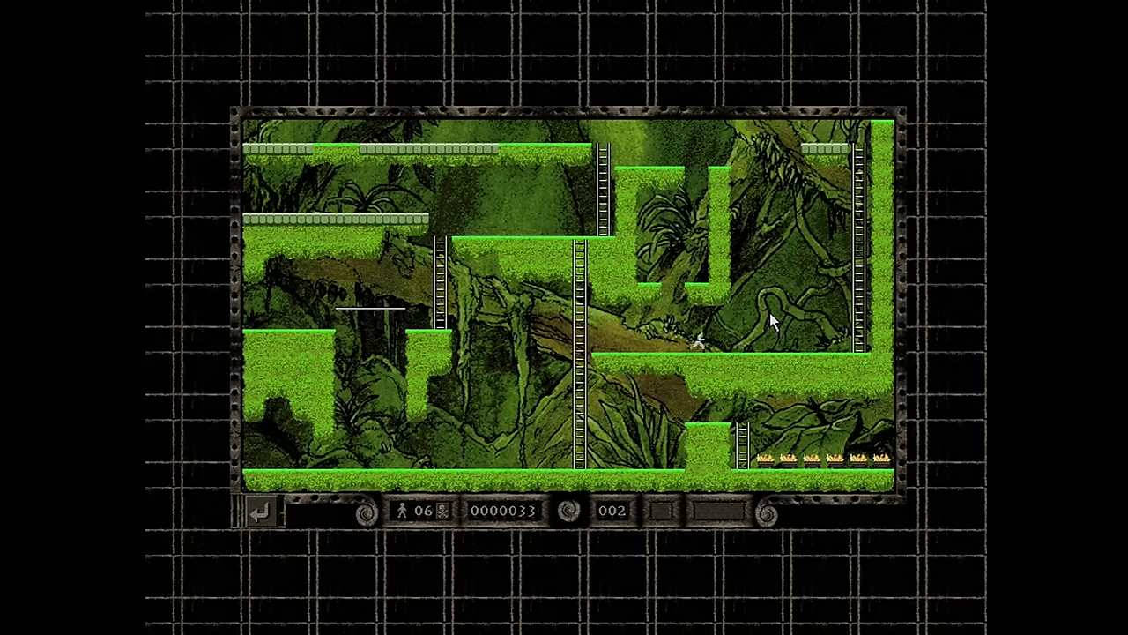
{"action": "key", "text": "x"}
{"action": "key", "text": "Right"}
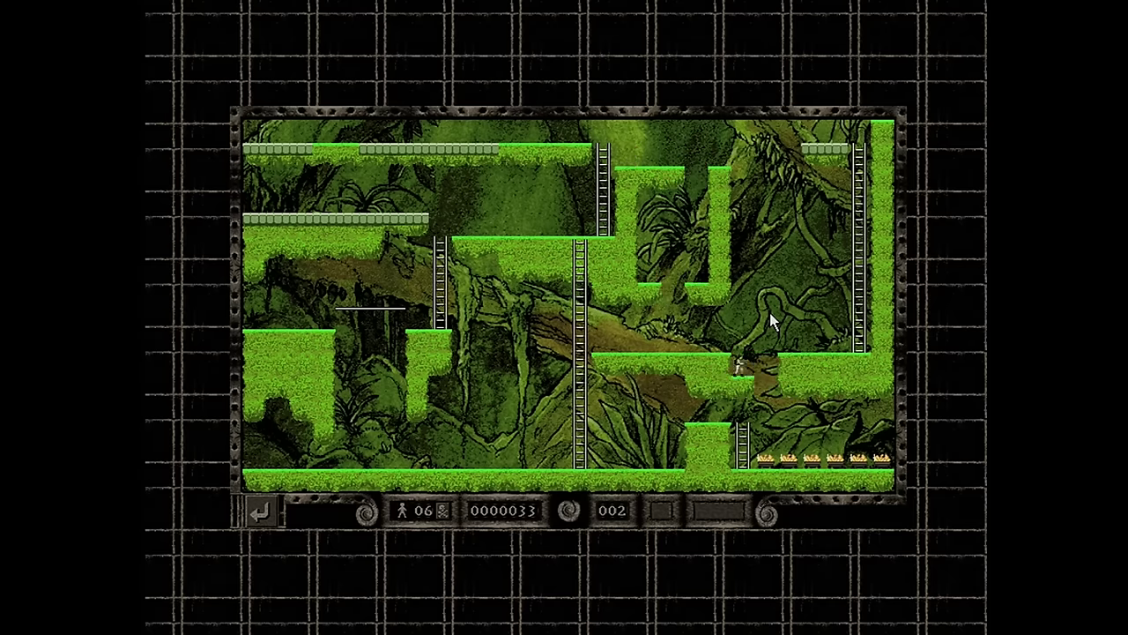
Take the last gold at bottom right and climb the right-hand ladder to the exit
{"action": "key", "text": "Left"}
{"action": "key", "text": "Up"}
{"action": "key", "text": "Left"}
{"action": "key", "text": "Left"}
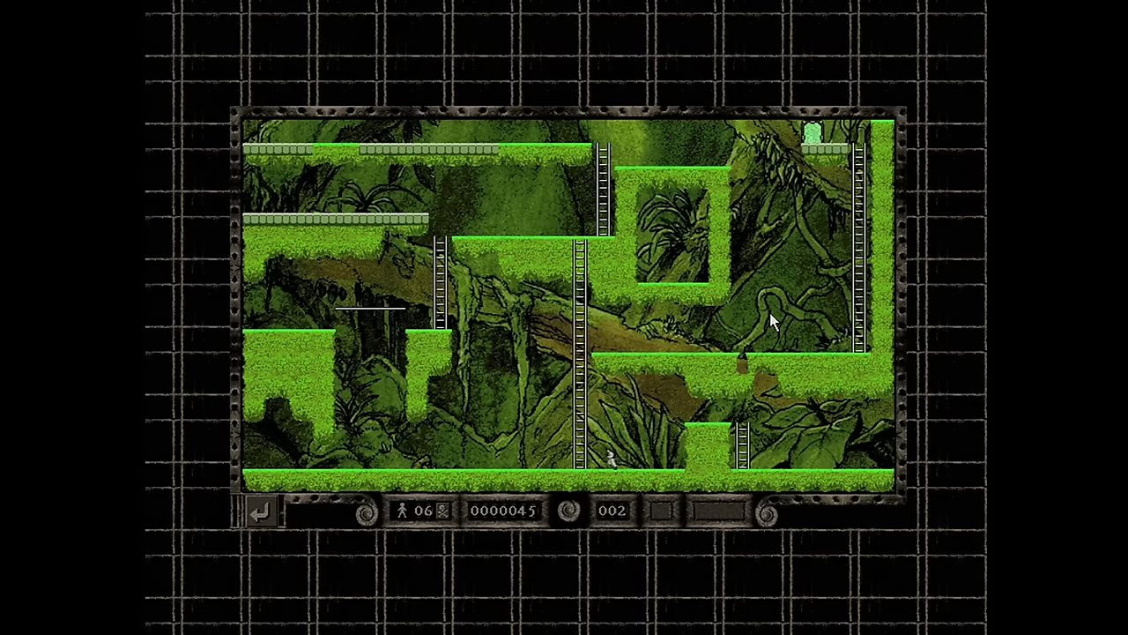
{"action": "key", "text": "Up"}
{"action": "key", "text": "Right"}
{"action": "key", "text": "Up"}
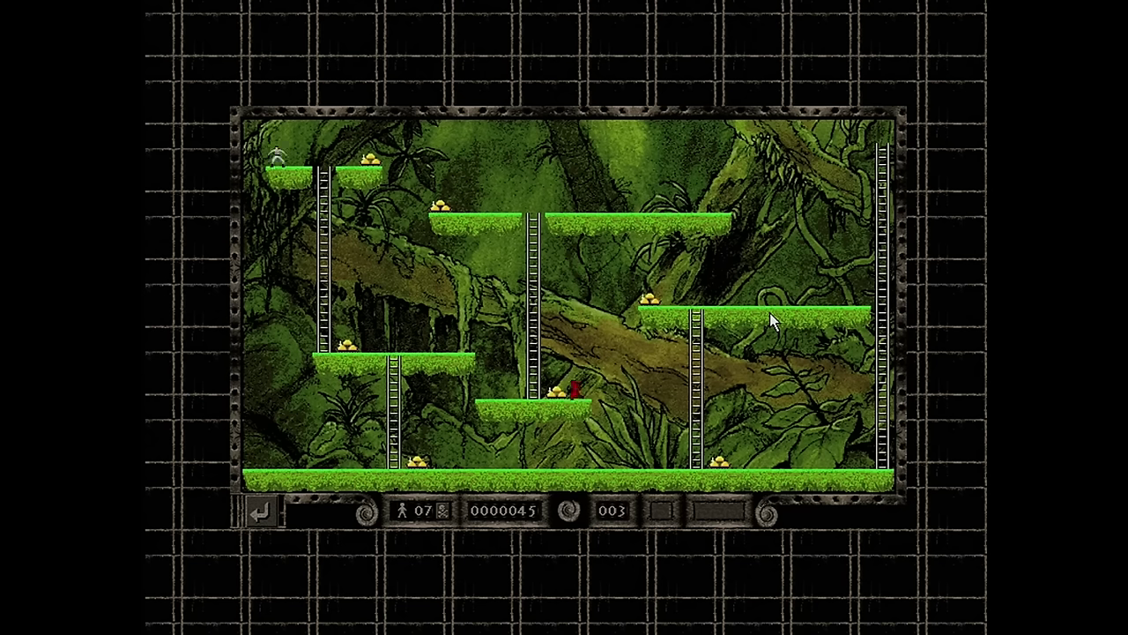
Collect the gold on the top-left ledge, the left side and the floor
{"action": "key", "text": "Right"}
{"action": "key", "text": "Left"}
{"action": "key", "text": "Right"}
{"action": "key", "text": "x"}
{"action": "key", "text": "Left"}
{"action": "key", "text": "Right"}
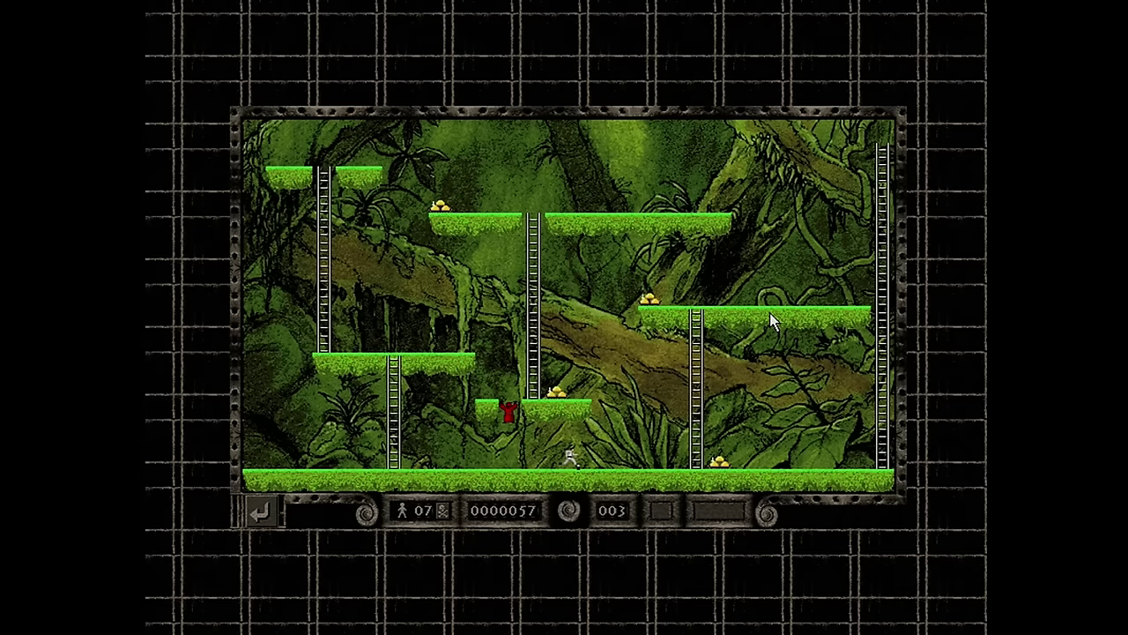
{"action": "key", "text": "Left"}
{"action": "key", "text": "Up"}
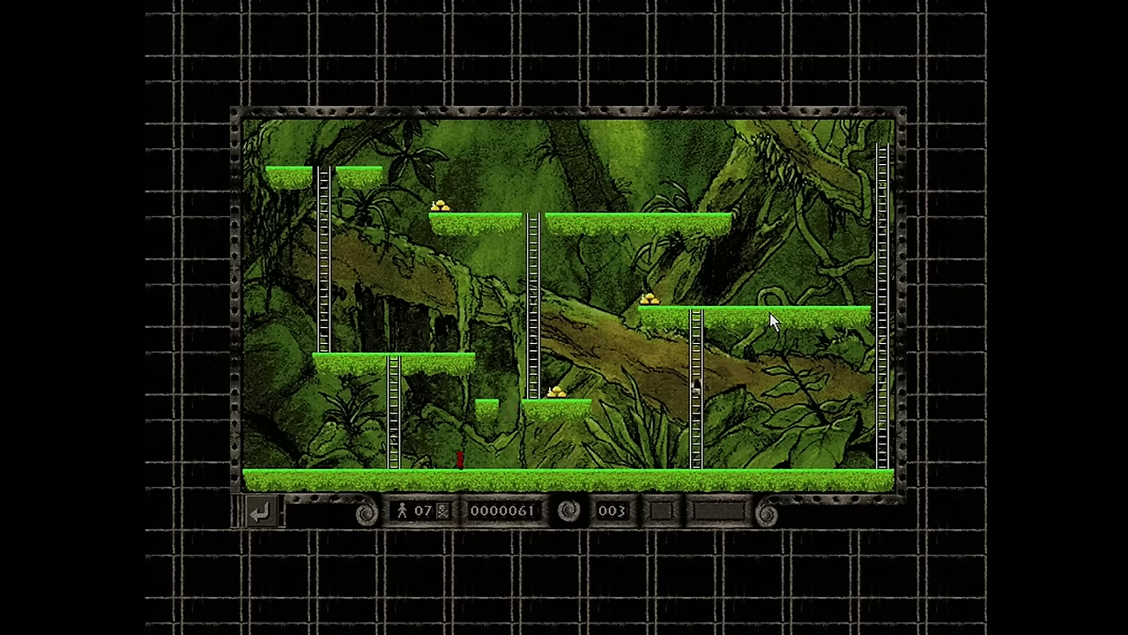
Dig a hole to trap the enemy, run across it and climb to the upper-left platform
{"action": "key", "text": "Left"}
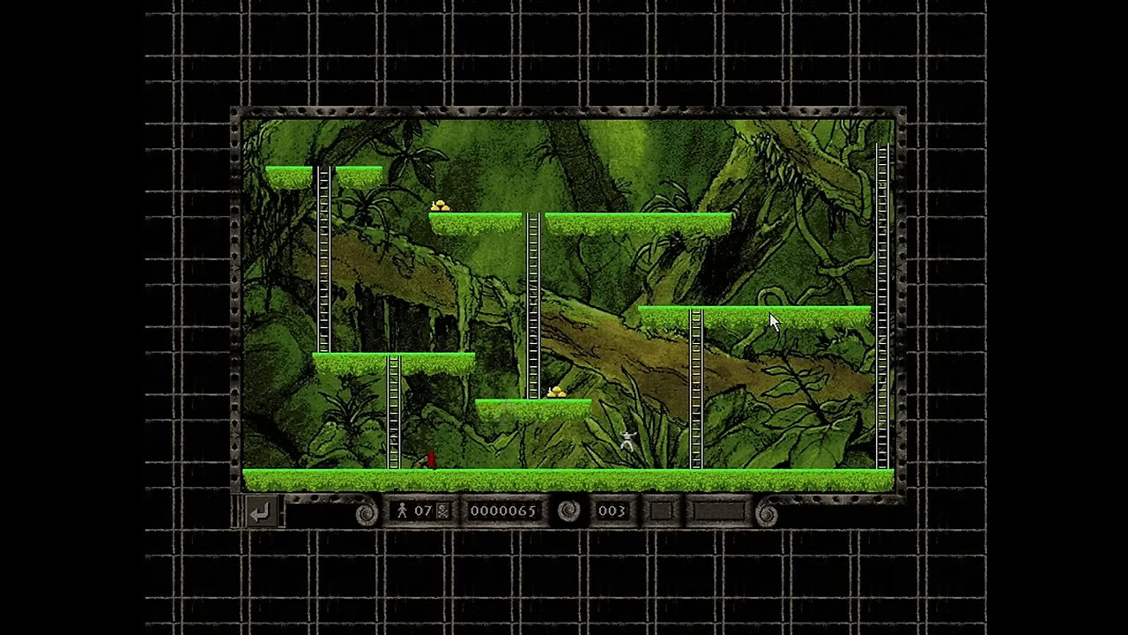
{"action": "key", "text": "Left"}
{"action": "key", "text": "z"}
{"action": "key", "text": "Left"}
{"action": "key", "text": "Up"}
{"action": "key", "text": "Right"}
Take the last gold on the middle platform and climb the exit ladder to reach level 004
{"action": "key", "text": "Left"}
{"action": "key", "text": "Up"}
{"action": "key", "text": "Left"}
{"action": "key", "text": "Right"}
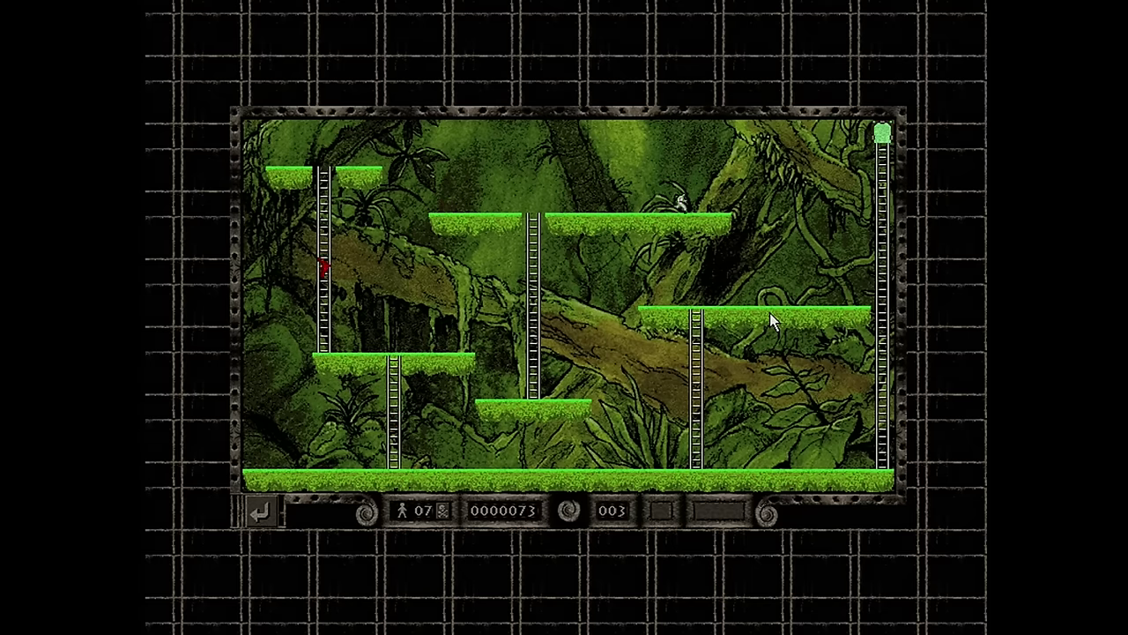
{"action": "key", "text": "Right"}
{"action": "key", "text": "Up"}
{"action": "key", "text": "Up"}
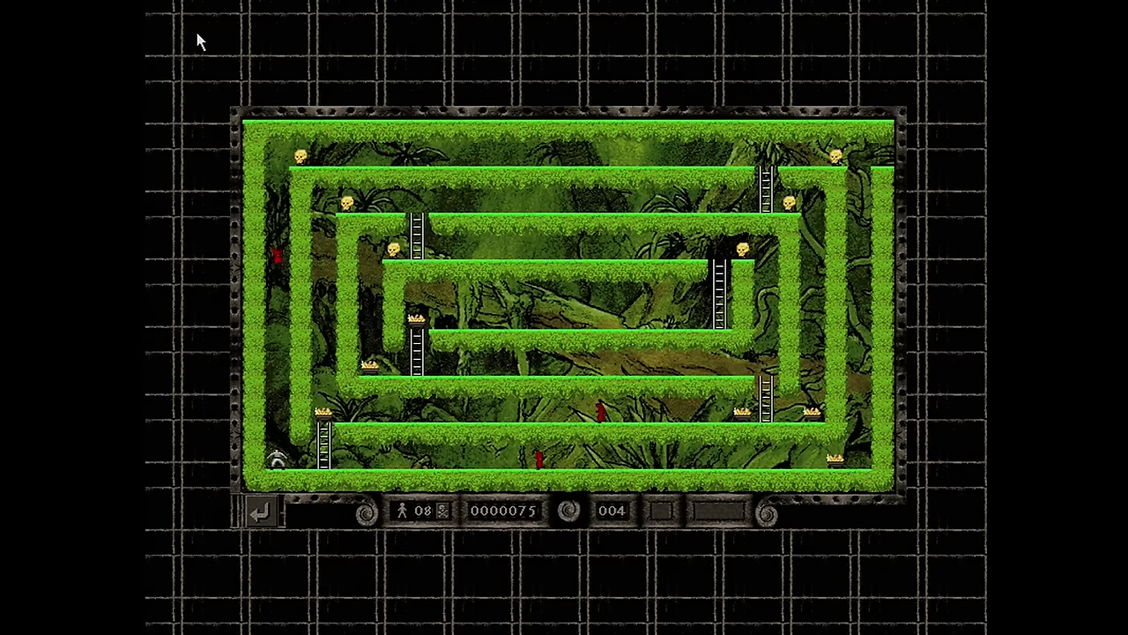
Exit Lode Runner via File > Exit and confirm with Yes
{"action": "left_click", "coordinate": [174, 13]}
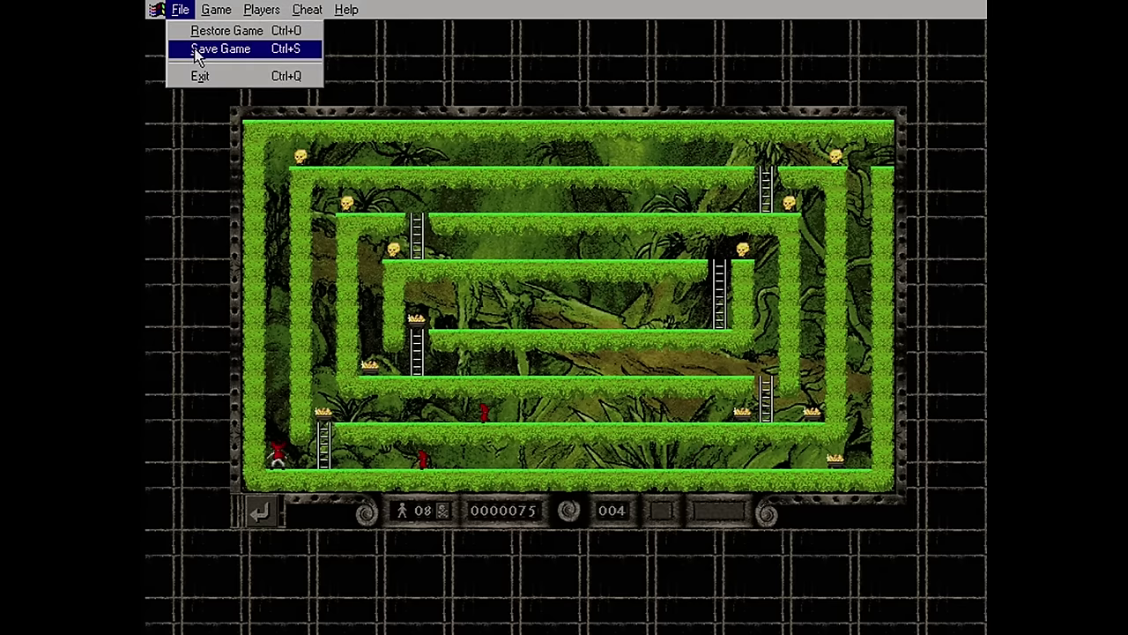
{"action": "left_click", "coordinate": [208, 77]}
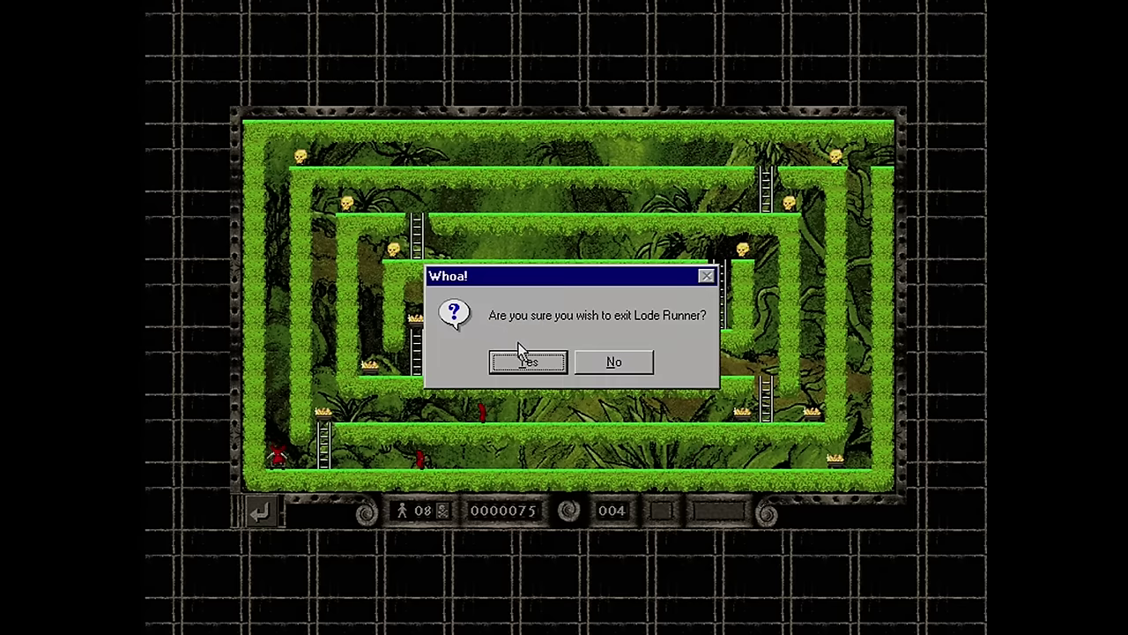
{"action": "left_click", "coordinate": [524, 367]}
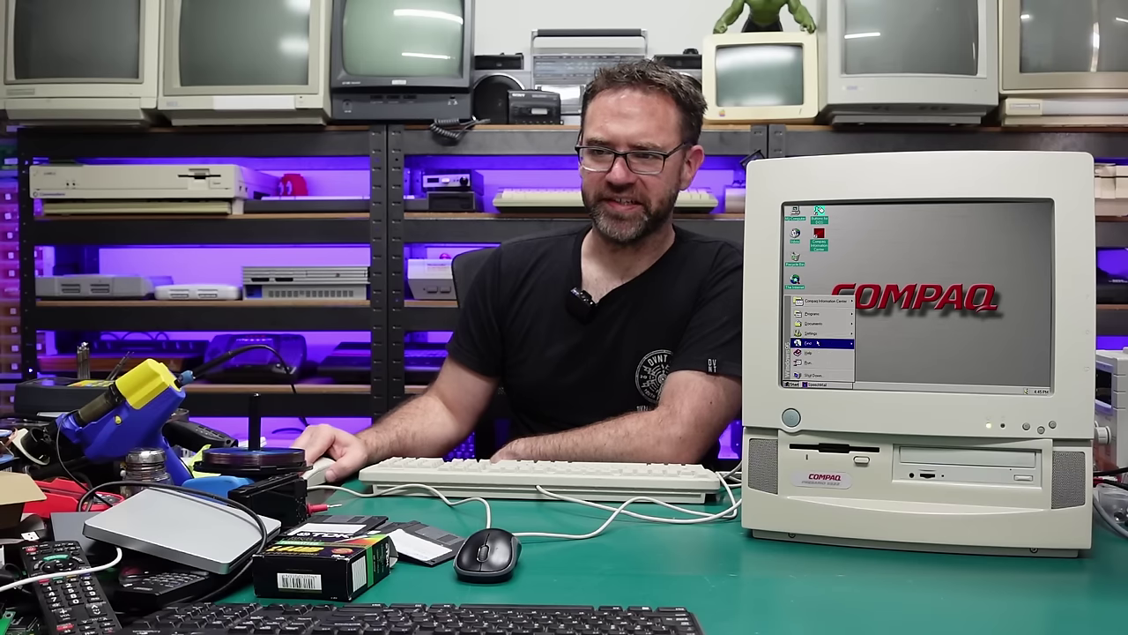
Show Instant Calendar, Key Home Gardener and Lode Runner in the Programs menu's Free Software group
{"action": "mouse_move", "coordinate": [816, 313]}
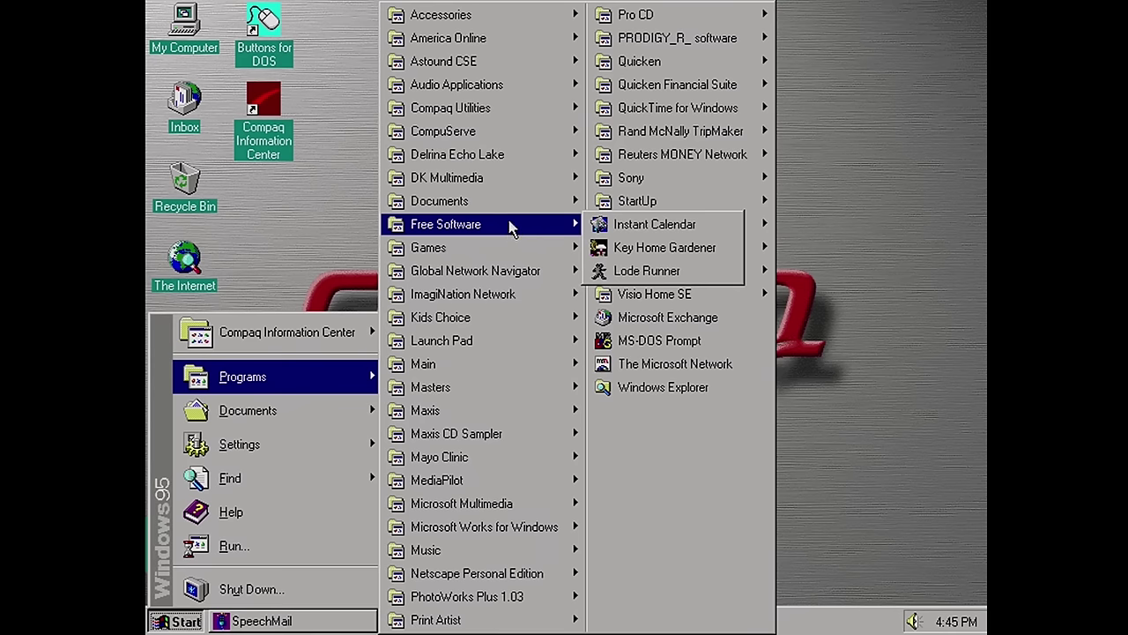
Launch SimCity 2000 Demo from Maxis CD Sampler and dismiss the broken-shortcut warning
{"action": "mouse_move", "coordinate": [509, 180]}
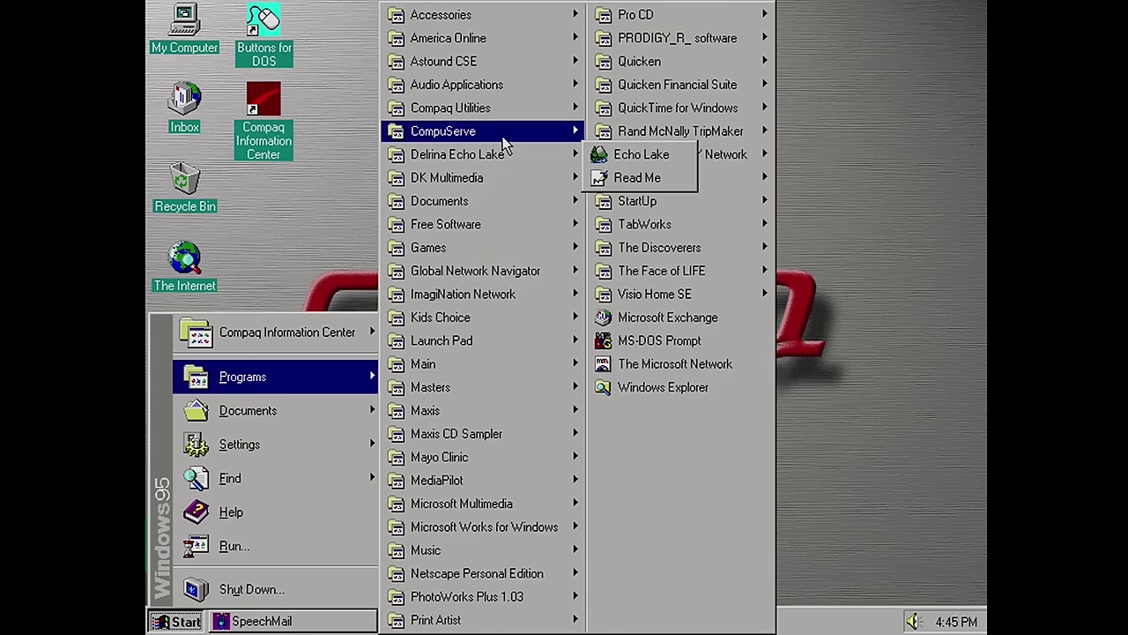
{"action": "mouse_move", "coordinate": [505, 141]}
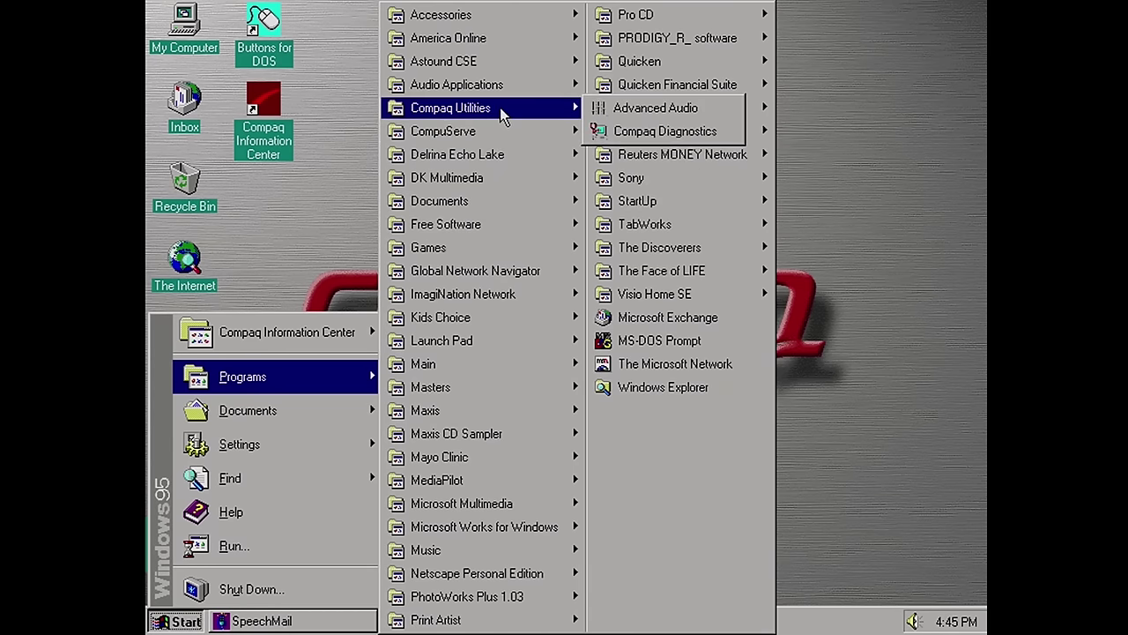
{"action": "mouse_move", "coordinate": [520, 436]}
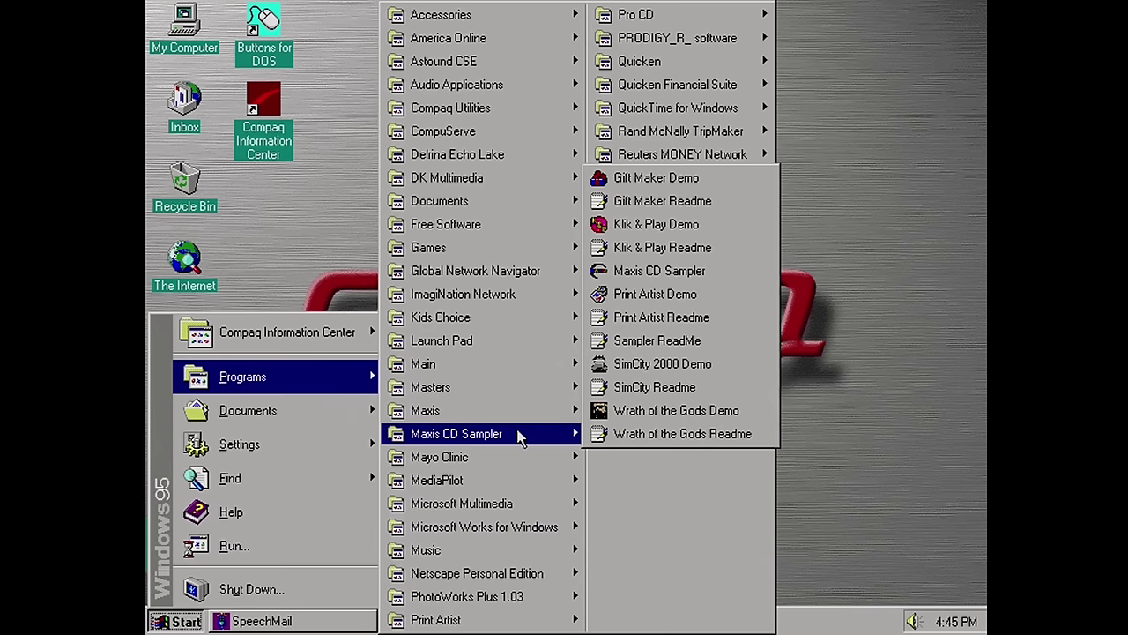
{"action": "left_click", "coordinate": [683, 370]}
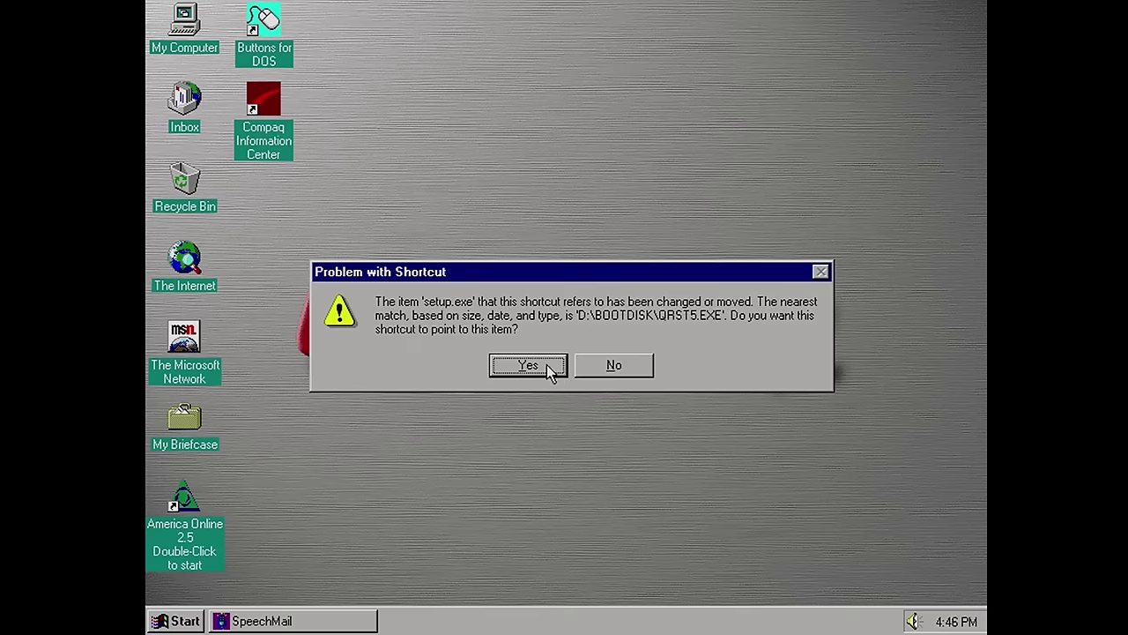
{"action": "left_click", "coordinate": [599, 368]}
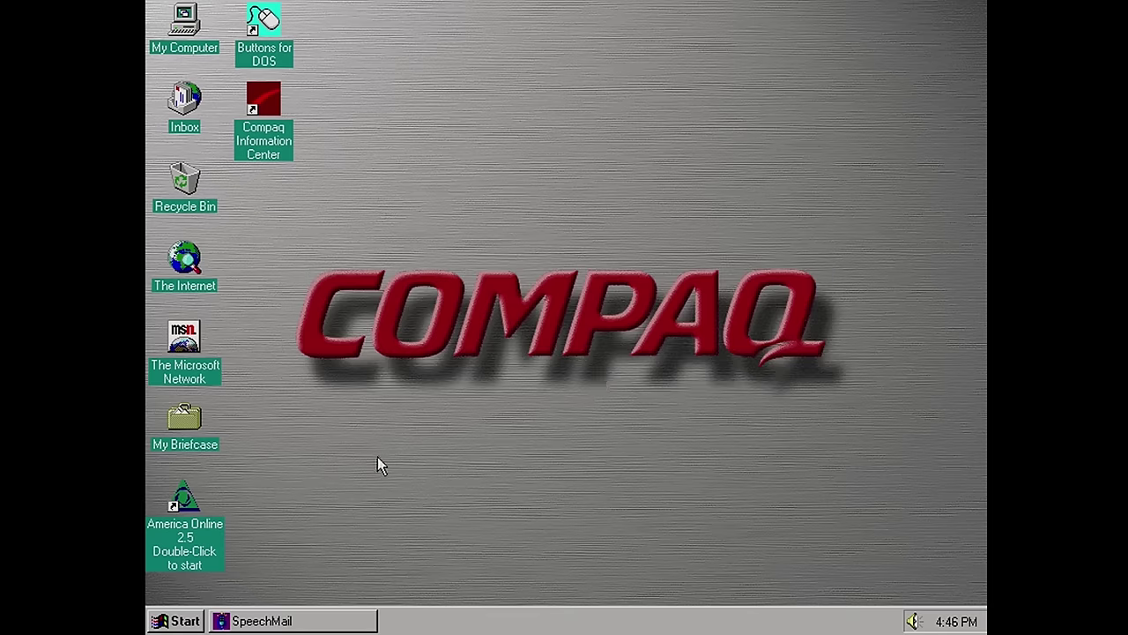
Browse the Start > Programs menu again, then close it back to the desktop
{"action": "left_click", "coordinate": [185, 620]}
{"action": "mouse_move", "coordinate": [287, 382]}
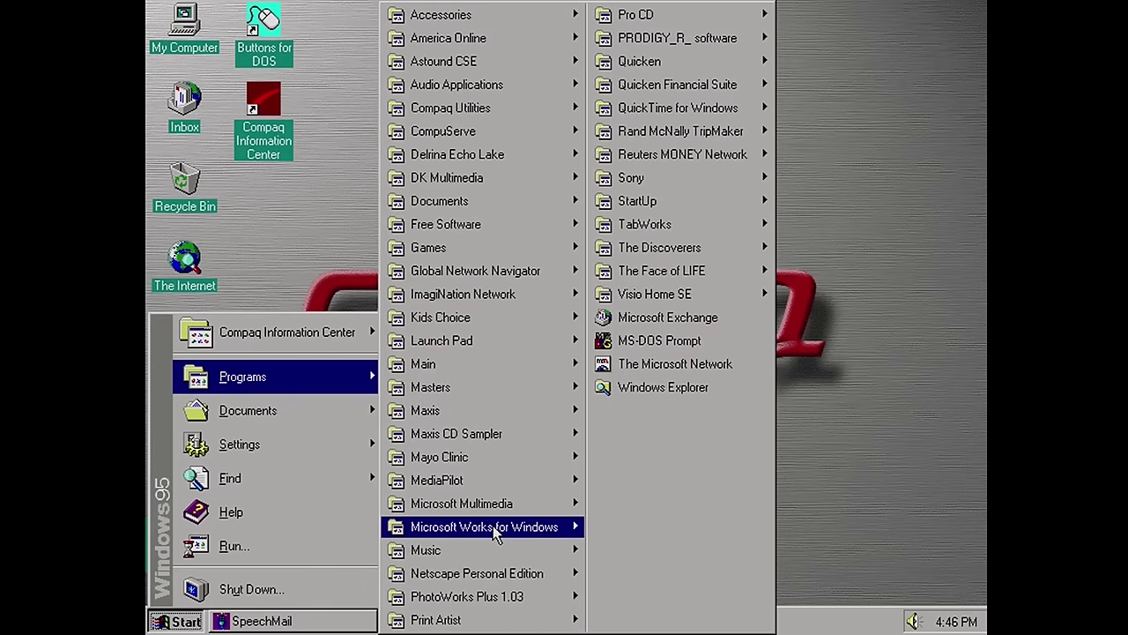
{"action": "mouse_move", "coordinate": [698, 277]}
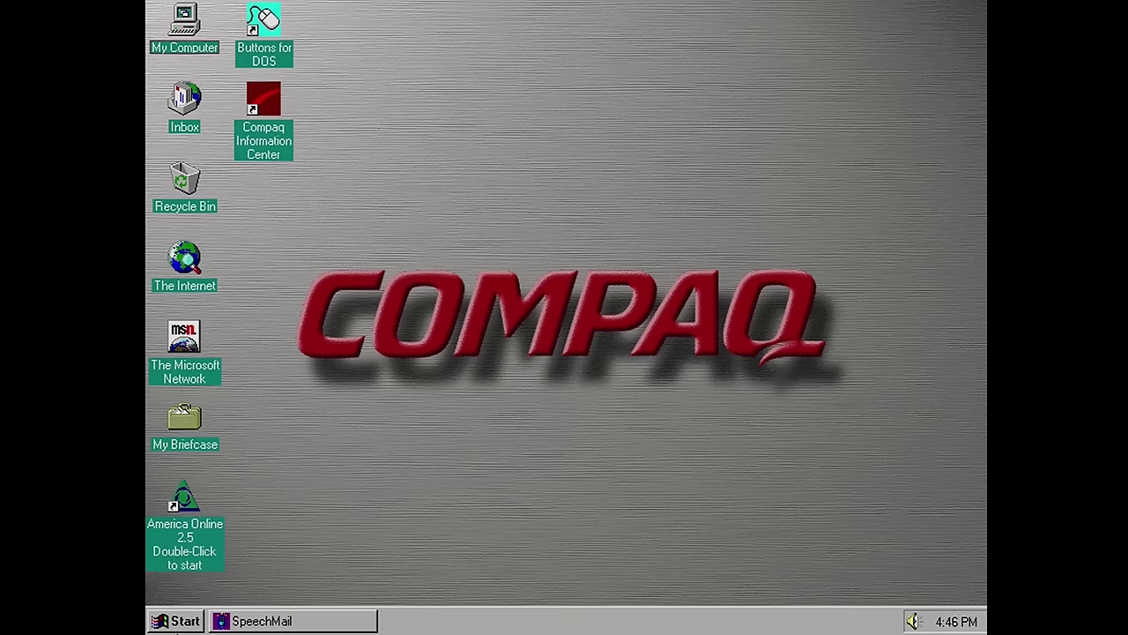
Bring up the Start > Shut Down choices to restart in MS-DOS mode
{"action": "left_click", "coordinate": [180, 621]}
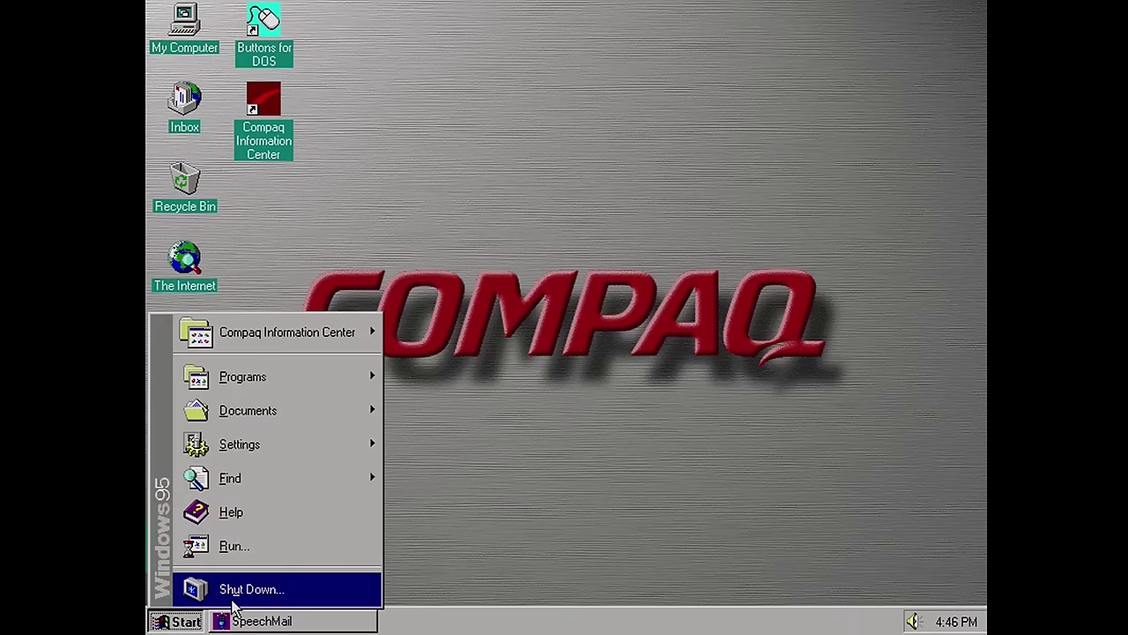
{"action": "left_click", "coordinate": [251, 589]}
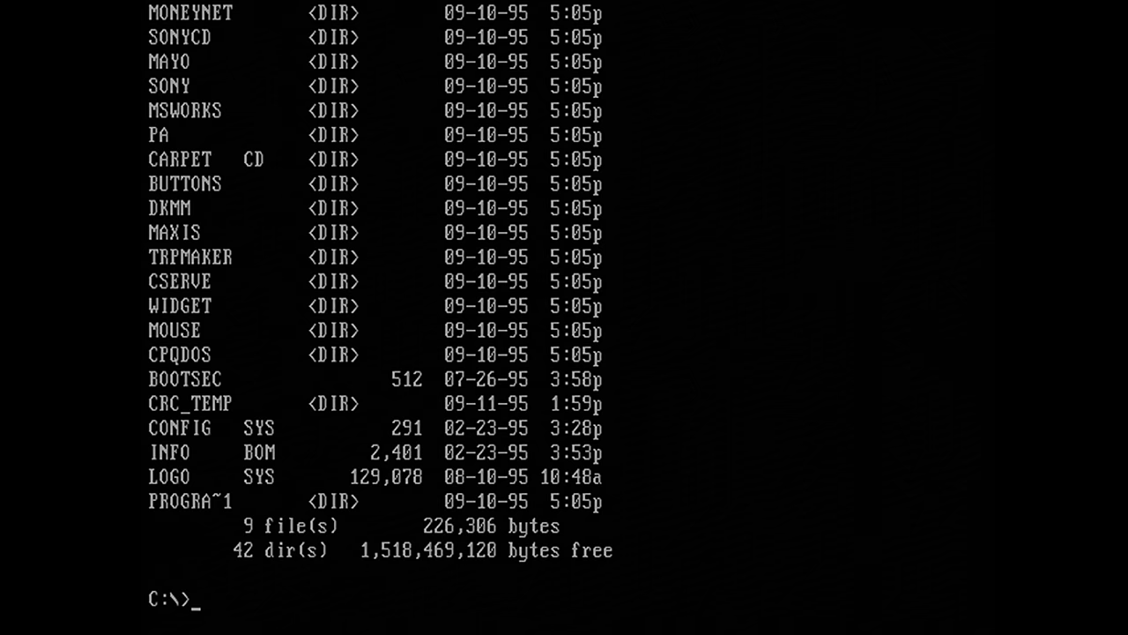
Change into the MAXIS folder and list its files with dir
{"action": "type", "text": "cd maxis"}
{"action": "key", "text": "Return"}
{"action": "type", "text": "dir"}
{"action": "key", "text": "Return"}
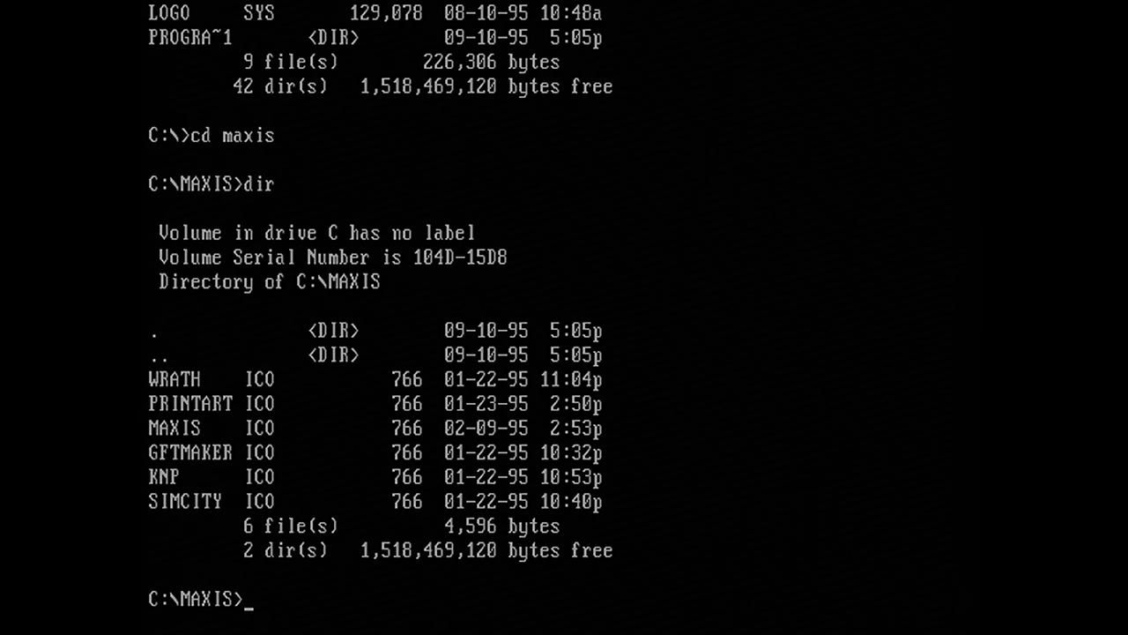
Return to C:\ and list the root directory in wide format with dir/w
{"action": "type", "text": "cd\\"}
{"action": "key", "text": "Return"}
{"action": "type", "text": "dir/w"}
{"action": "key", "text": "Return"}
Run FDISK and display the hard disk's partition information
{"action": "type", "text": "fdisk"}
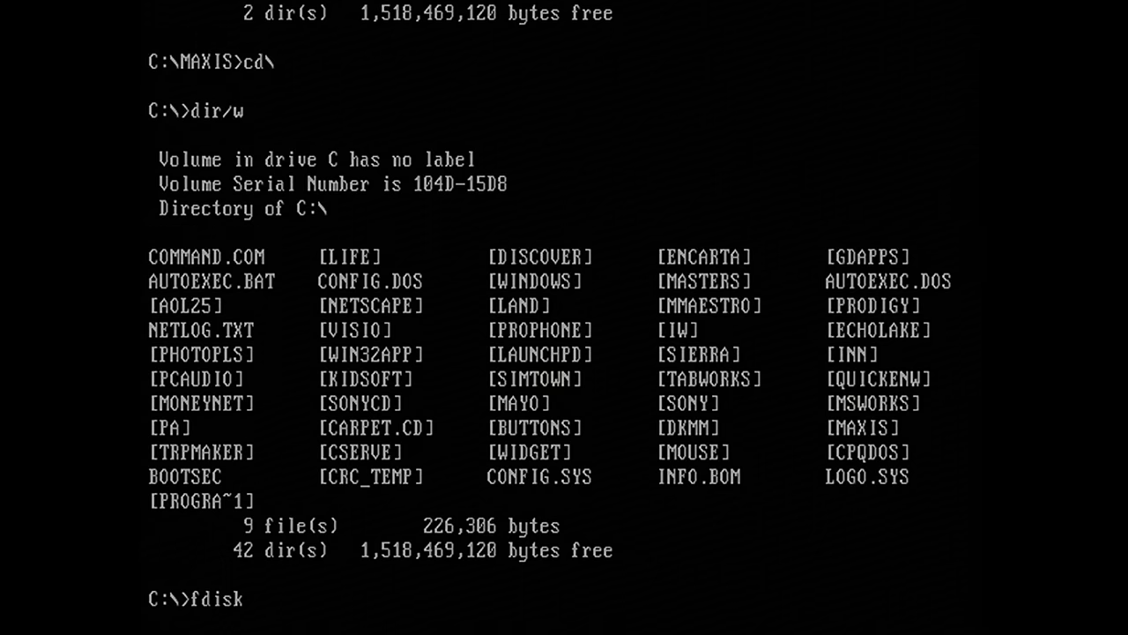
{"action": "key", "text": "Return"}
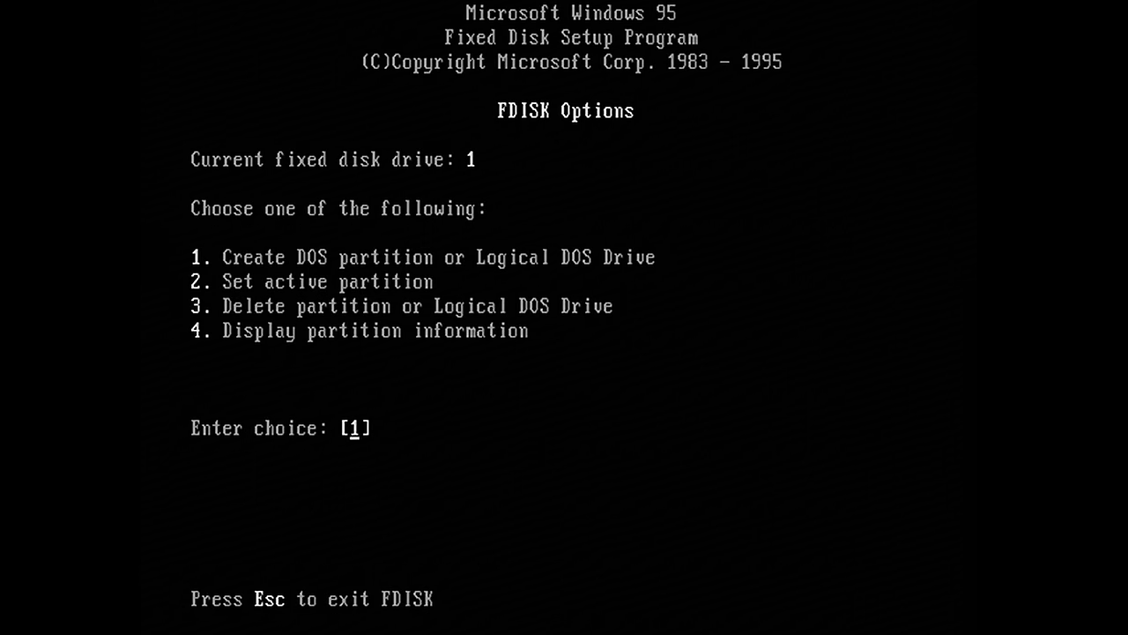
{"action": "key", "text": "Return"}
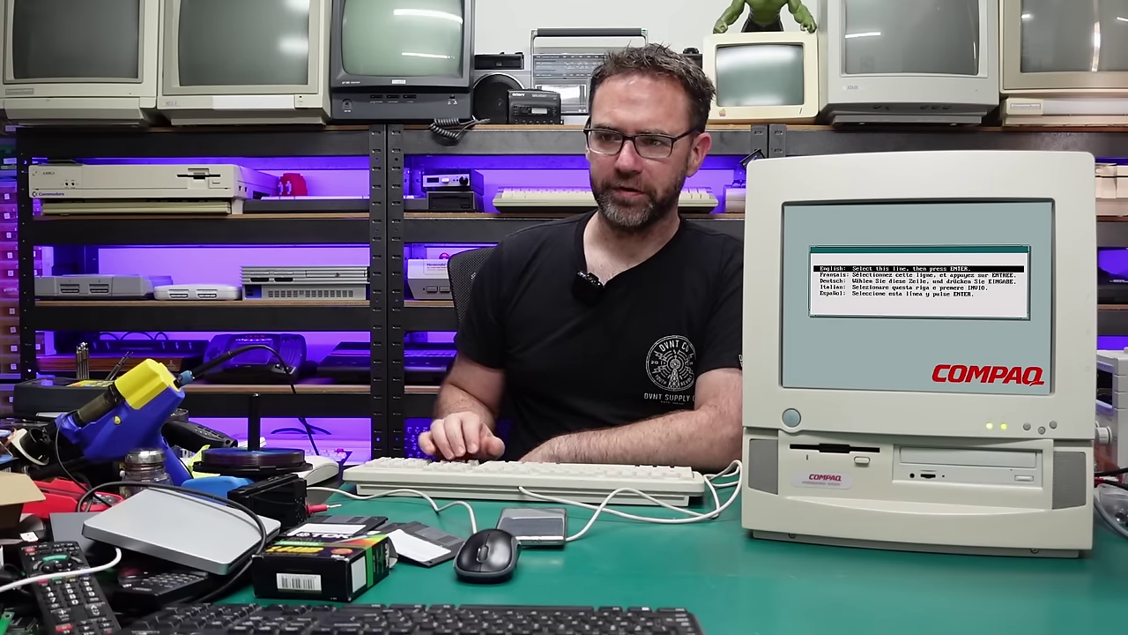
Choose English, then look through Processor and Memory and Storage settings without changes
{"action": "key", "text": "Return"}
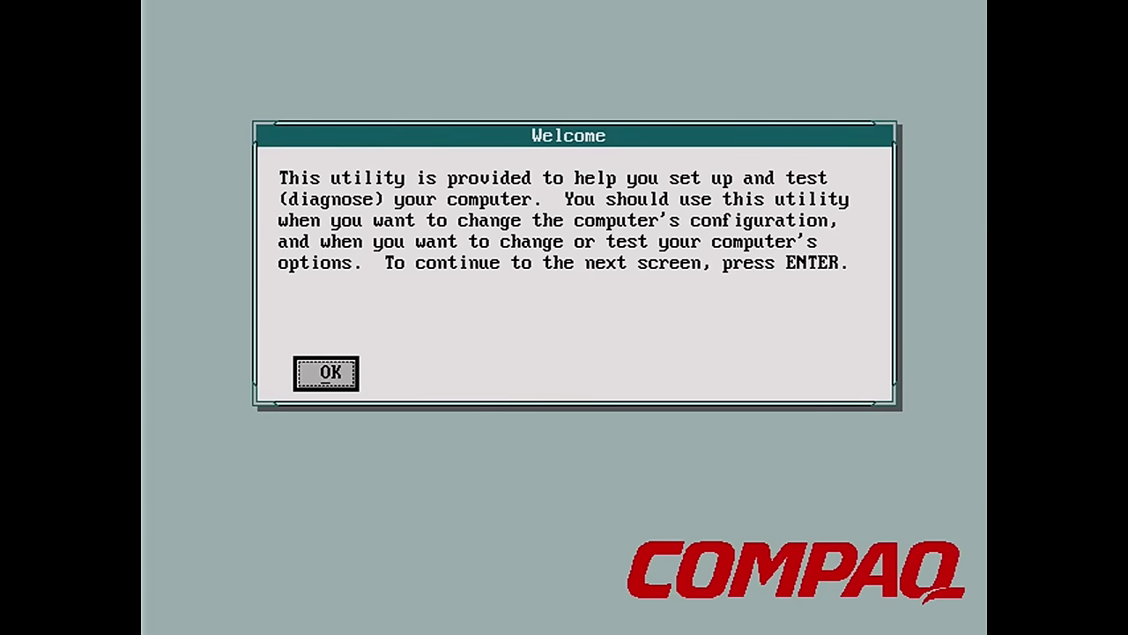
{"action": "key", "text": "Return"}
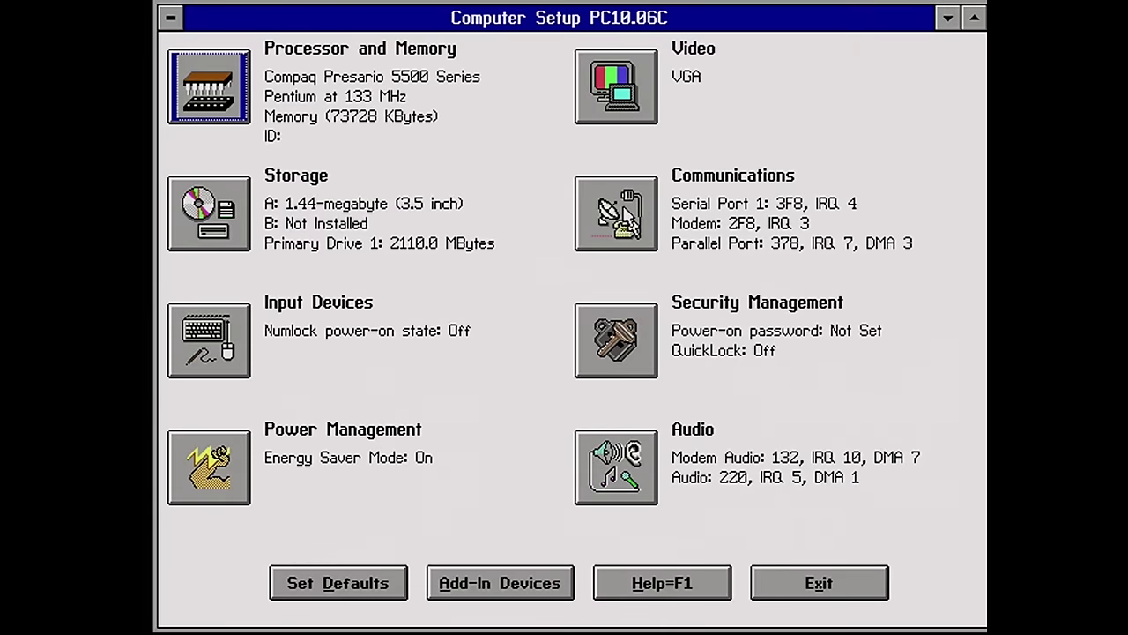
{"action": "double_click", "coordinate": [232, 86]}
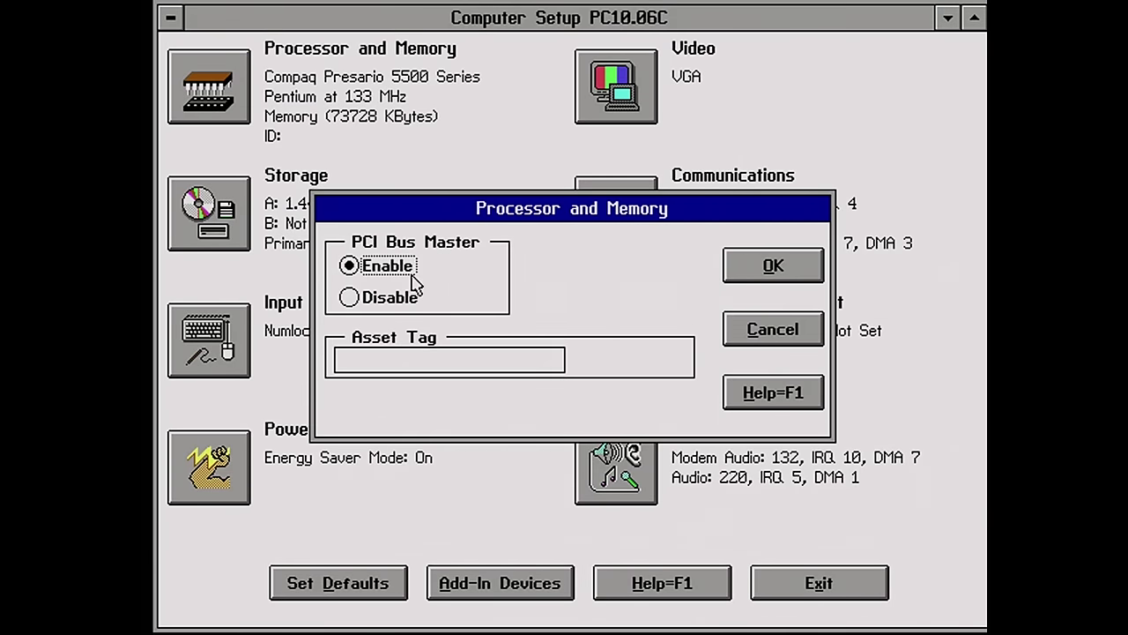
{"action": "left_click", "coordinate": [769, 330]}
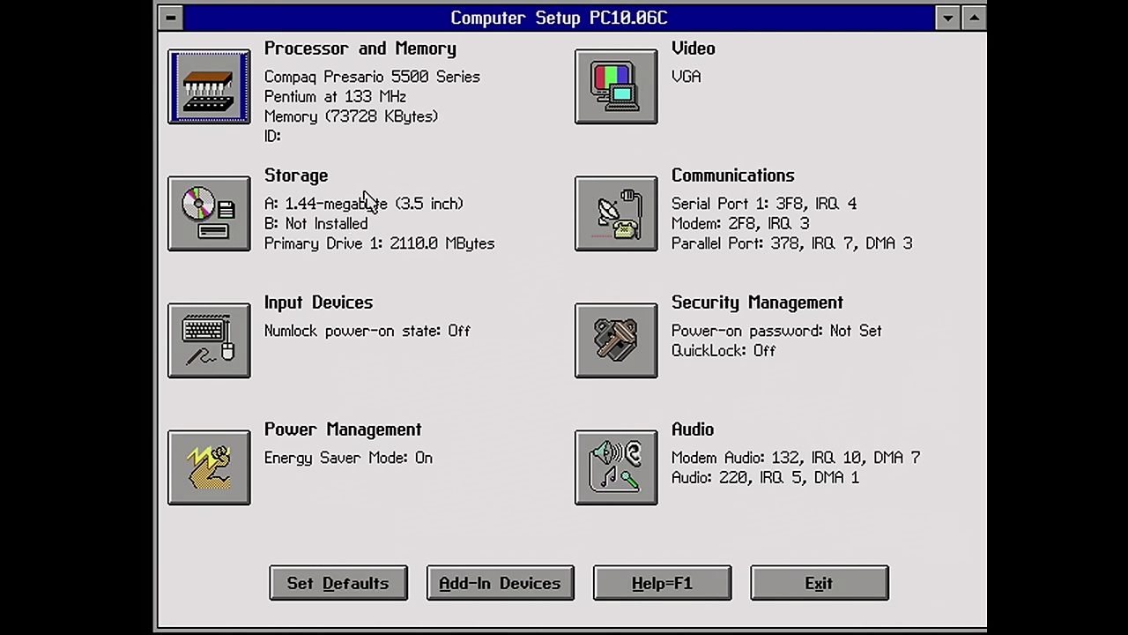
{"action": "double_click", "coordinate": [224, 220]}
{"action": "key", "text": "Escape"}
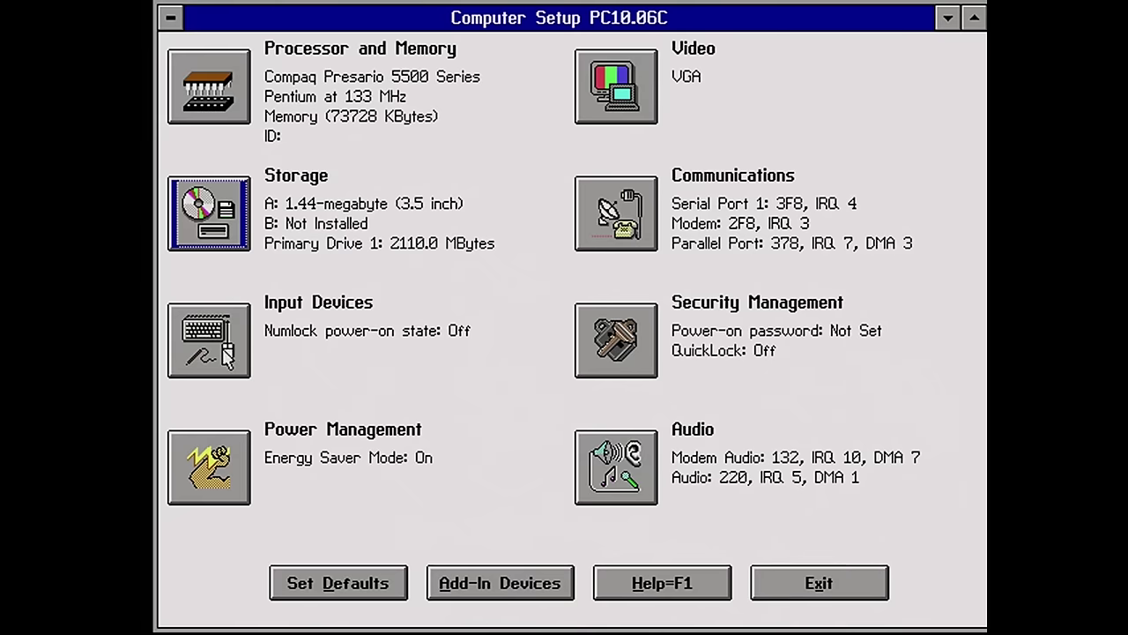
Set NumLock to On at power-on under Input Devices, then save and reset
{"action": "double_click", "coordinate": [206, 348]}
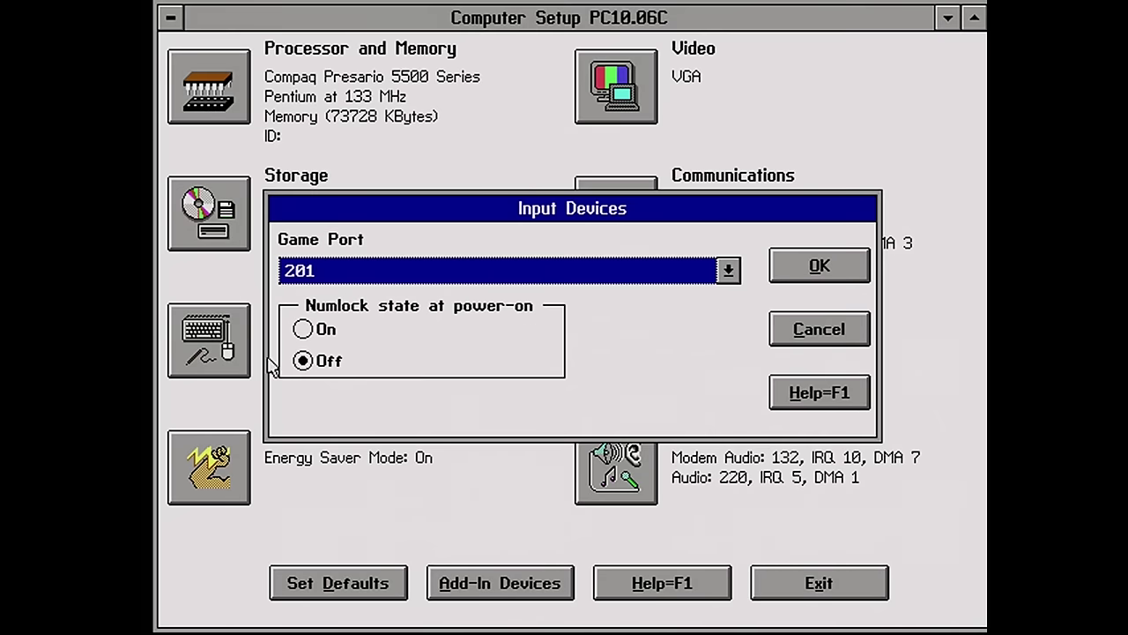
{"action": "left_click", "coordinate": [319, 330]}
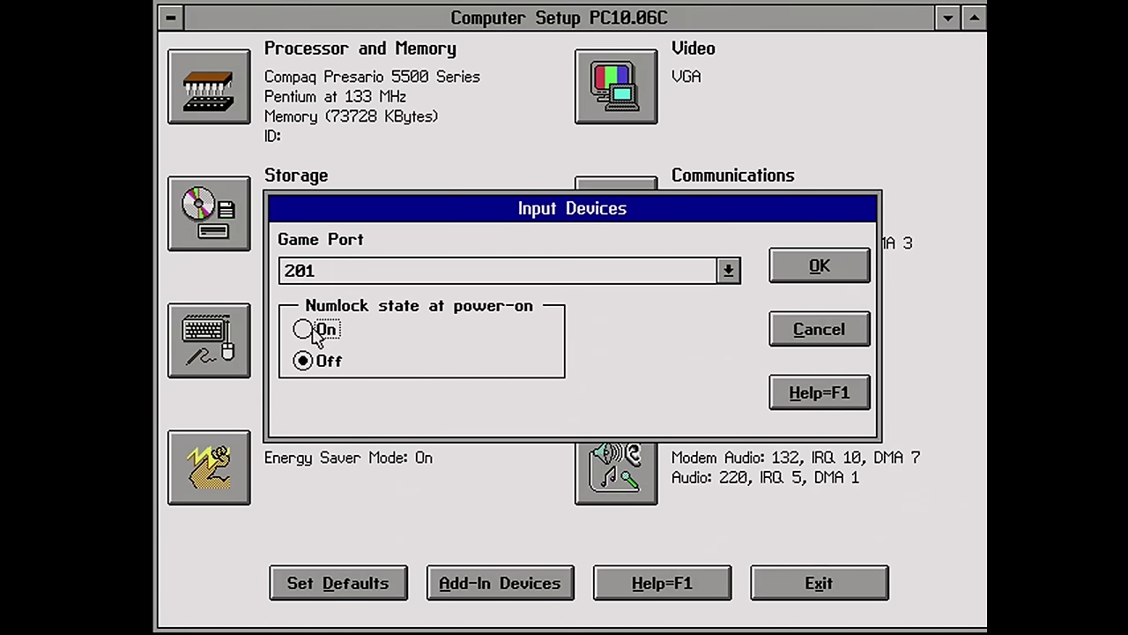
{"action": "left_click", "coordinate": [792, 274]}
{"action": "key", "text": "Tab"}
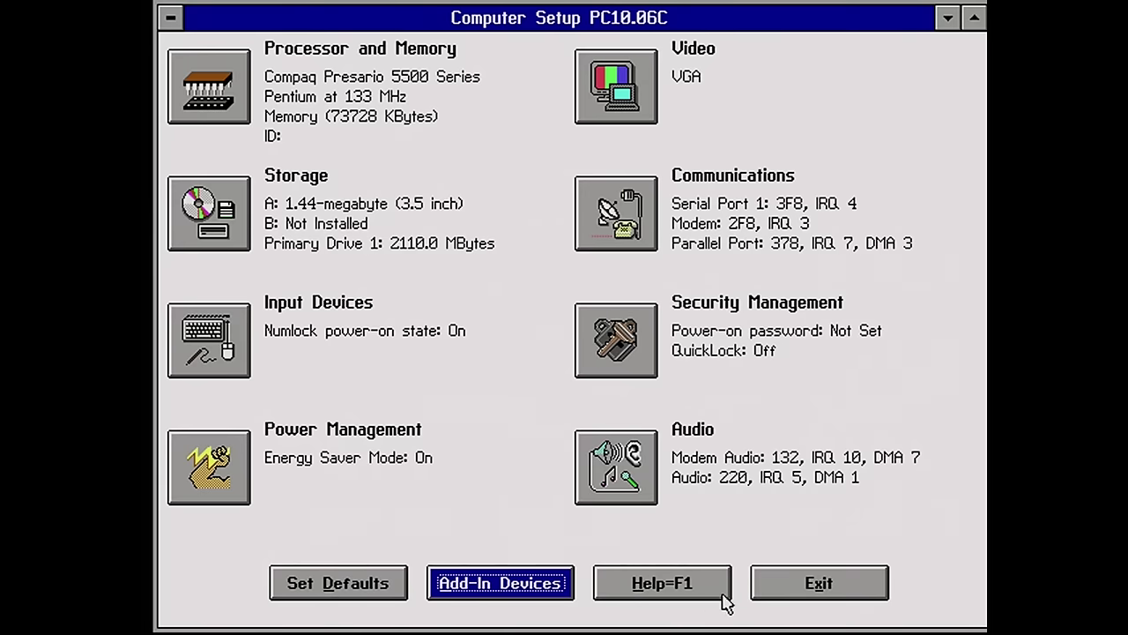
{"action": "left_click", "coordinate": [781, 601]}
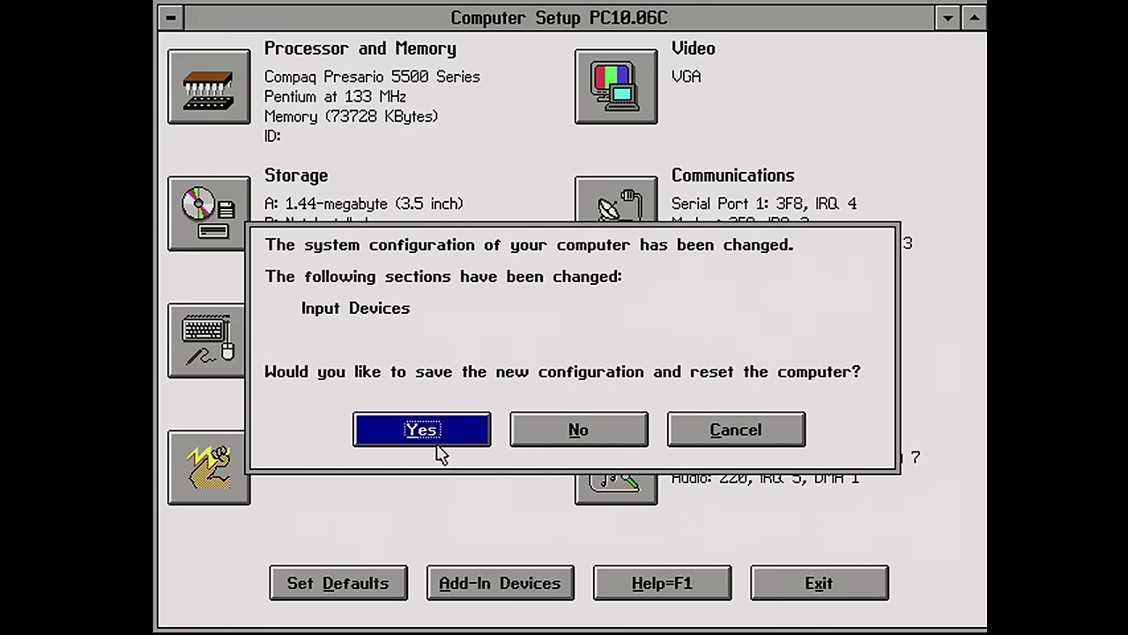
{"action": "left_click", "coordinate": [424, 430]}
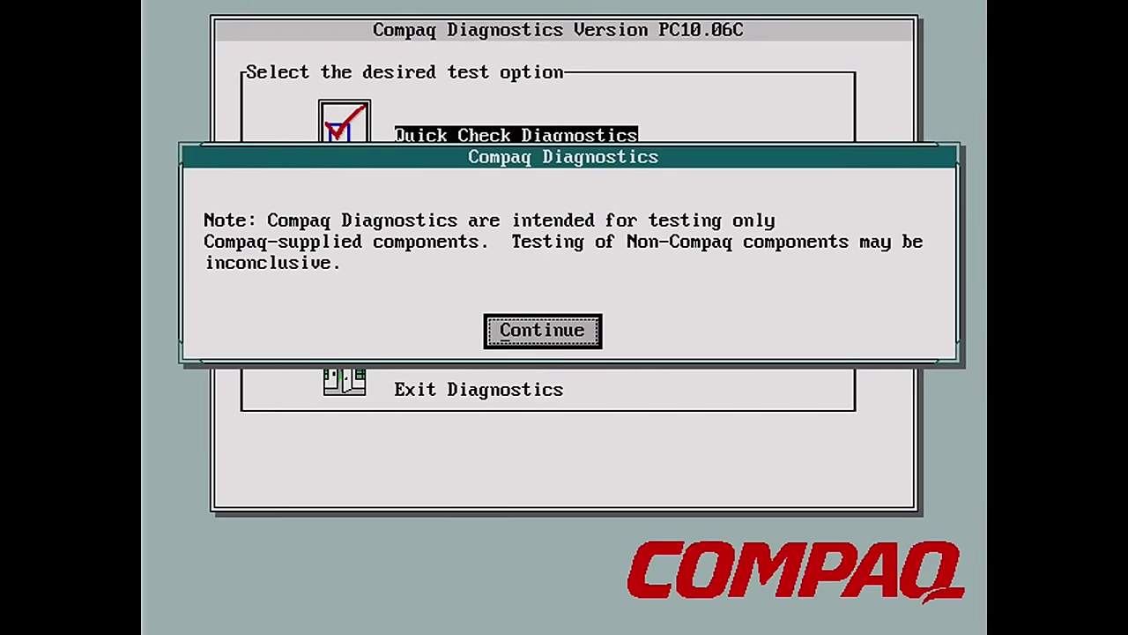
Dismiss the components note, view the Quick Check instructions, then cancel back to the test options
{"action": "key", "text": "Return"}
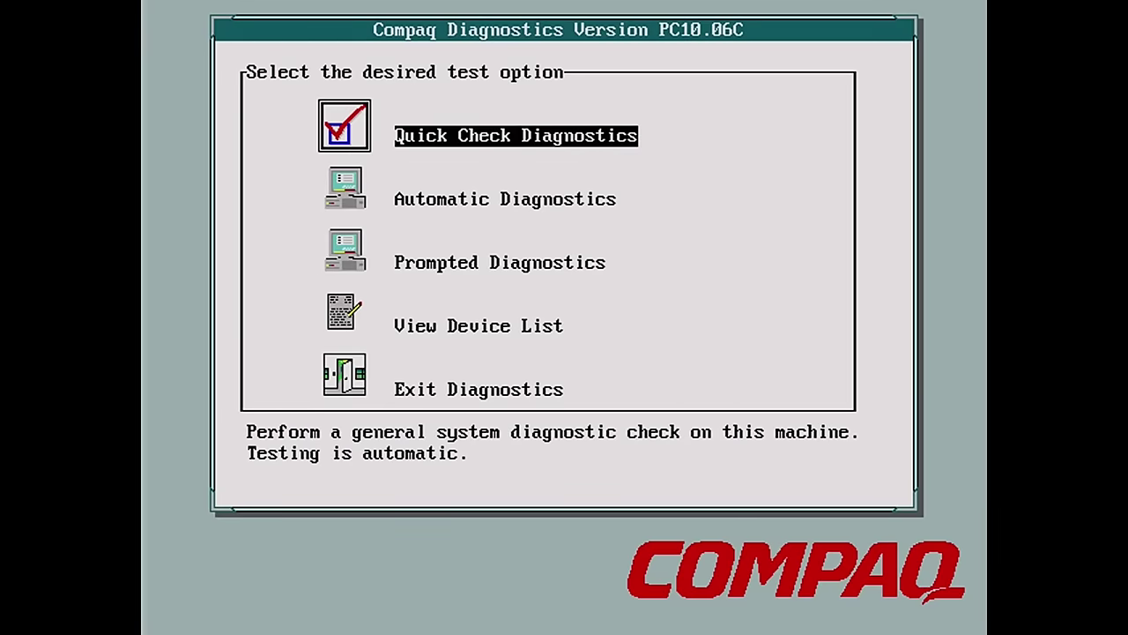
{"action": "key", "text": "Return"}
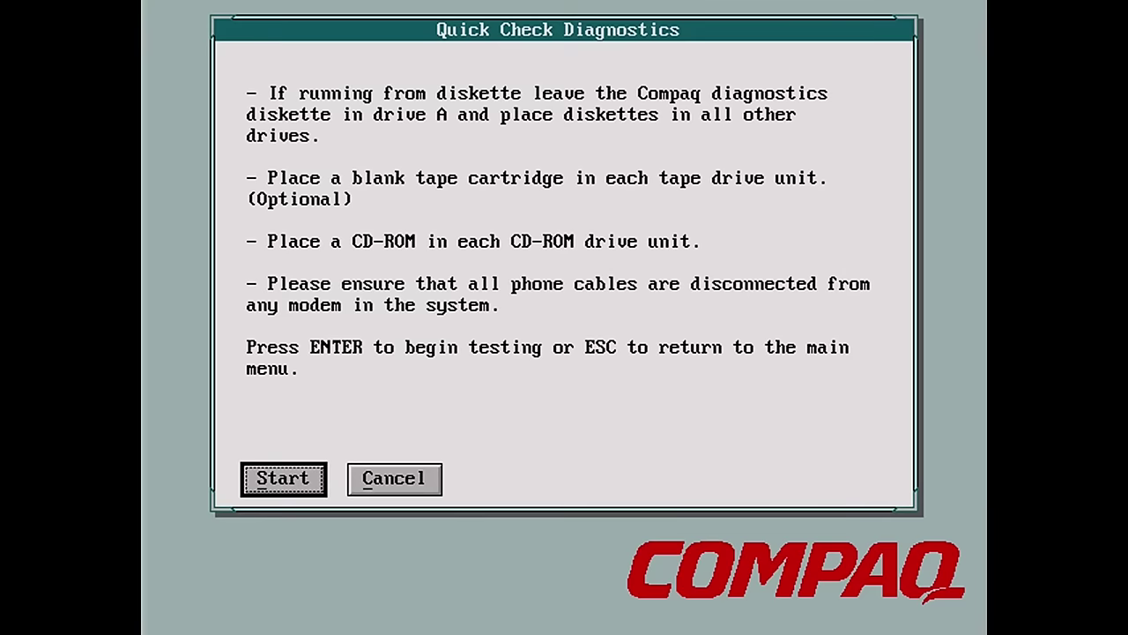
{"action": "key", "text": "Tab"}
{"action": "key", "text": "Return"}
{"action": "key", "text": "Down"}
{"action": "key", "text": "Down"}
{"action": "key", "text": "Down"}
{"action": "key", "text": "Down"}
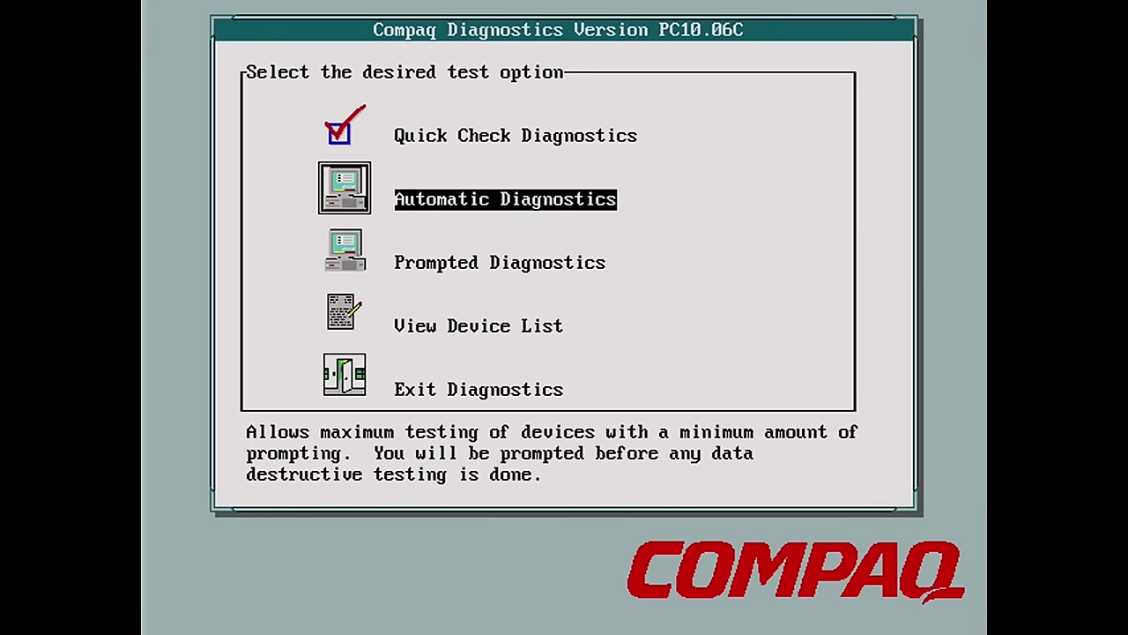
Exit diagnostics and step down through the Configuration and Diagnostics menu options
{"action": "key", "text": "Return"}
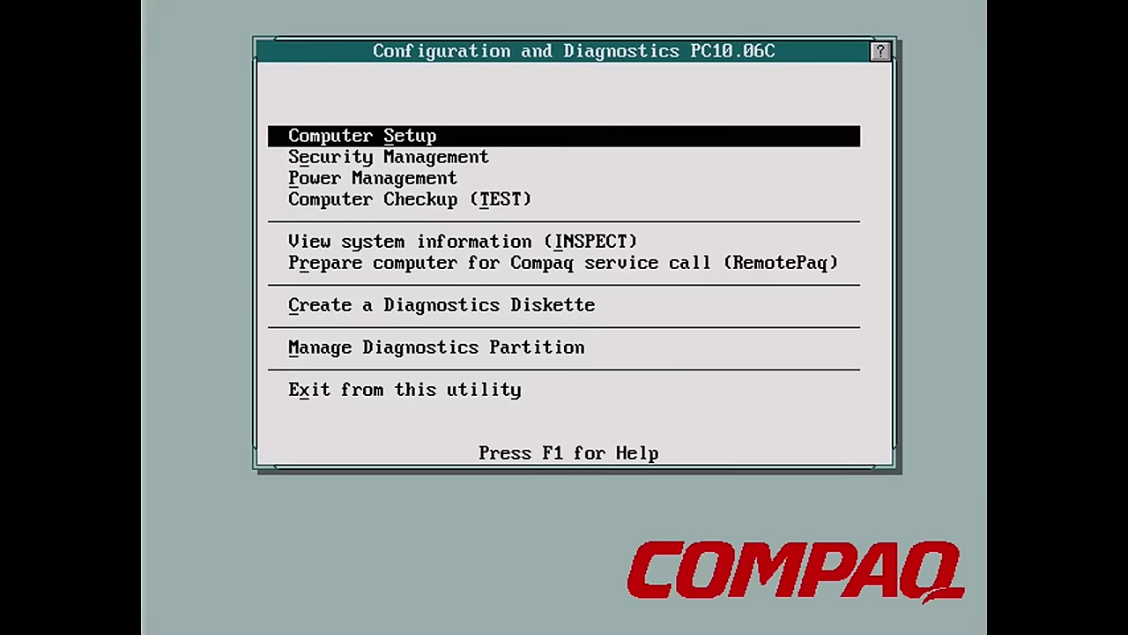
{"action": "key", "text": "Down"}
{"action": "key", "text": "Down"}
{"action": "key", "text": "Down"}
{"action": "key", "text": "Down"}
{"action": "key", "text": "Down"}
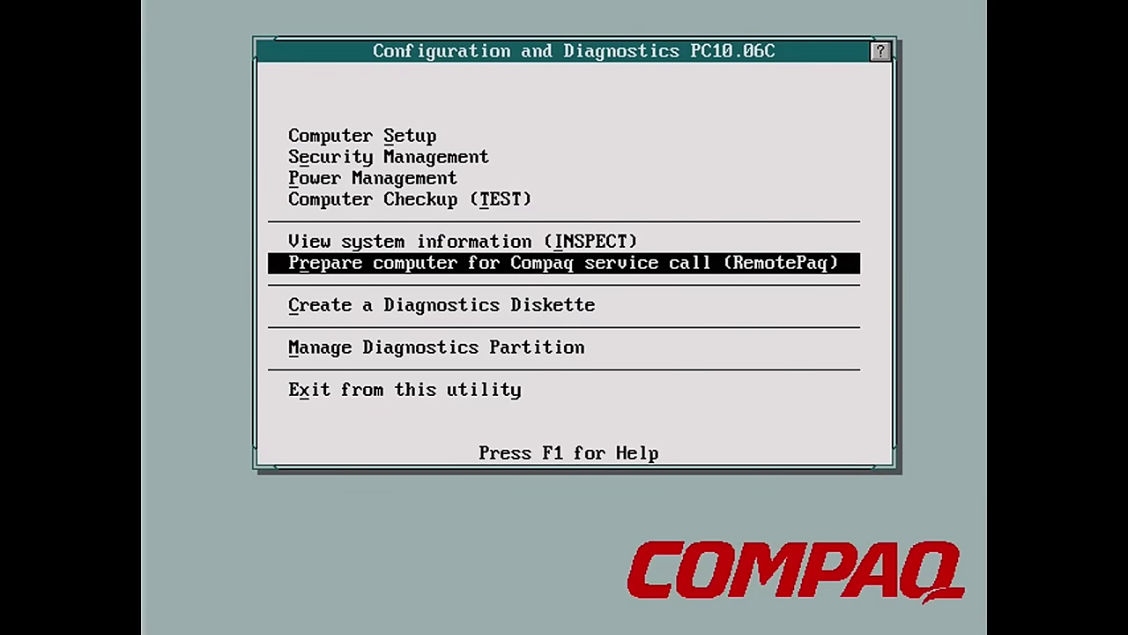
{"action": "key", "text": "Down"}
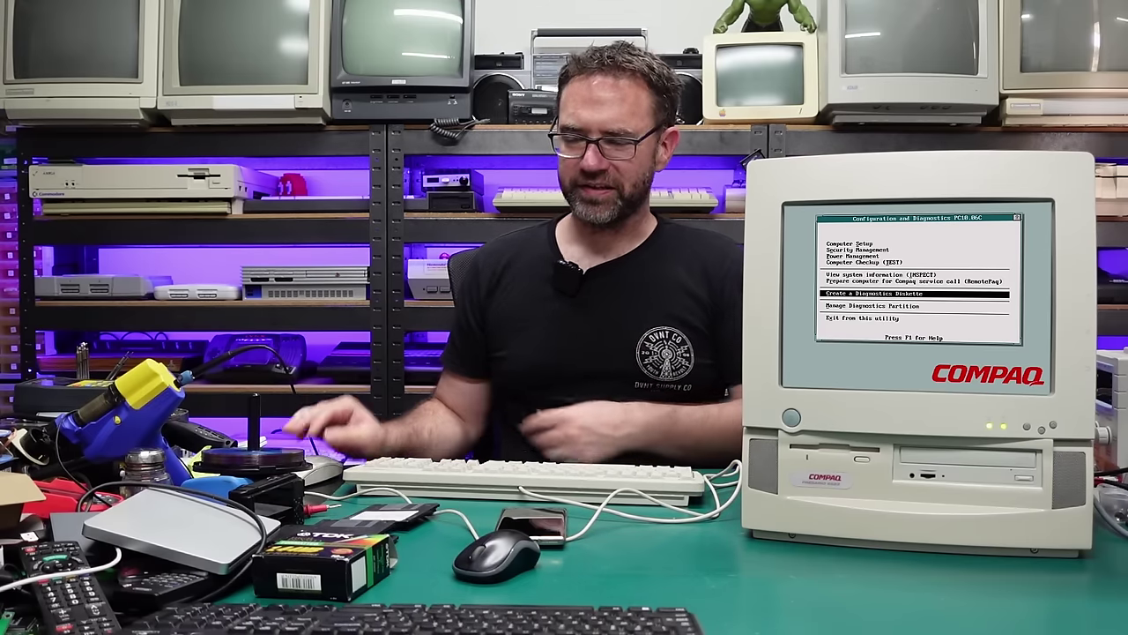
{"action": "key", "text": "Down"}
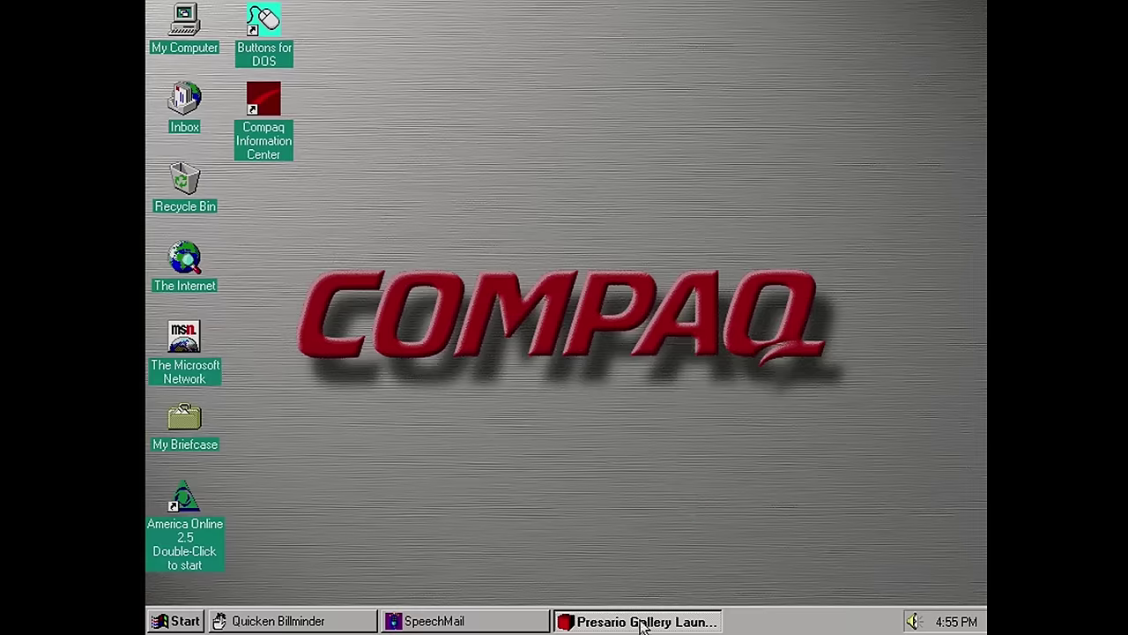
Close Presario Gallery and try a 1024 by 768 desktop area, which gets restored
{"action": "right_click", "coordinate": [642, 623]}
{"action": "left_click", "coordinate": [686, 584]}
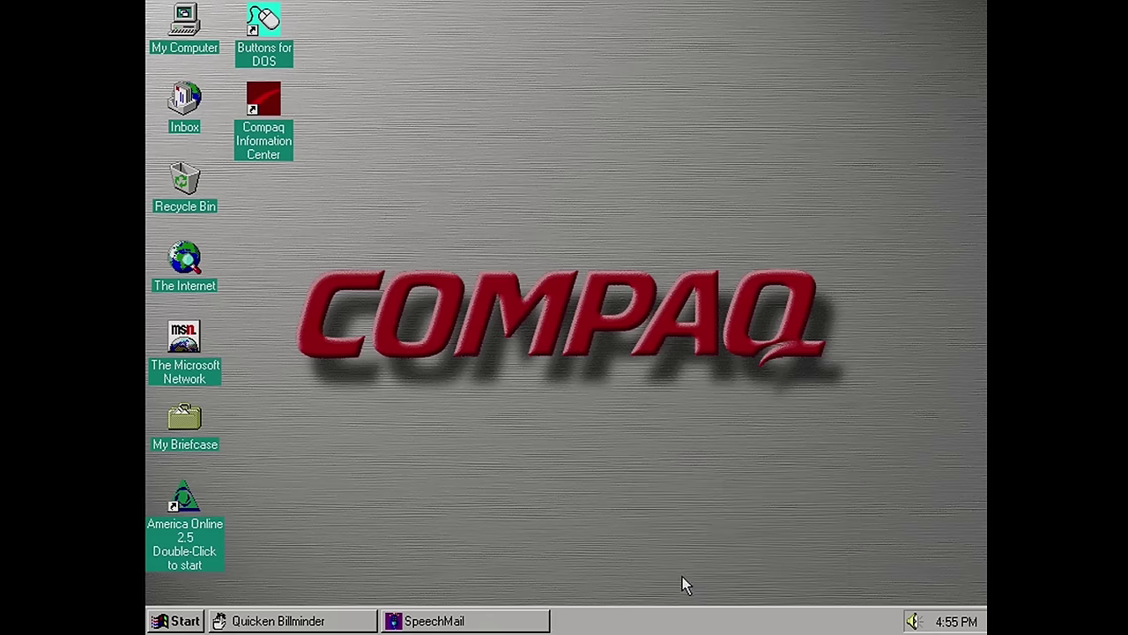
{"action": "right_click", "coordinate": [509, 211]}
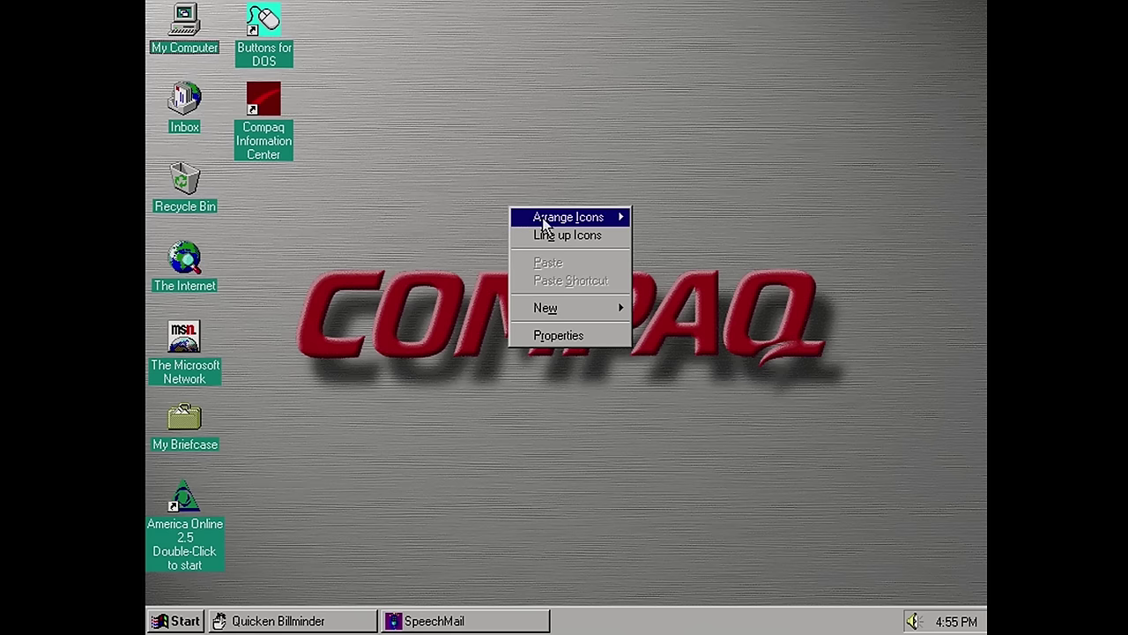
{"action": "left_click", "coordinate": [581, 344]}
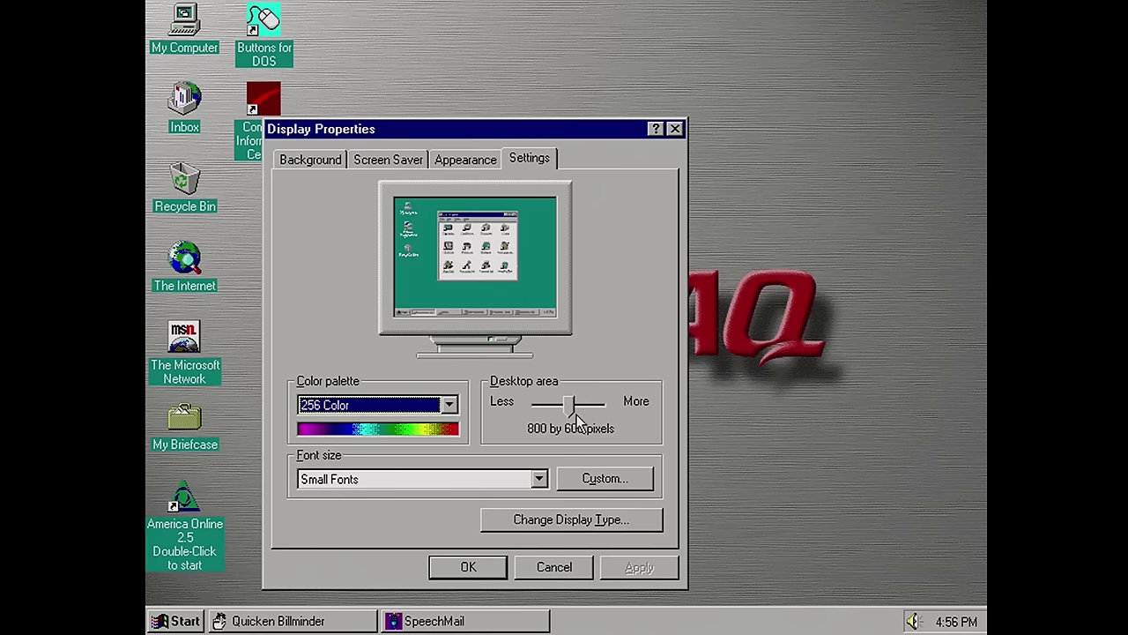
{"action": "left_click_drag", "start_coordinate": [571, 409], "coordinate": [646, 421]}
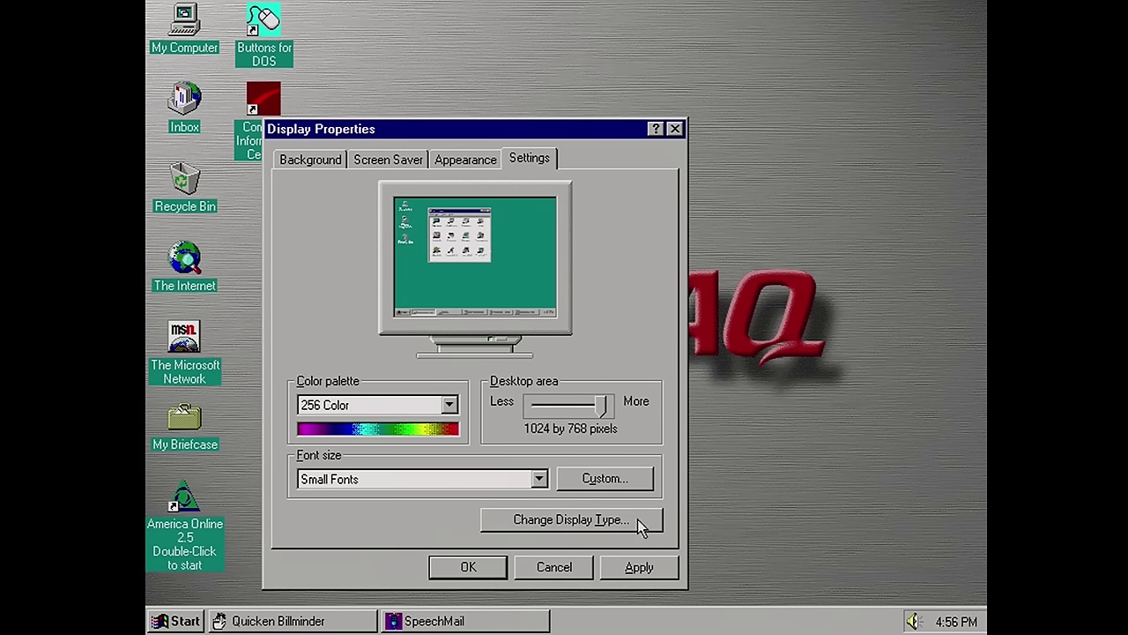
{"action": "left_click", "coordinate": [617, 571]}
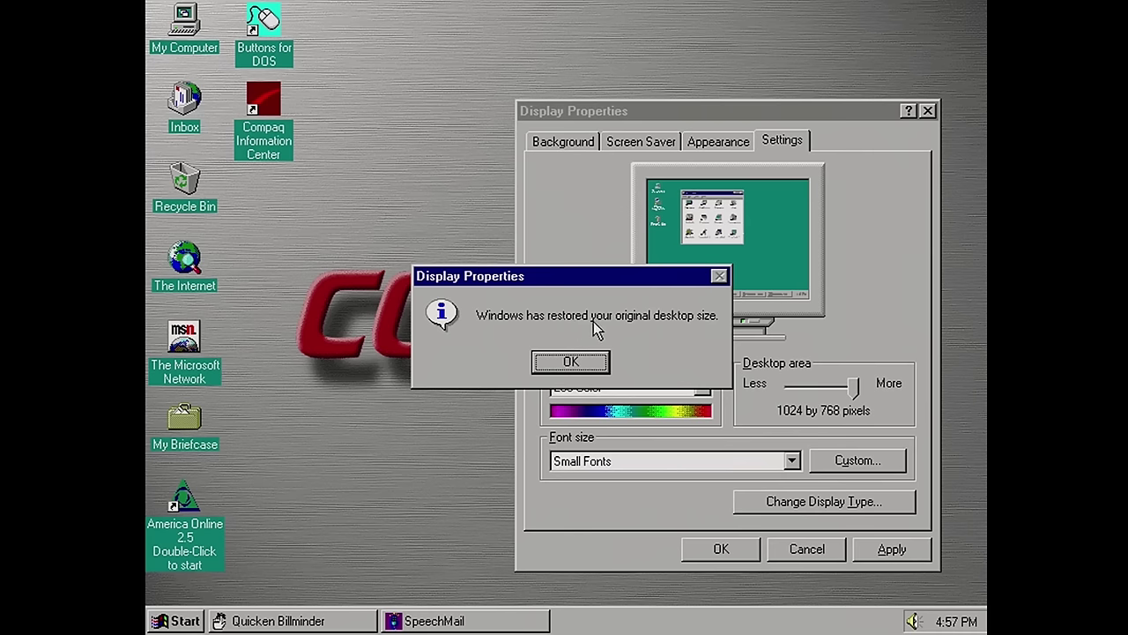
{"action": "left_click", "coordinate": [572, 362]}
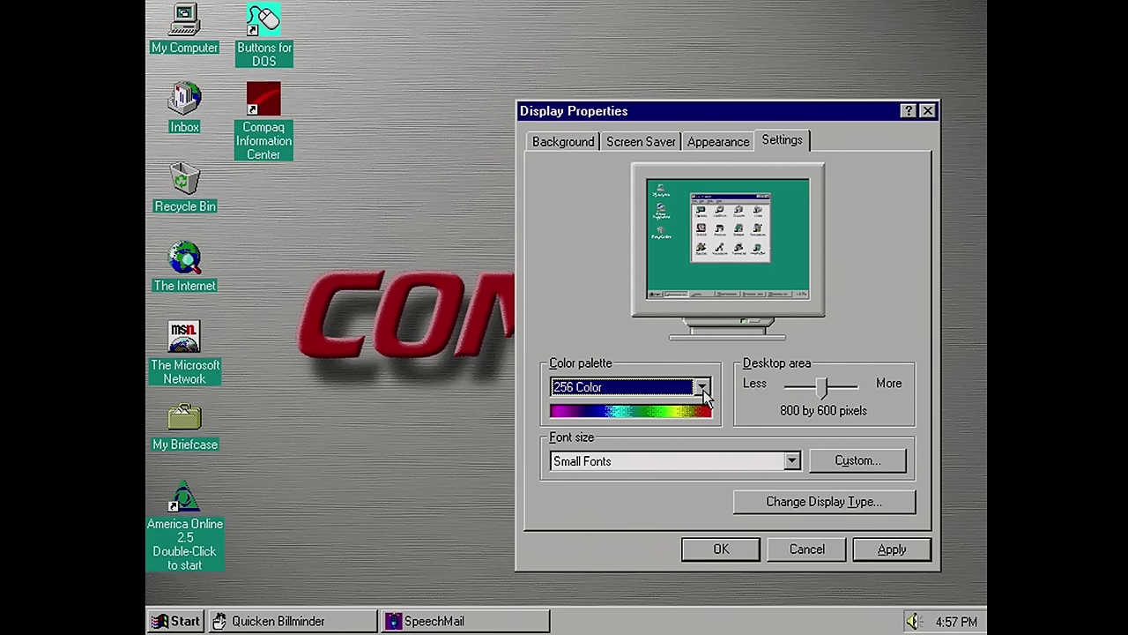
Set the colour palette to High Color (16 bit) and restart Windows to apply it
{"action": "left_click", "coordinate": [702, 387]}
{"action": "left_click", "coordinate": [652, 435]}
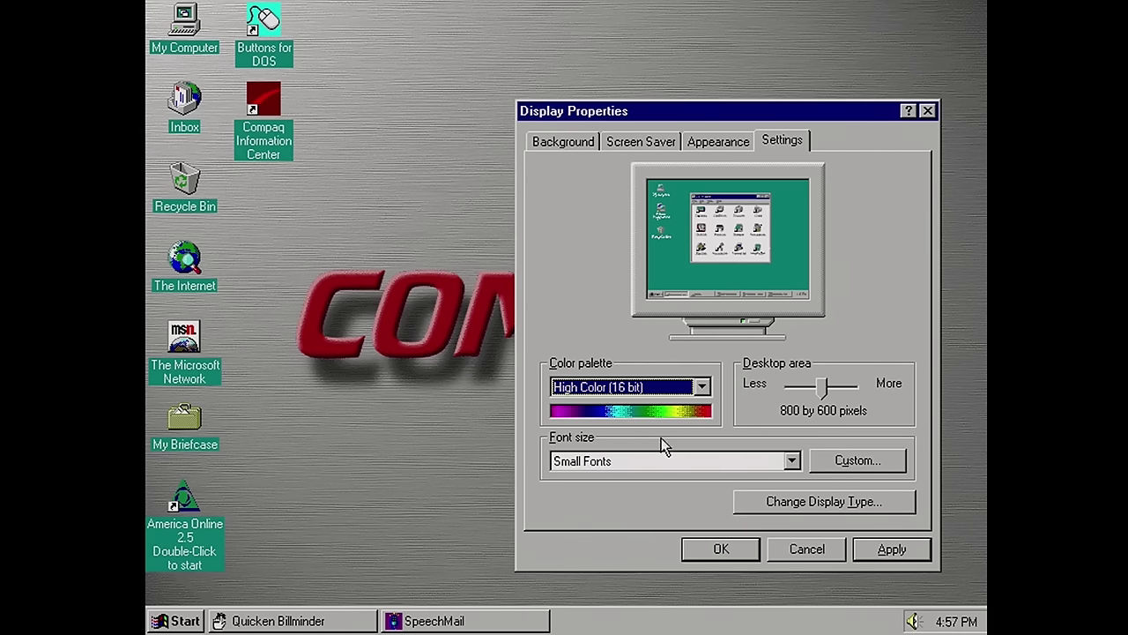
{"action": "left_click", "coordinate": [721, 549]}
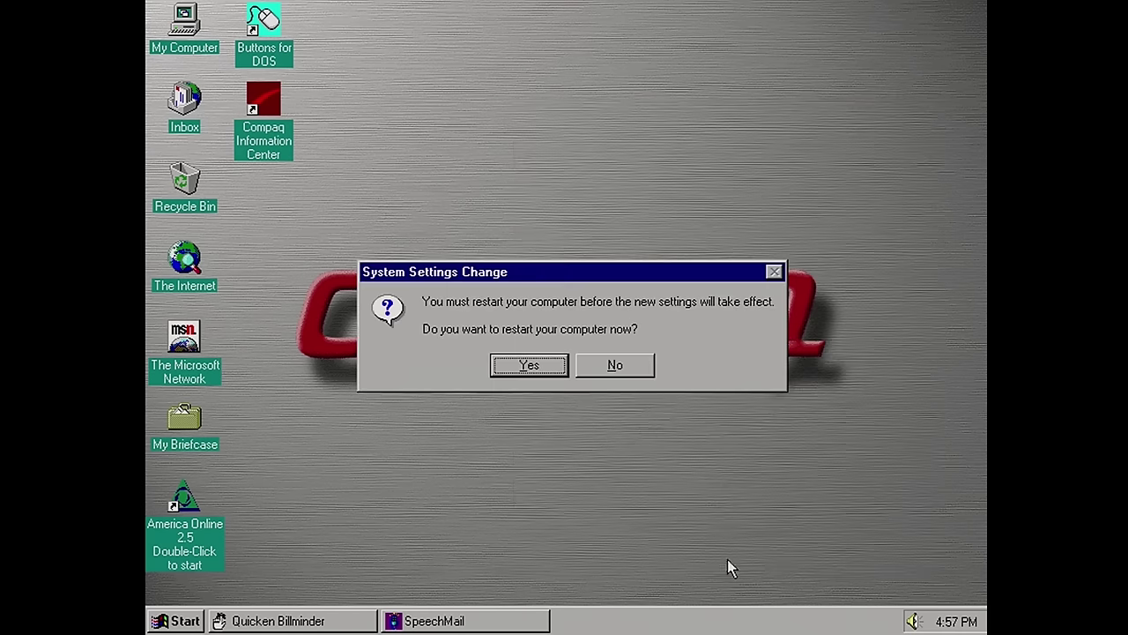
{"action": "left_click", "coordinate": [545, 366]}
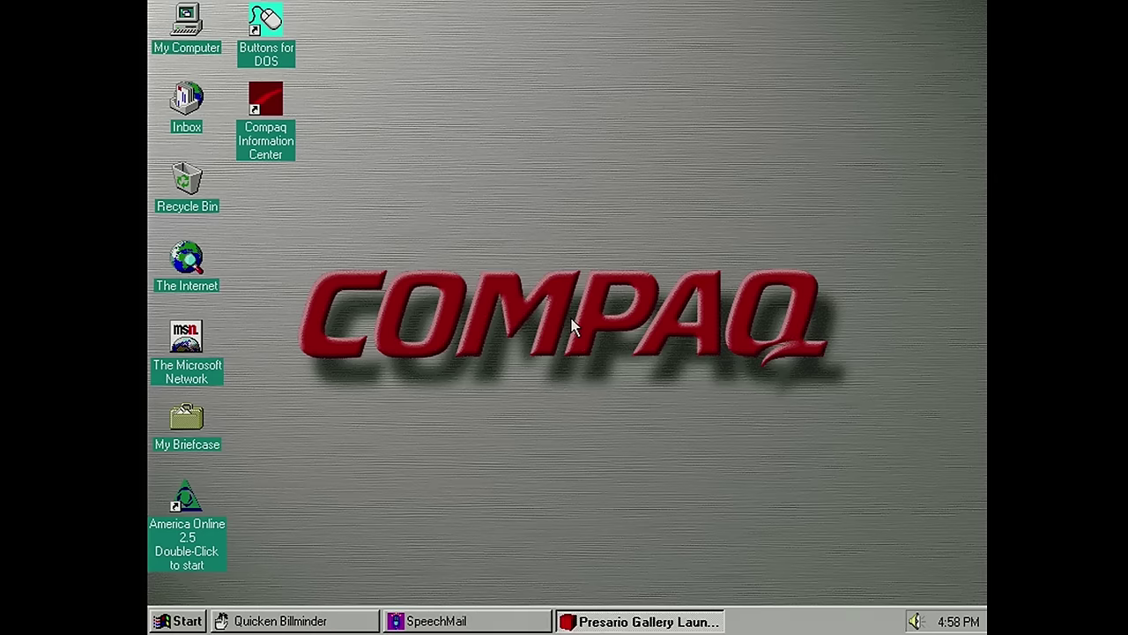
Bring up the system menu of the Presario Gallery launcher's taskbar button
{"action": "right_click", "coordinate": [670, 621]}
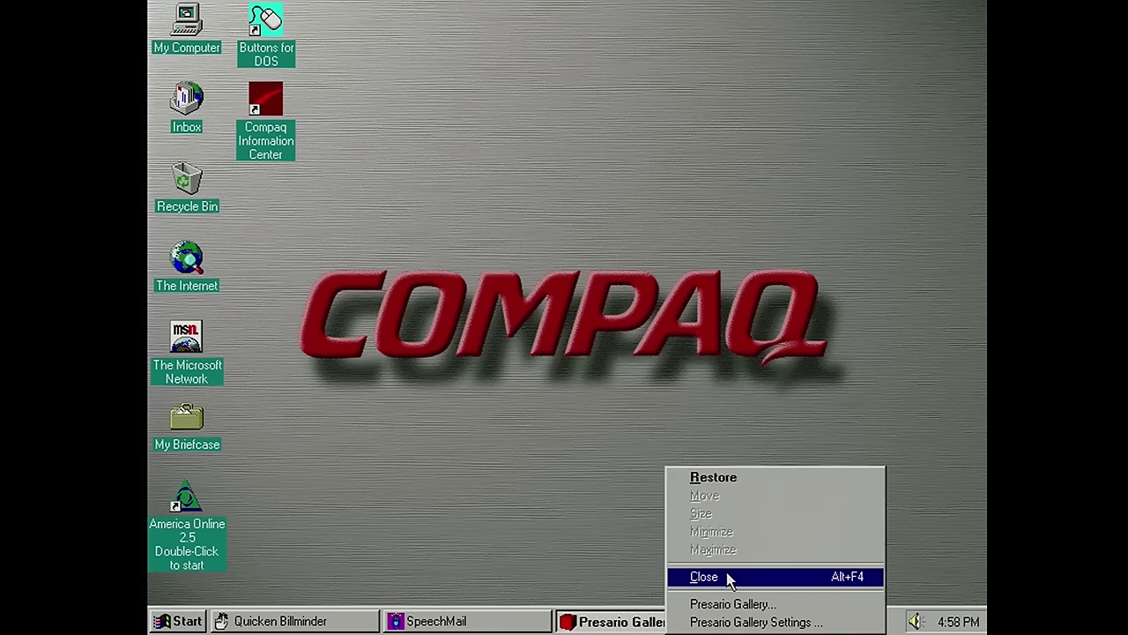